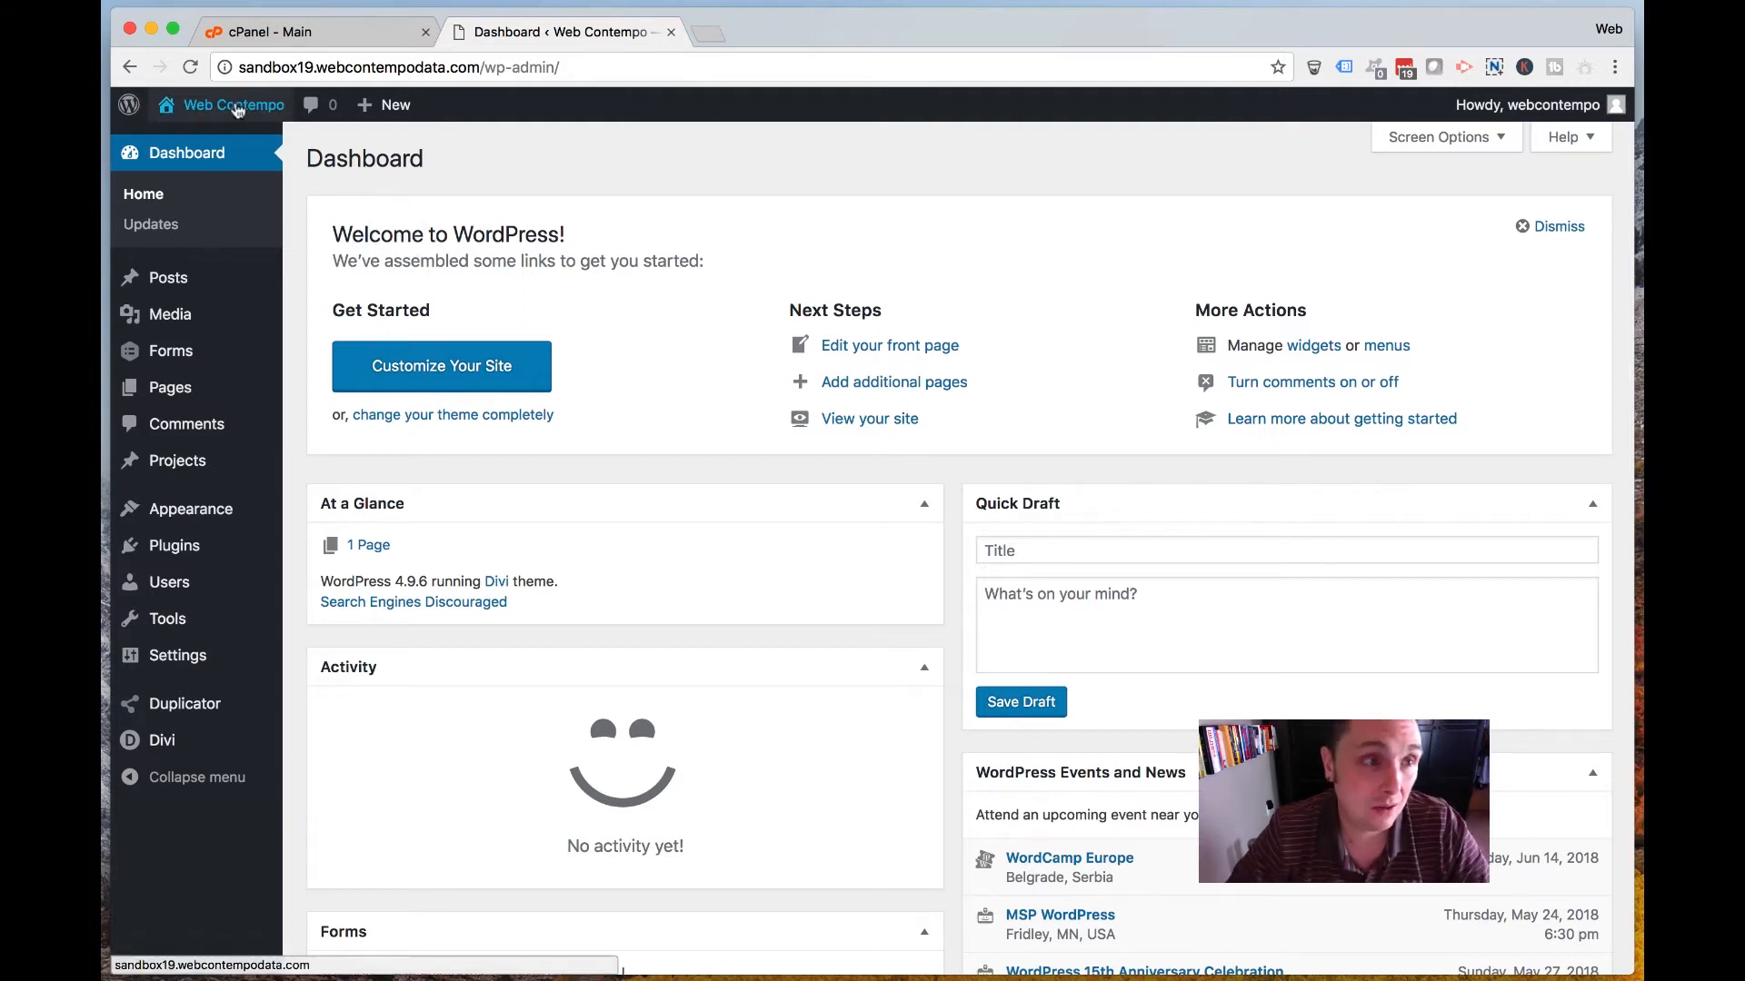
# View the site's live front end in a separate browser tab and return to the WordPress dashboard.
pyautogui.keyDown('super'); pyautogui.click(230, 141); pyautogui.keyUp('super')
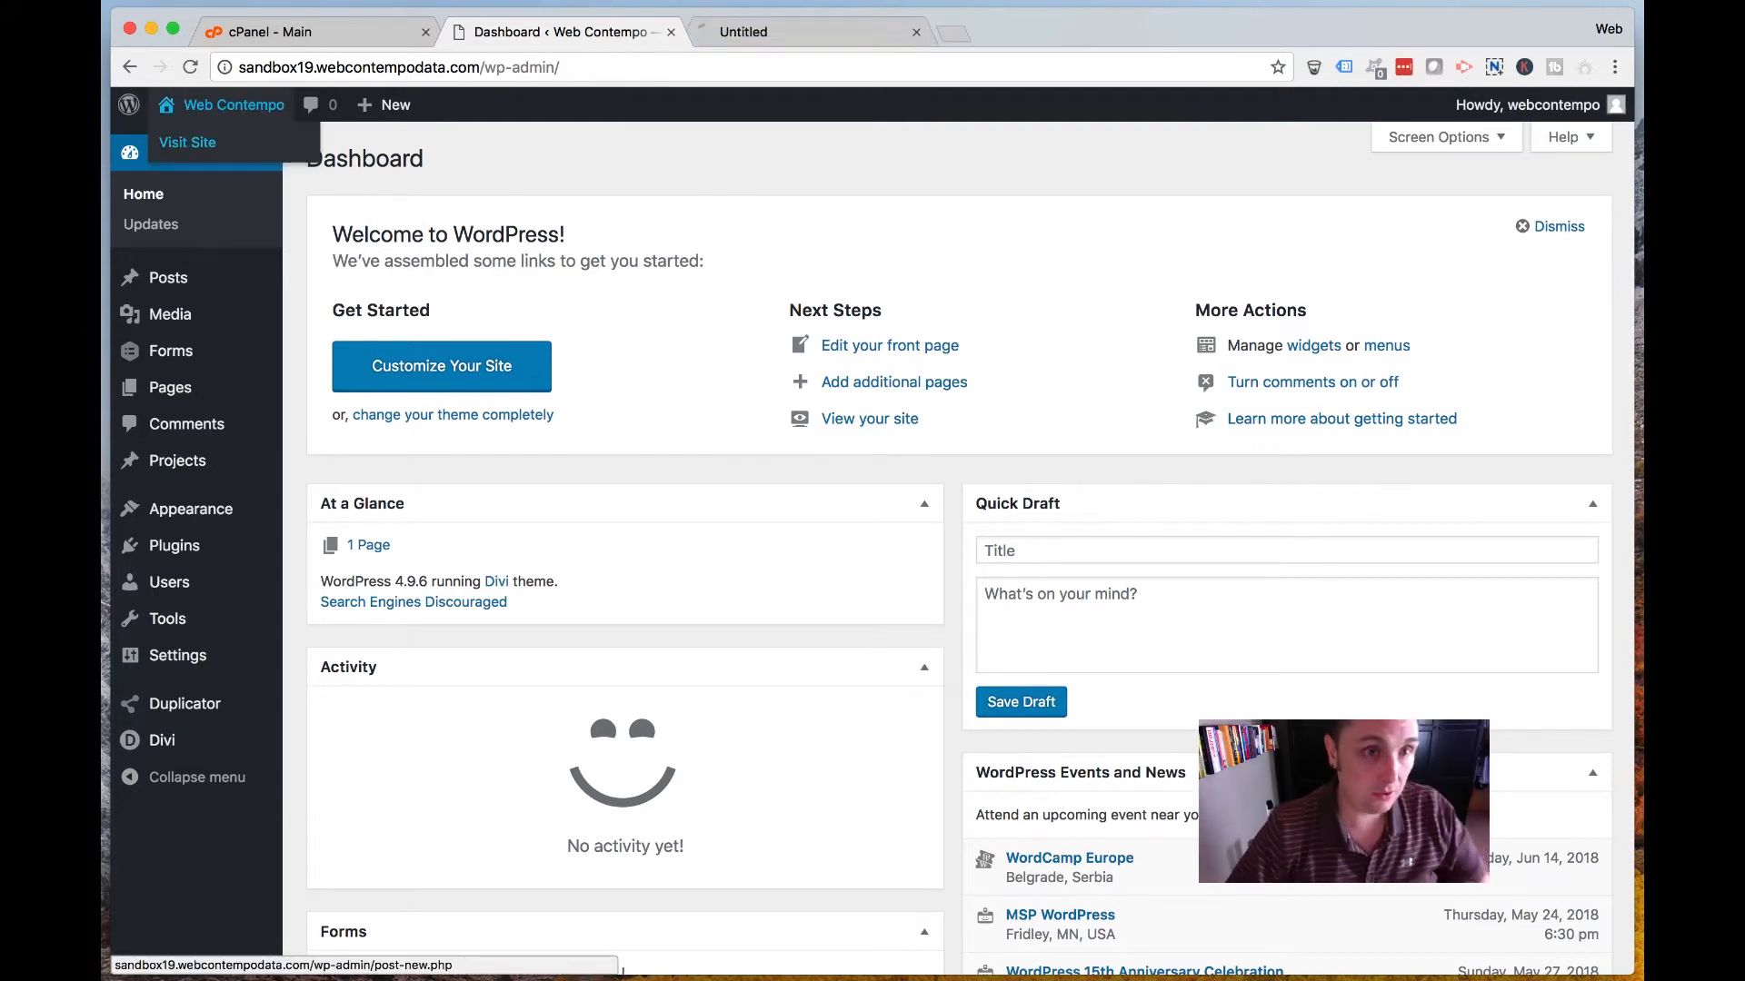
pyautogui.click(743, 35)
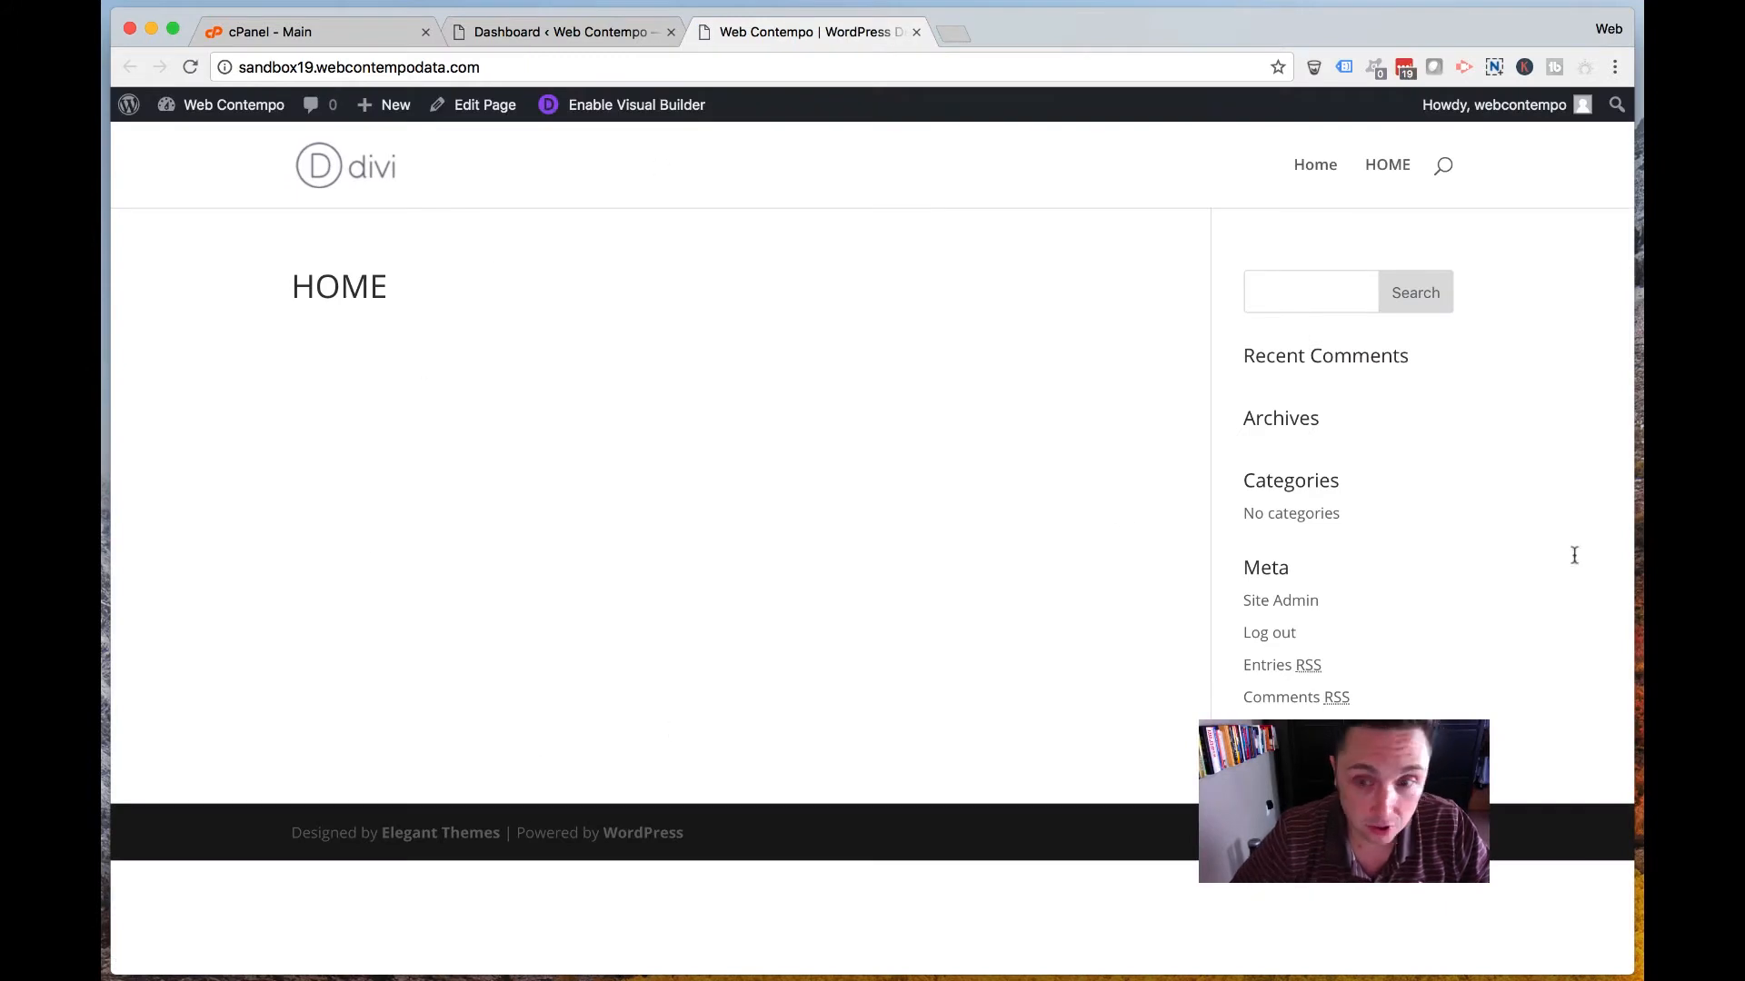
pyautogui.click(562, 28)
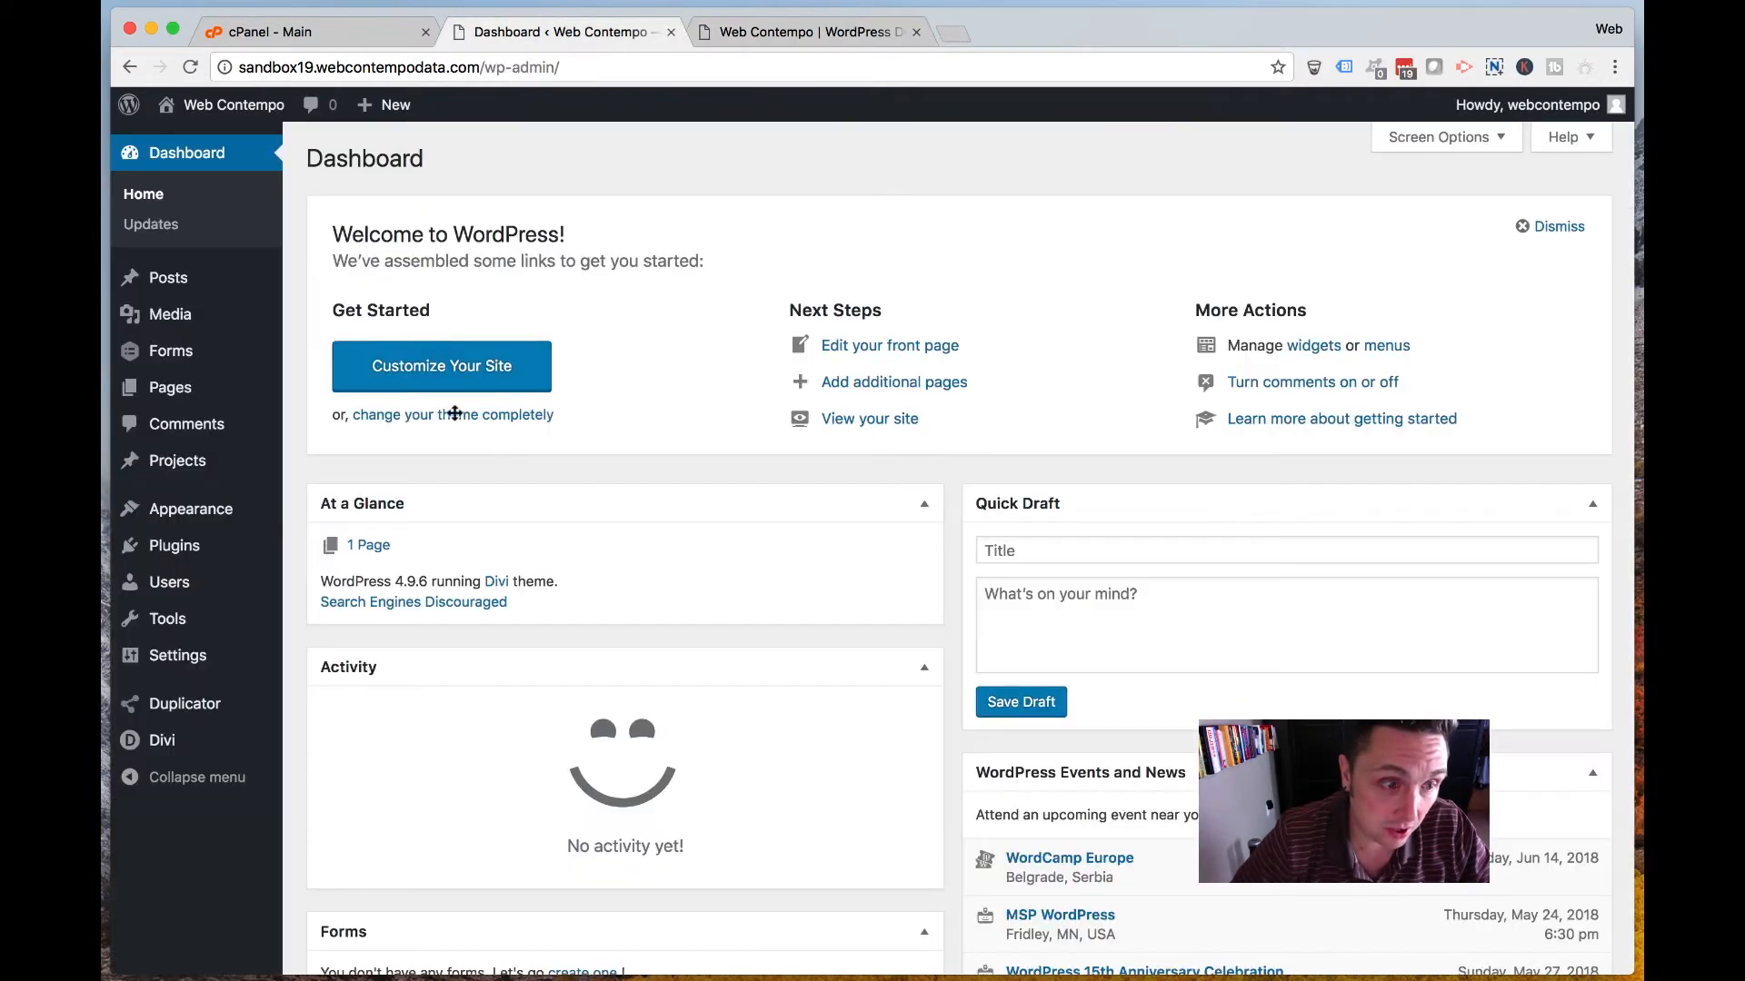
# Create a new Duplicator package of the site with the default setup and run its system scan.
pyautogui.moveTo(191, 270)
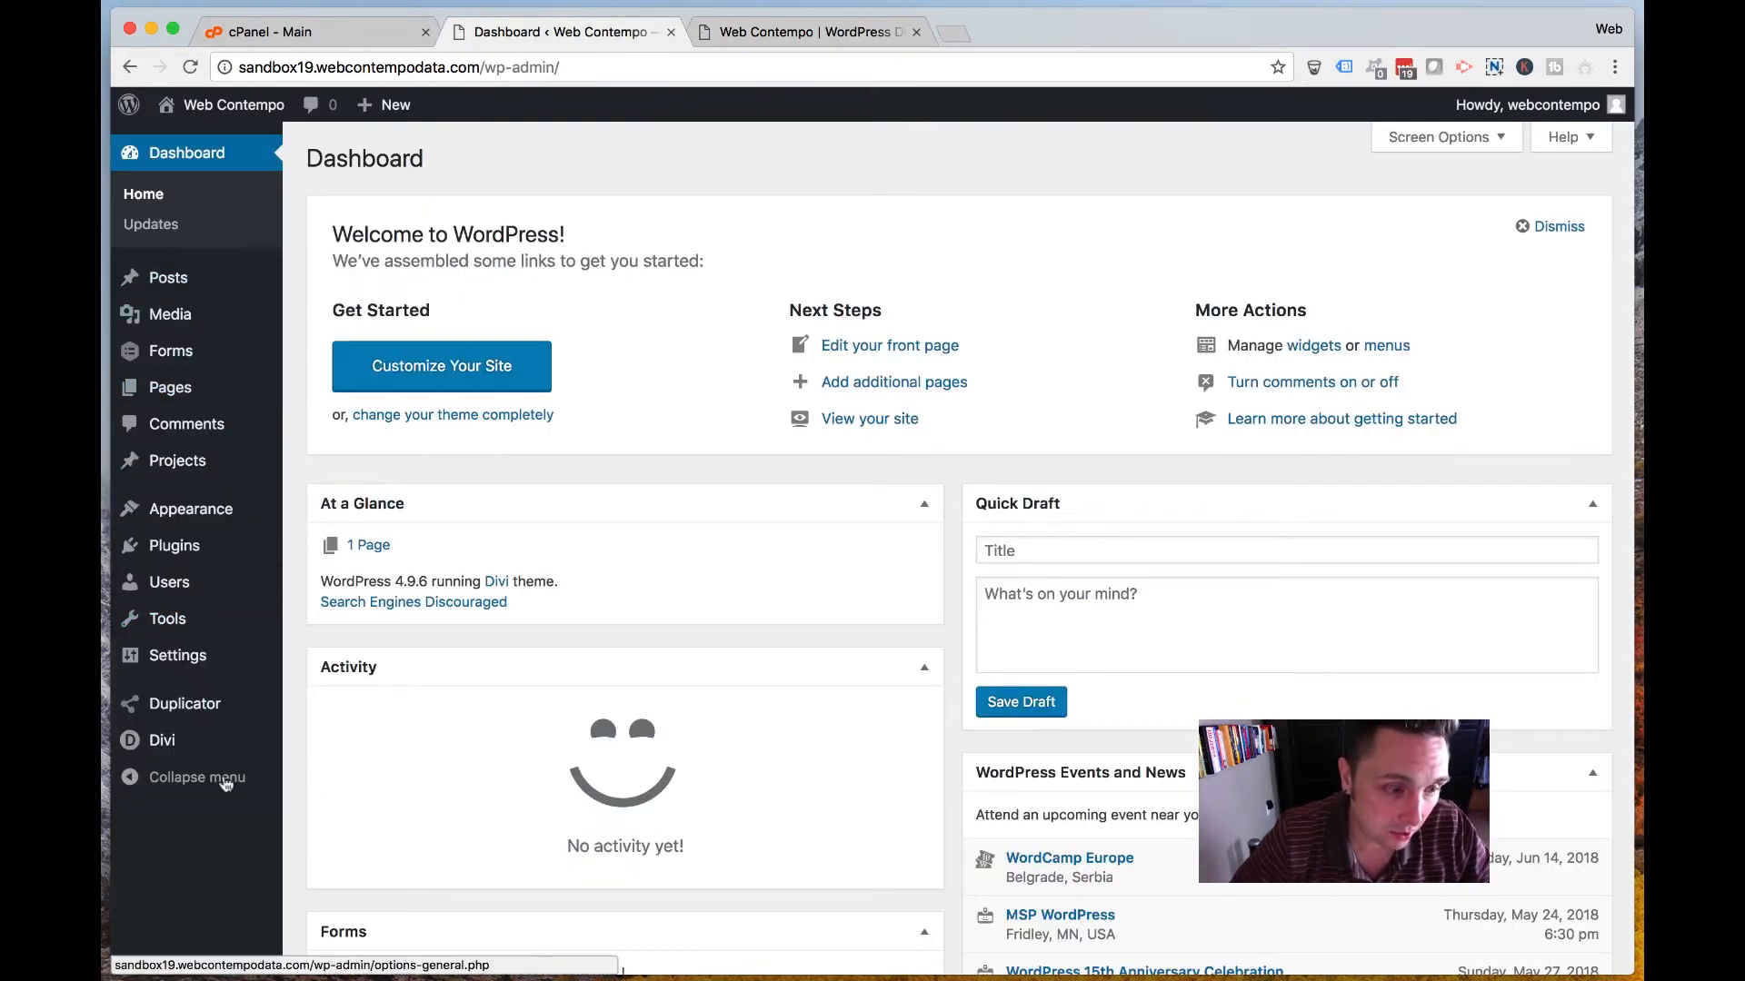
pyautogui.moveTo(193, 520)
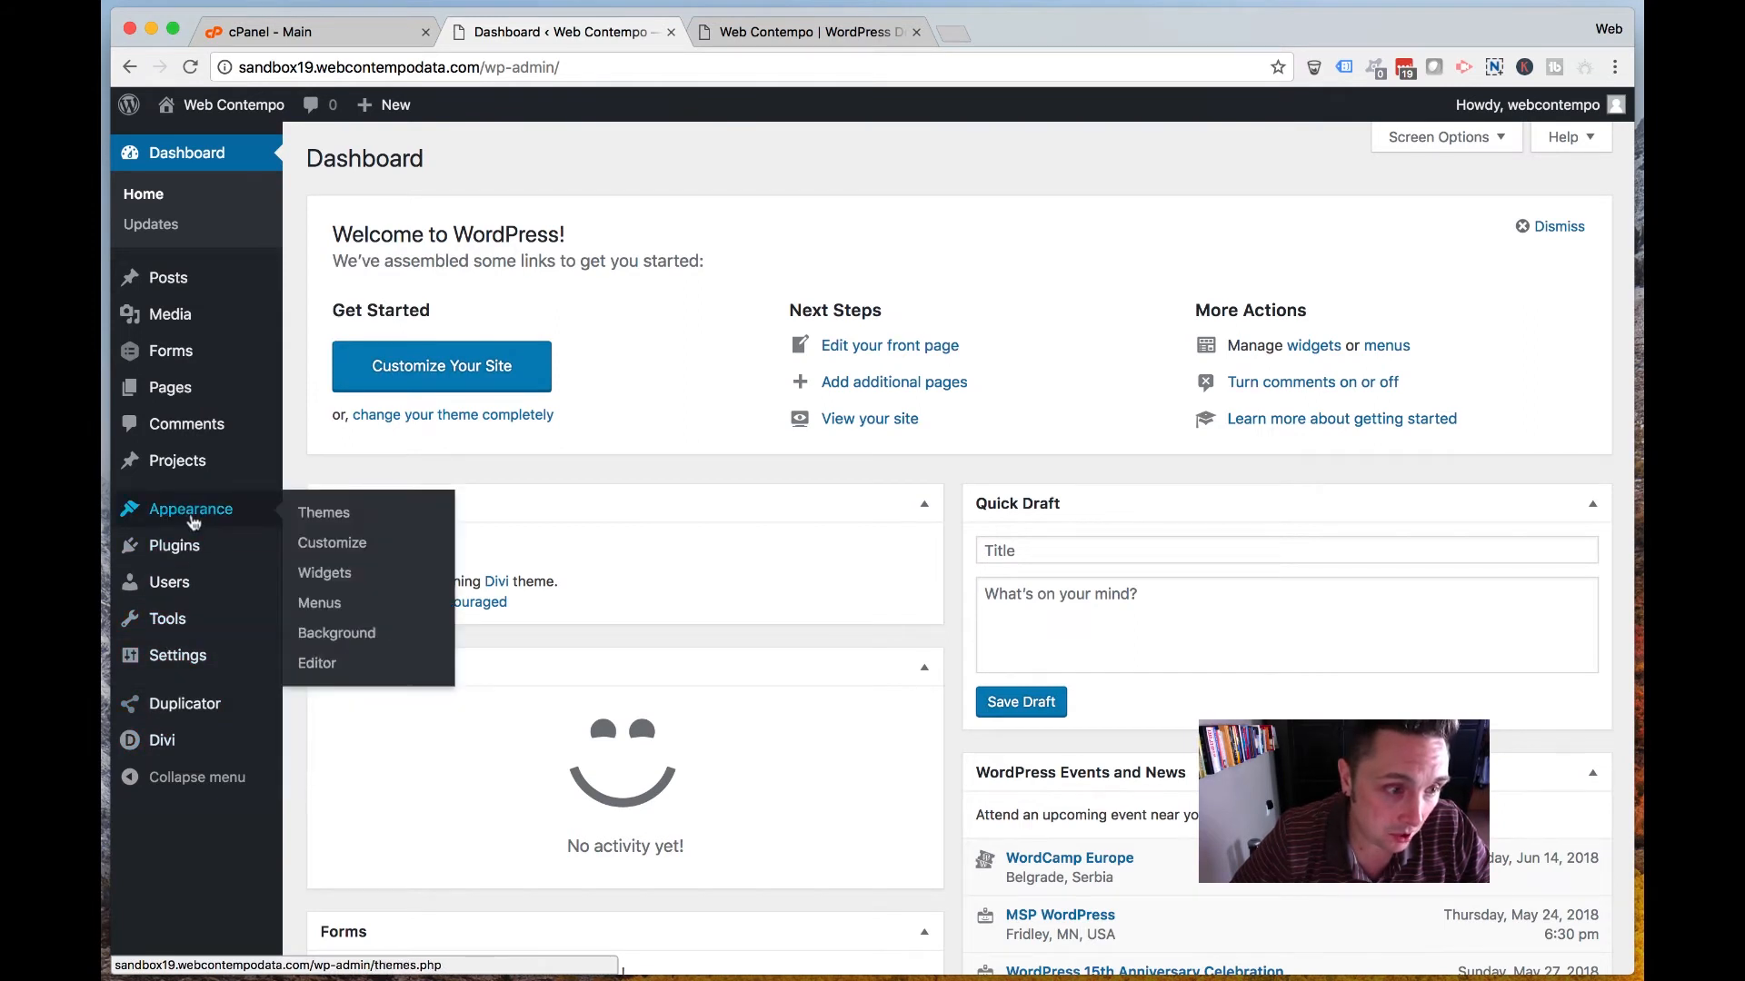
pyautogui.moveTo(191, 549)
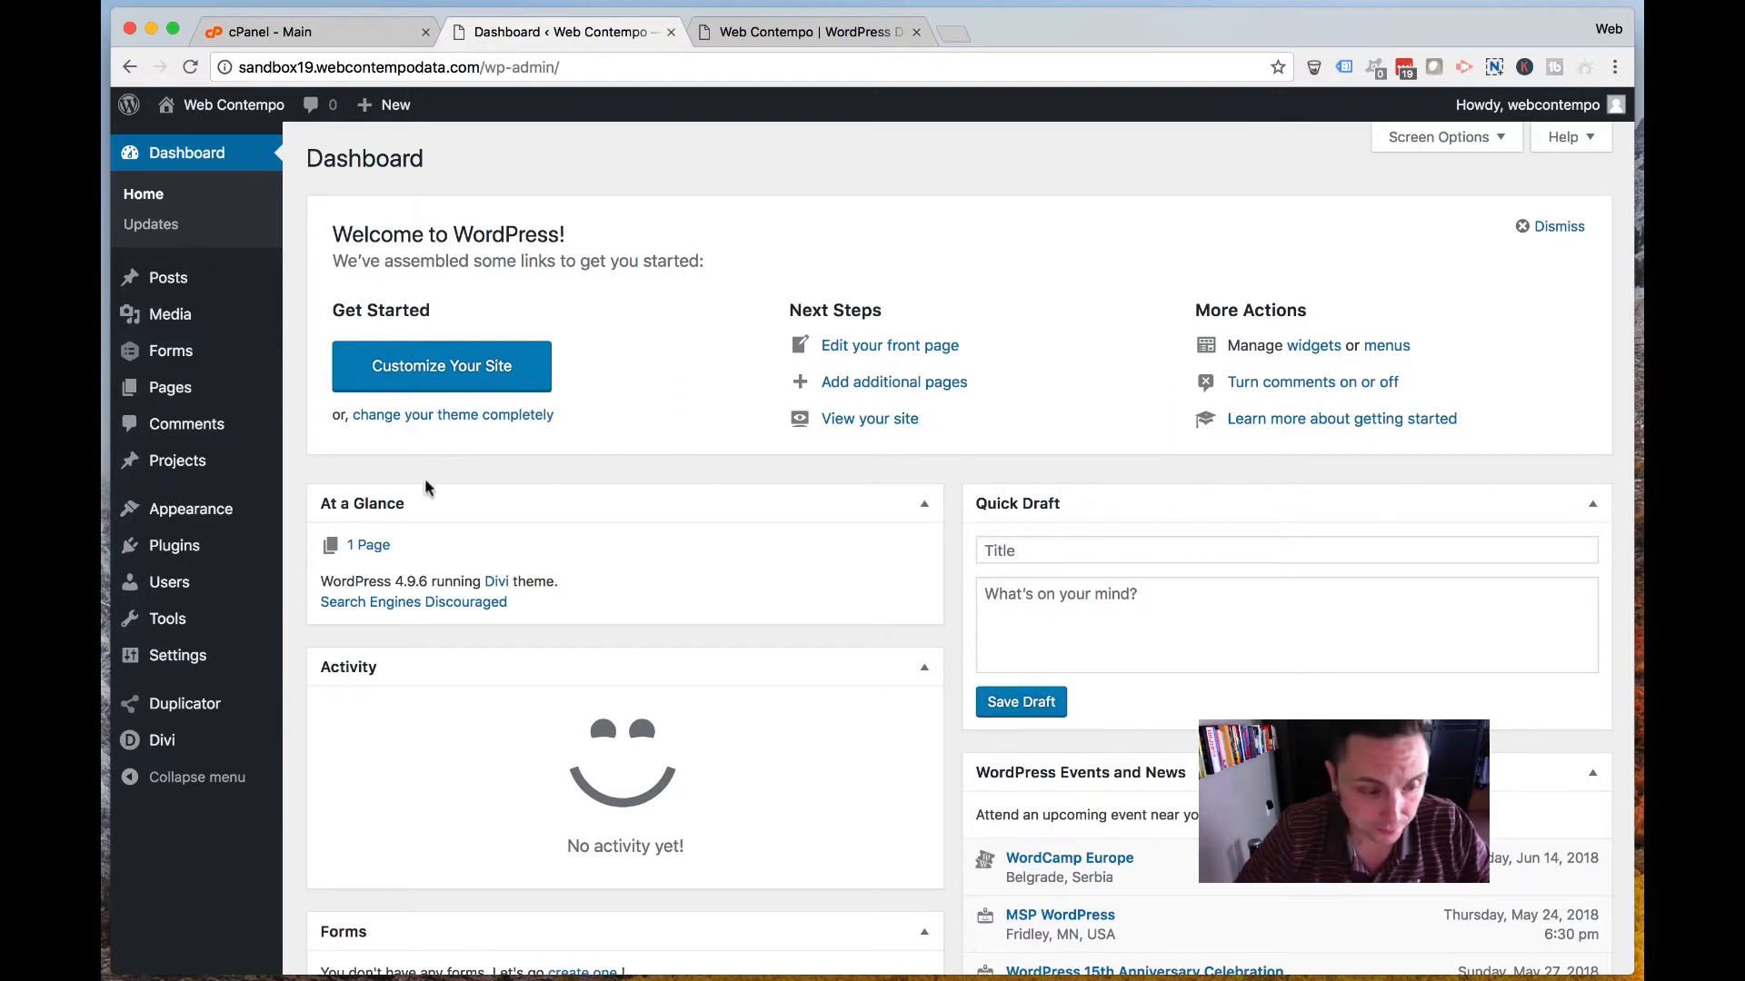
pyautogui.moveTo(207, 714)
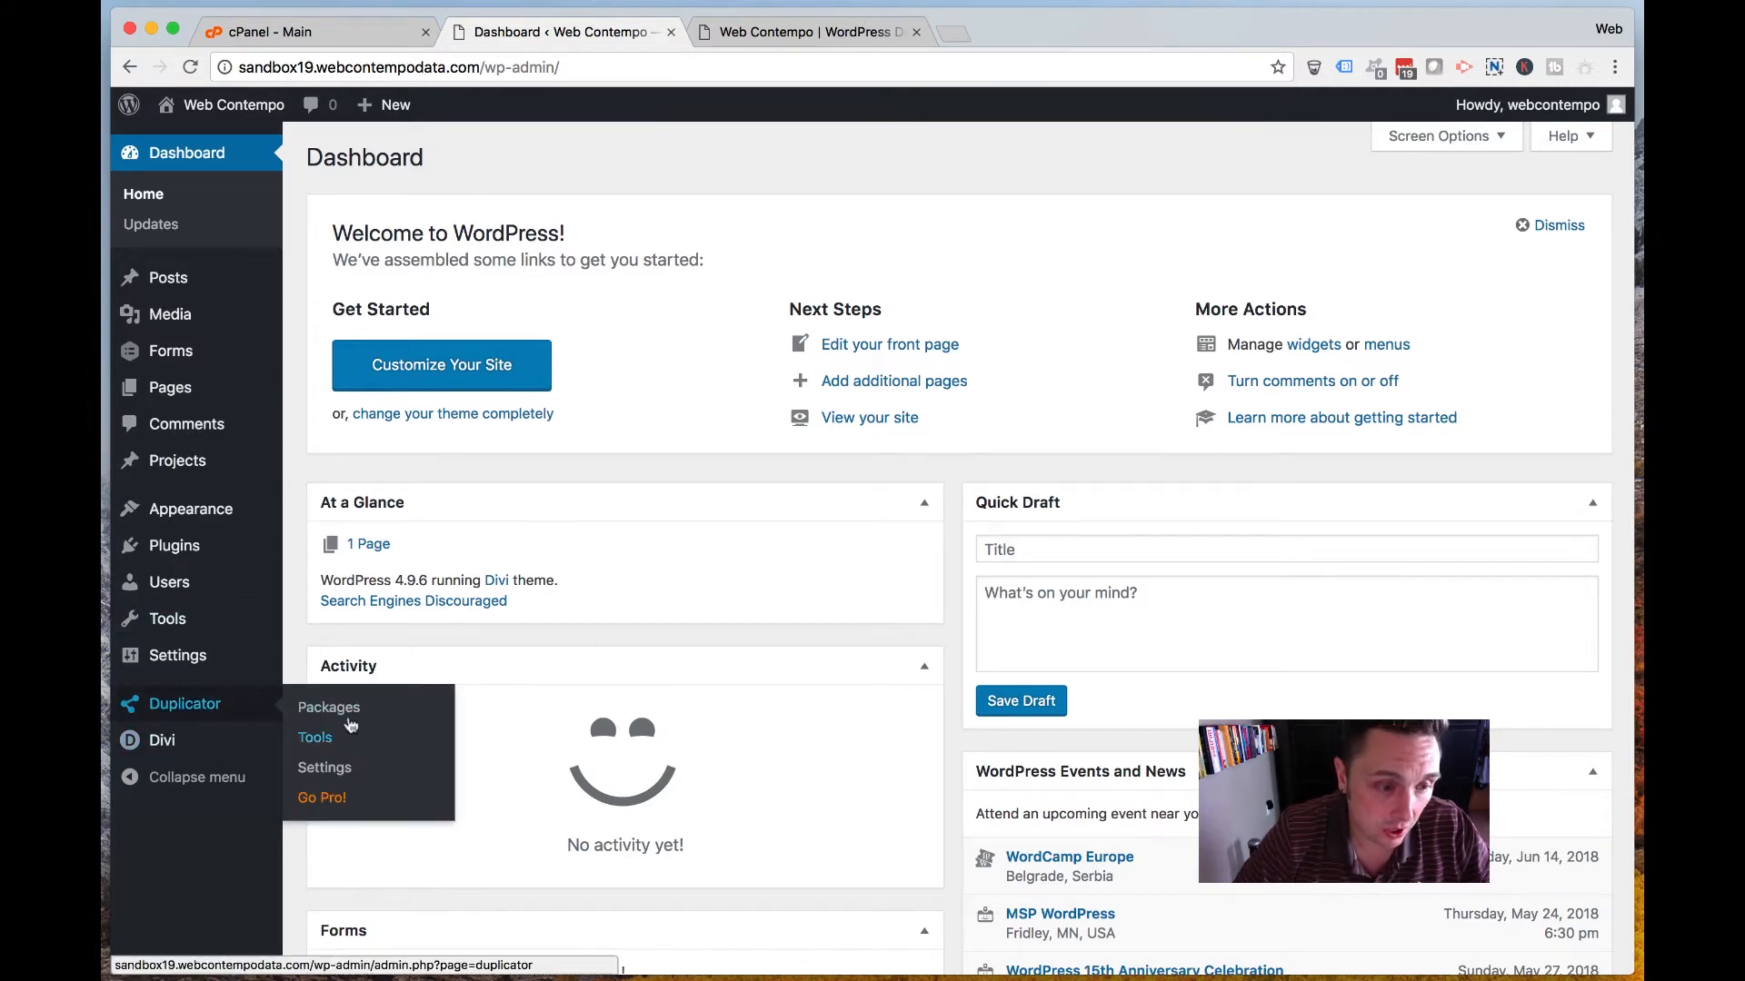
pyautogui.click(347, 710)
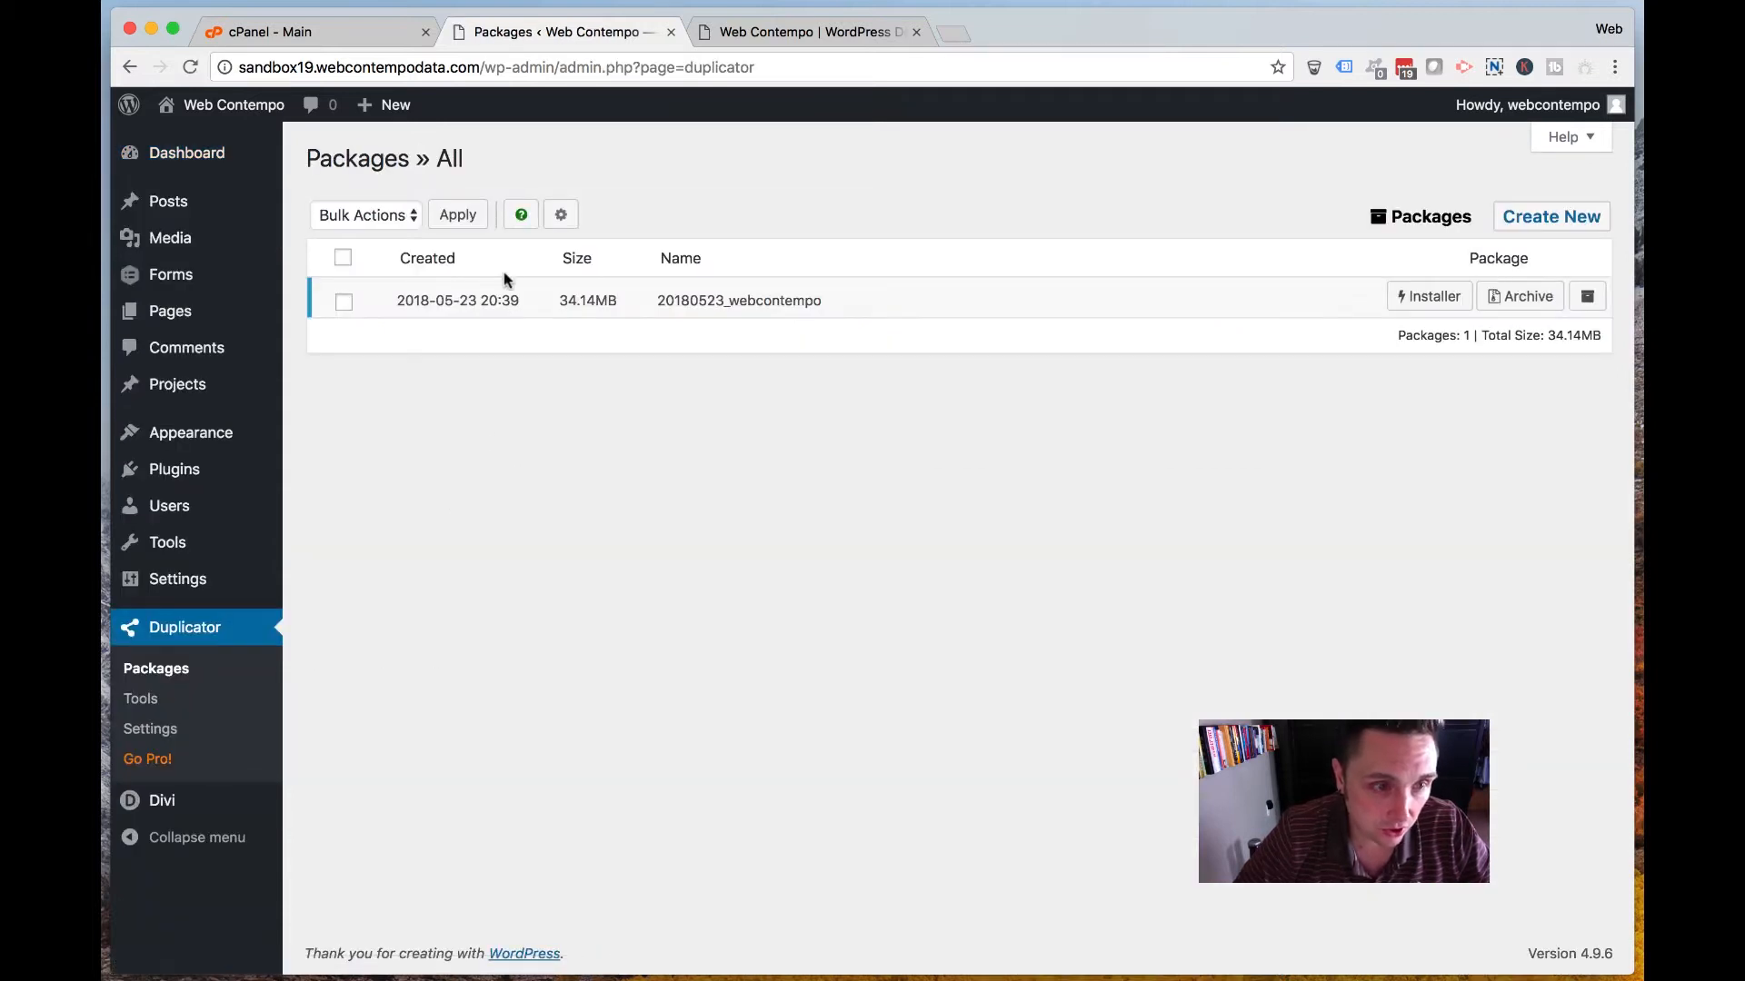
pyautogui.click(1551, 216)
pyautogui.click(1570, 567)
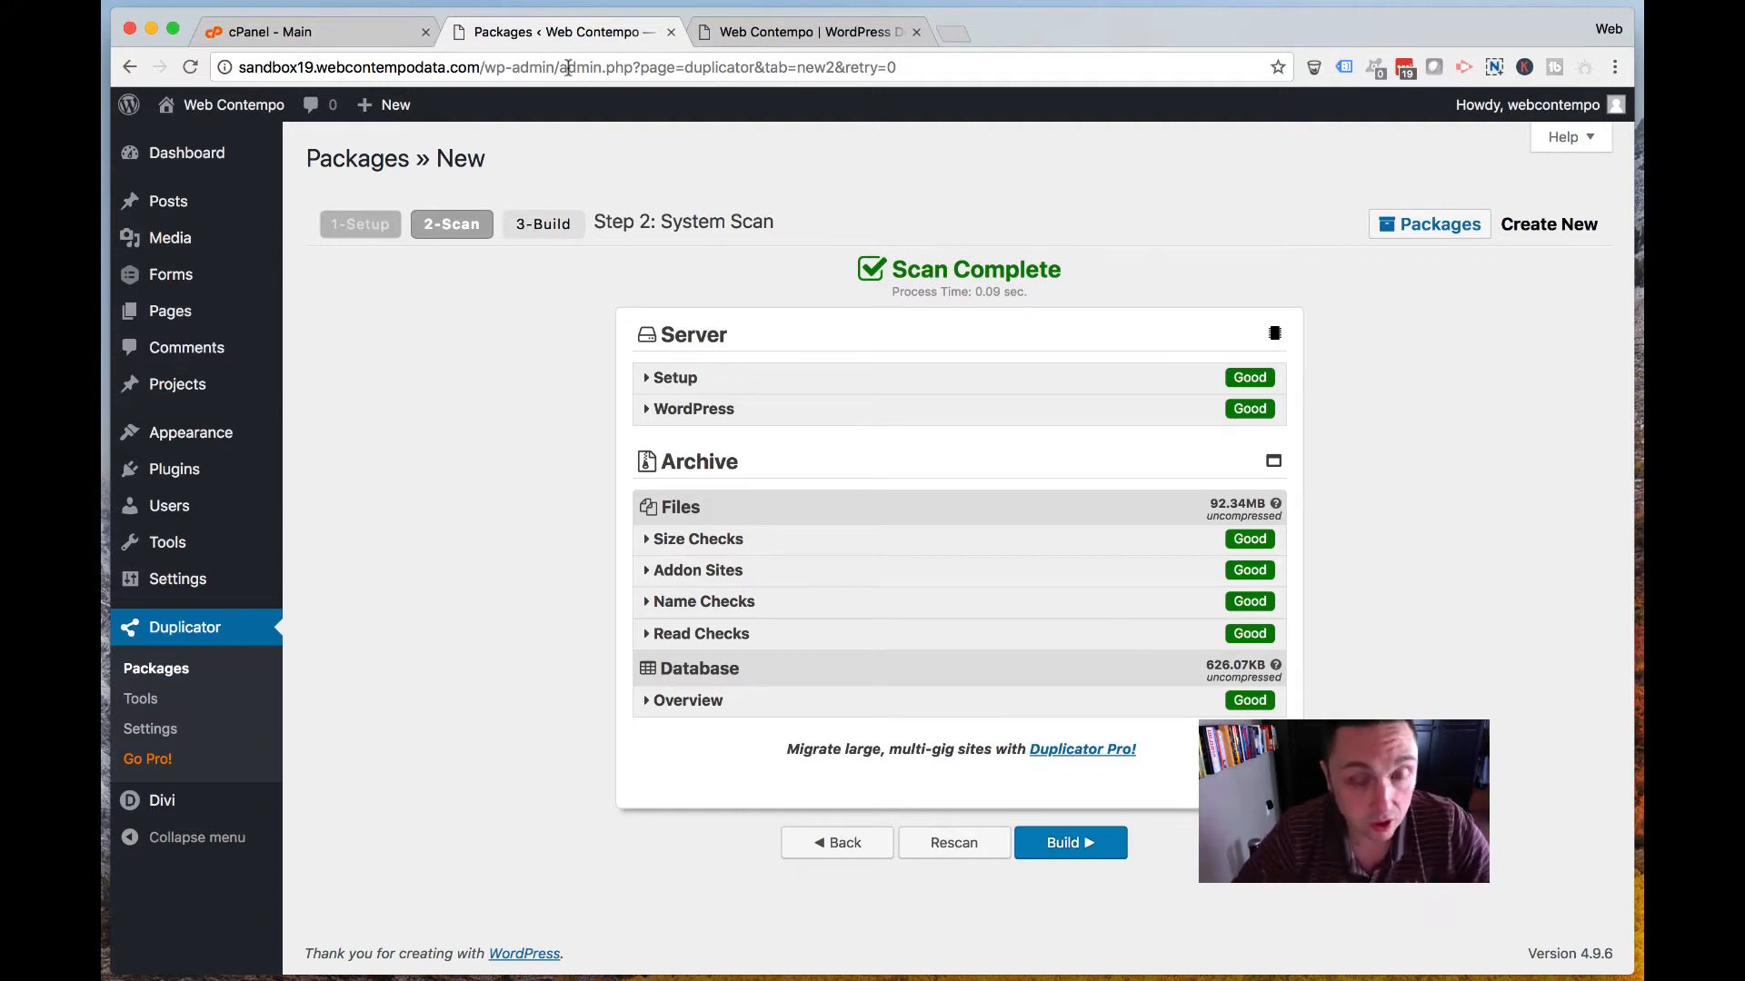
# Switch to cPanel and open the public_html/sandbox15 folder in File Manager.
pyautogui.click(303, 34)
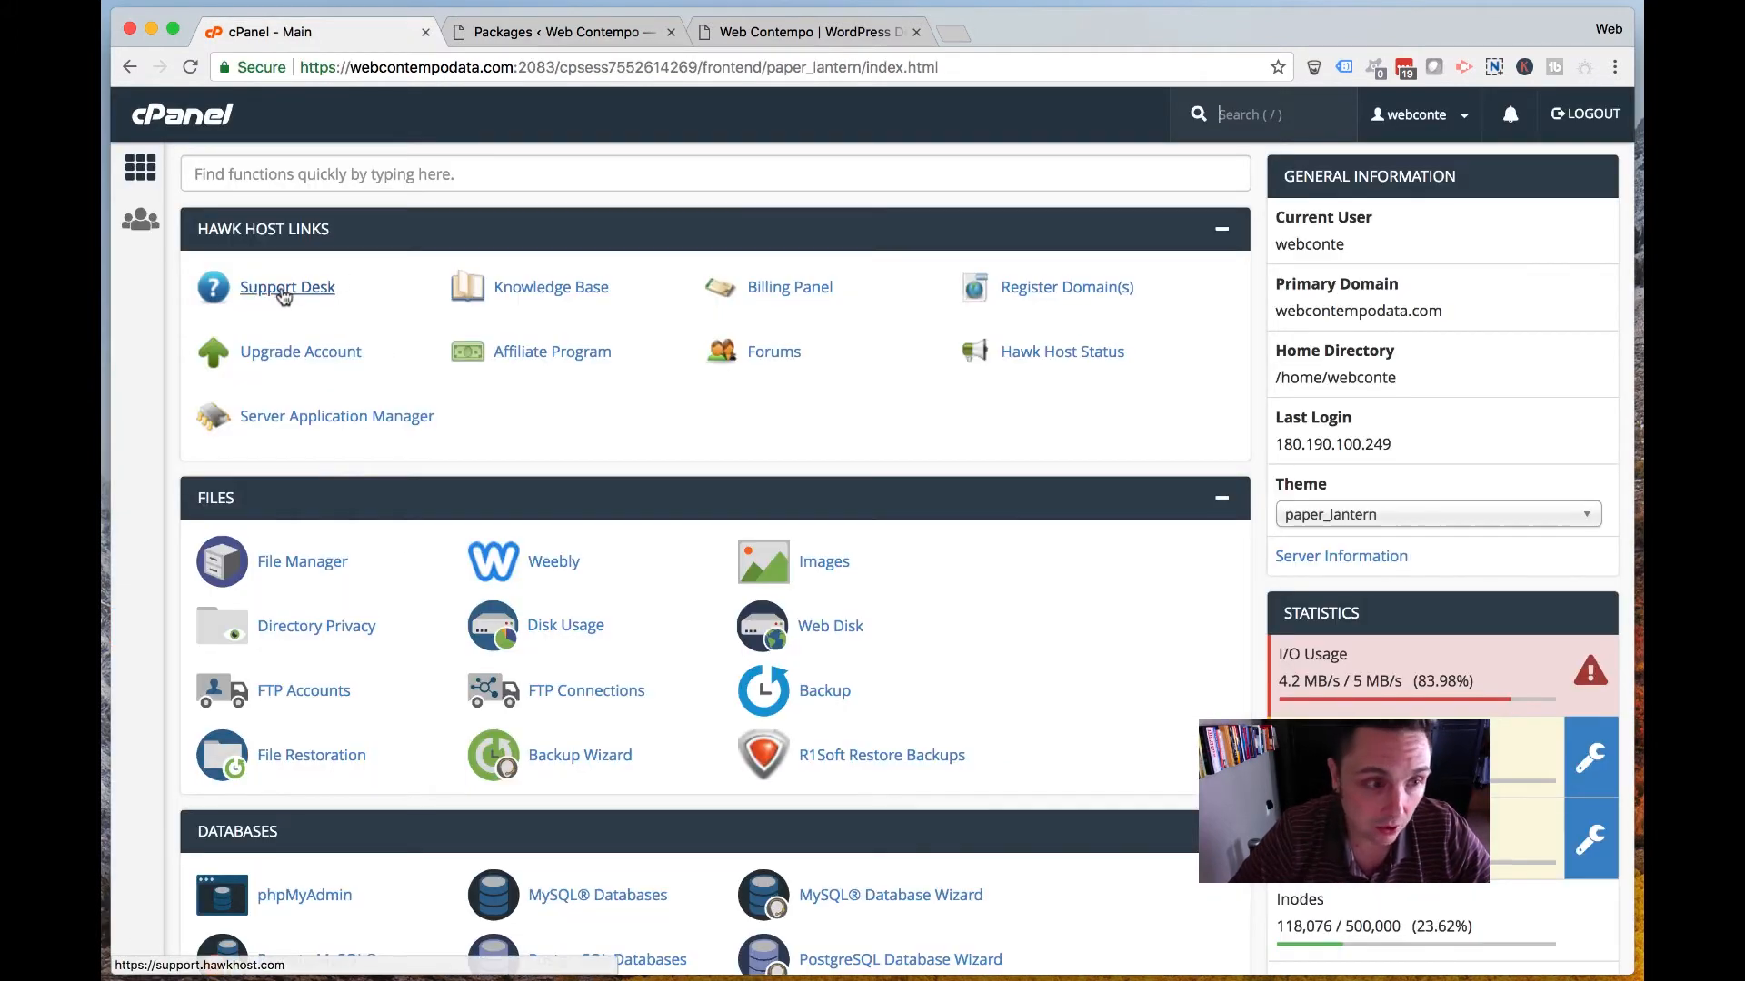
pyautogui.click(303, 562)
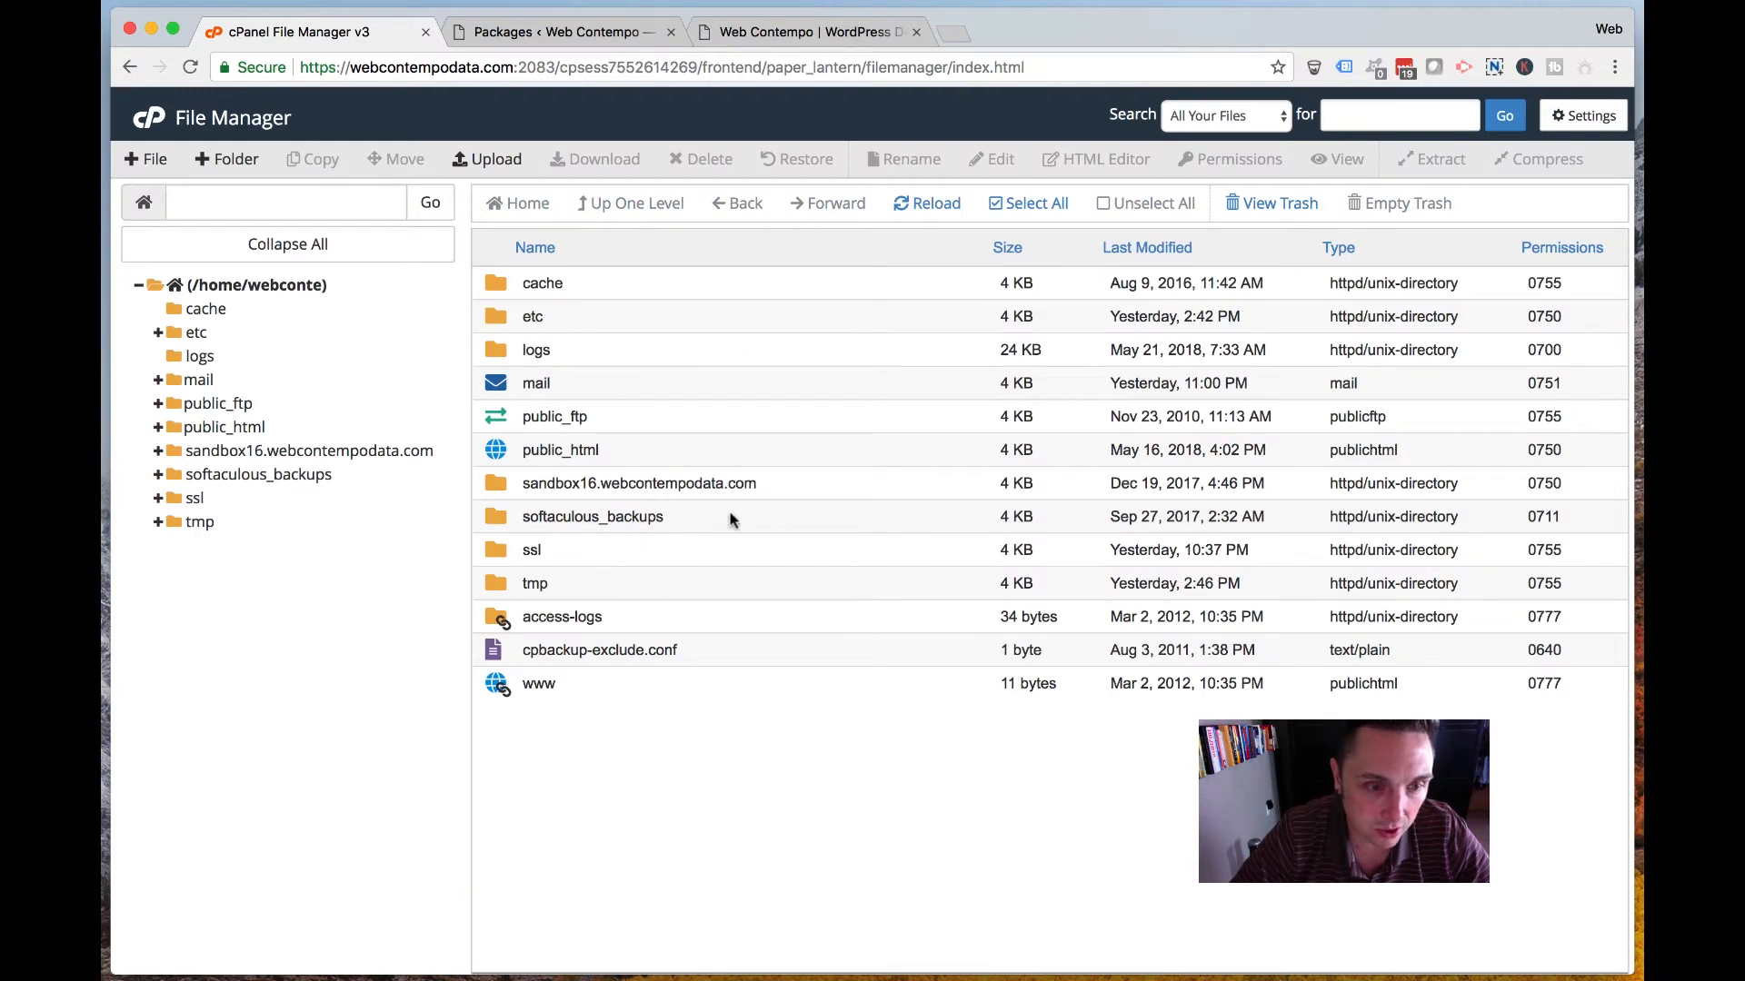
pyautogui.doubleClick(707, 449)
pyautogui.scroll(-3, 702, 545)
pyautogui.scroll(-10, 702, 545)
pyautogui.doubleClick(727, 466)
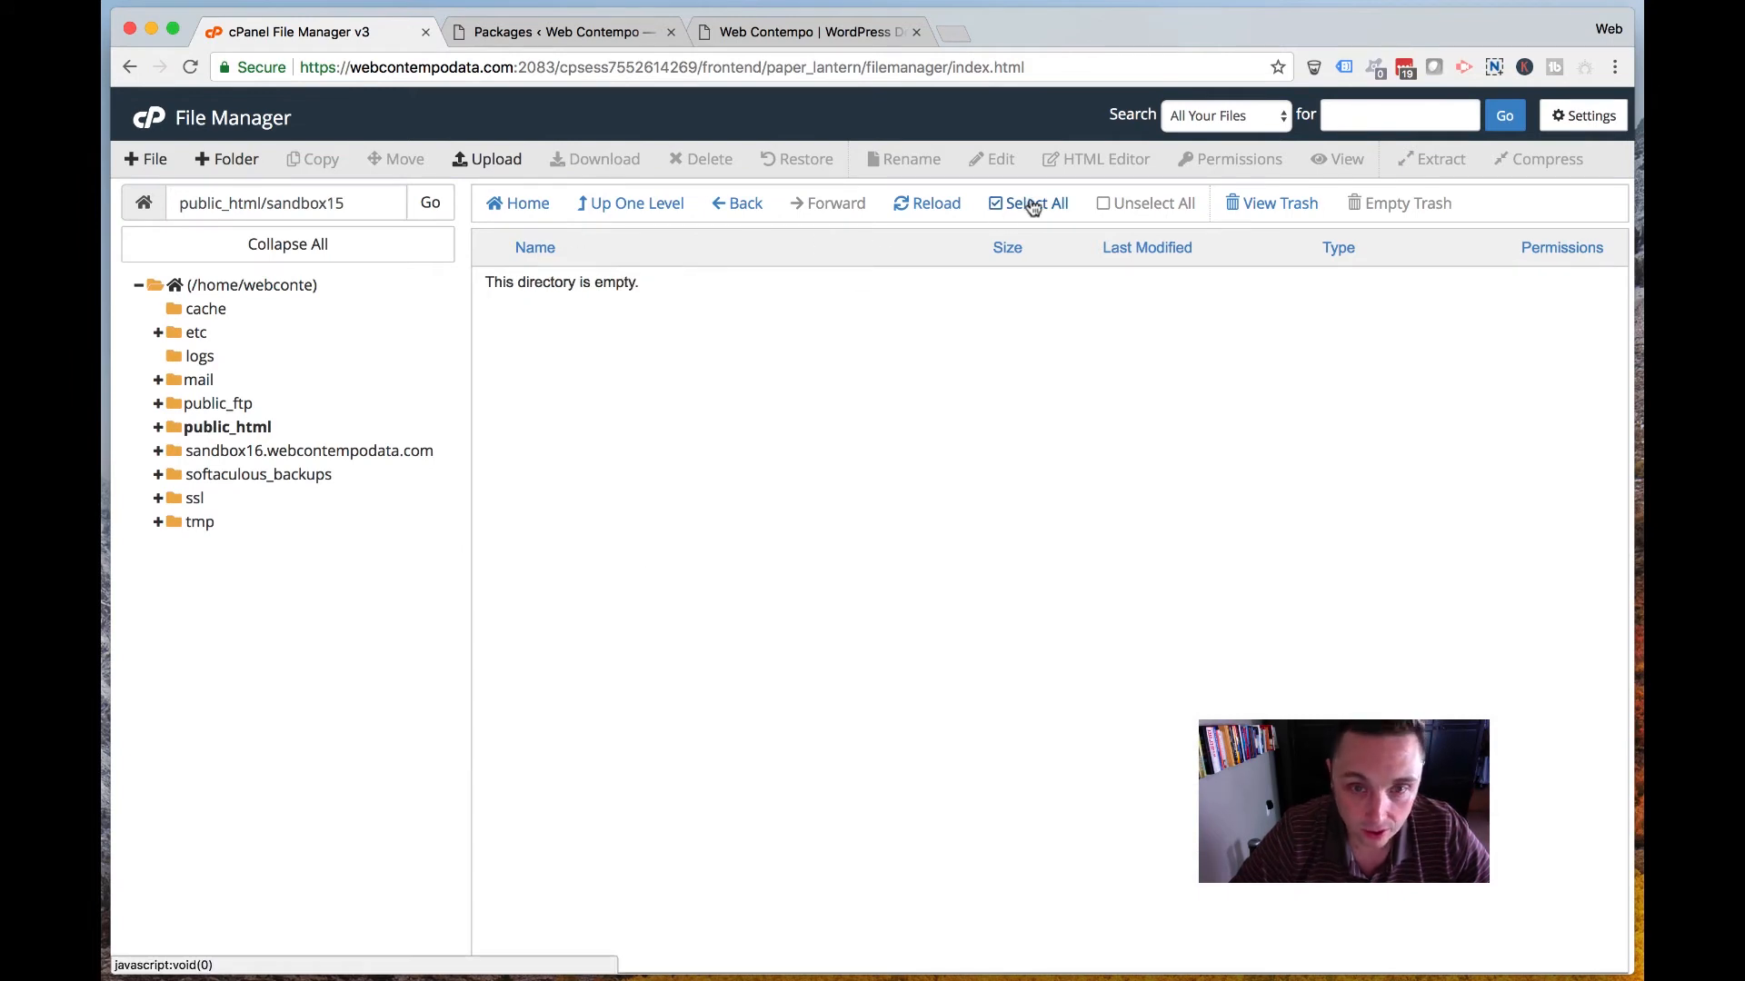
pyautogui.click(488, 162)
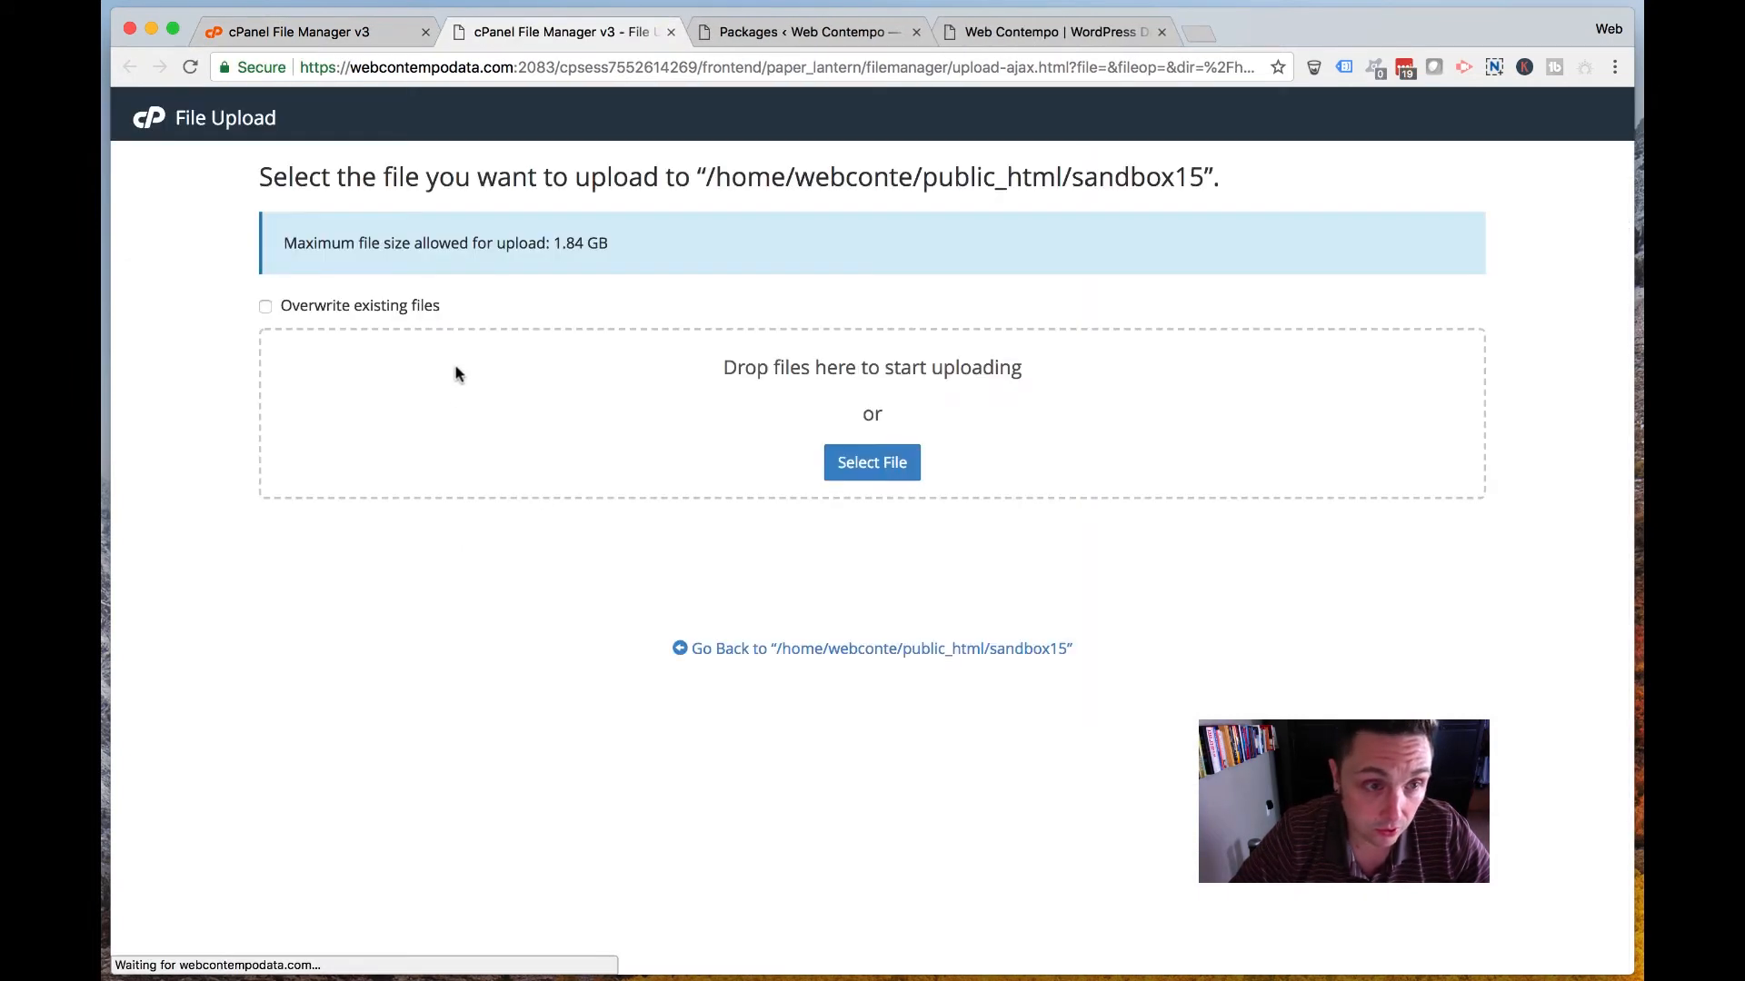
pyautogui.click(874, 460)
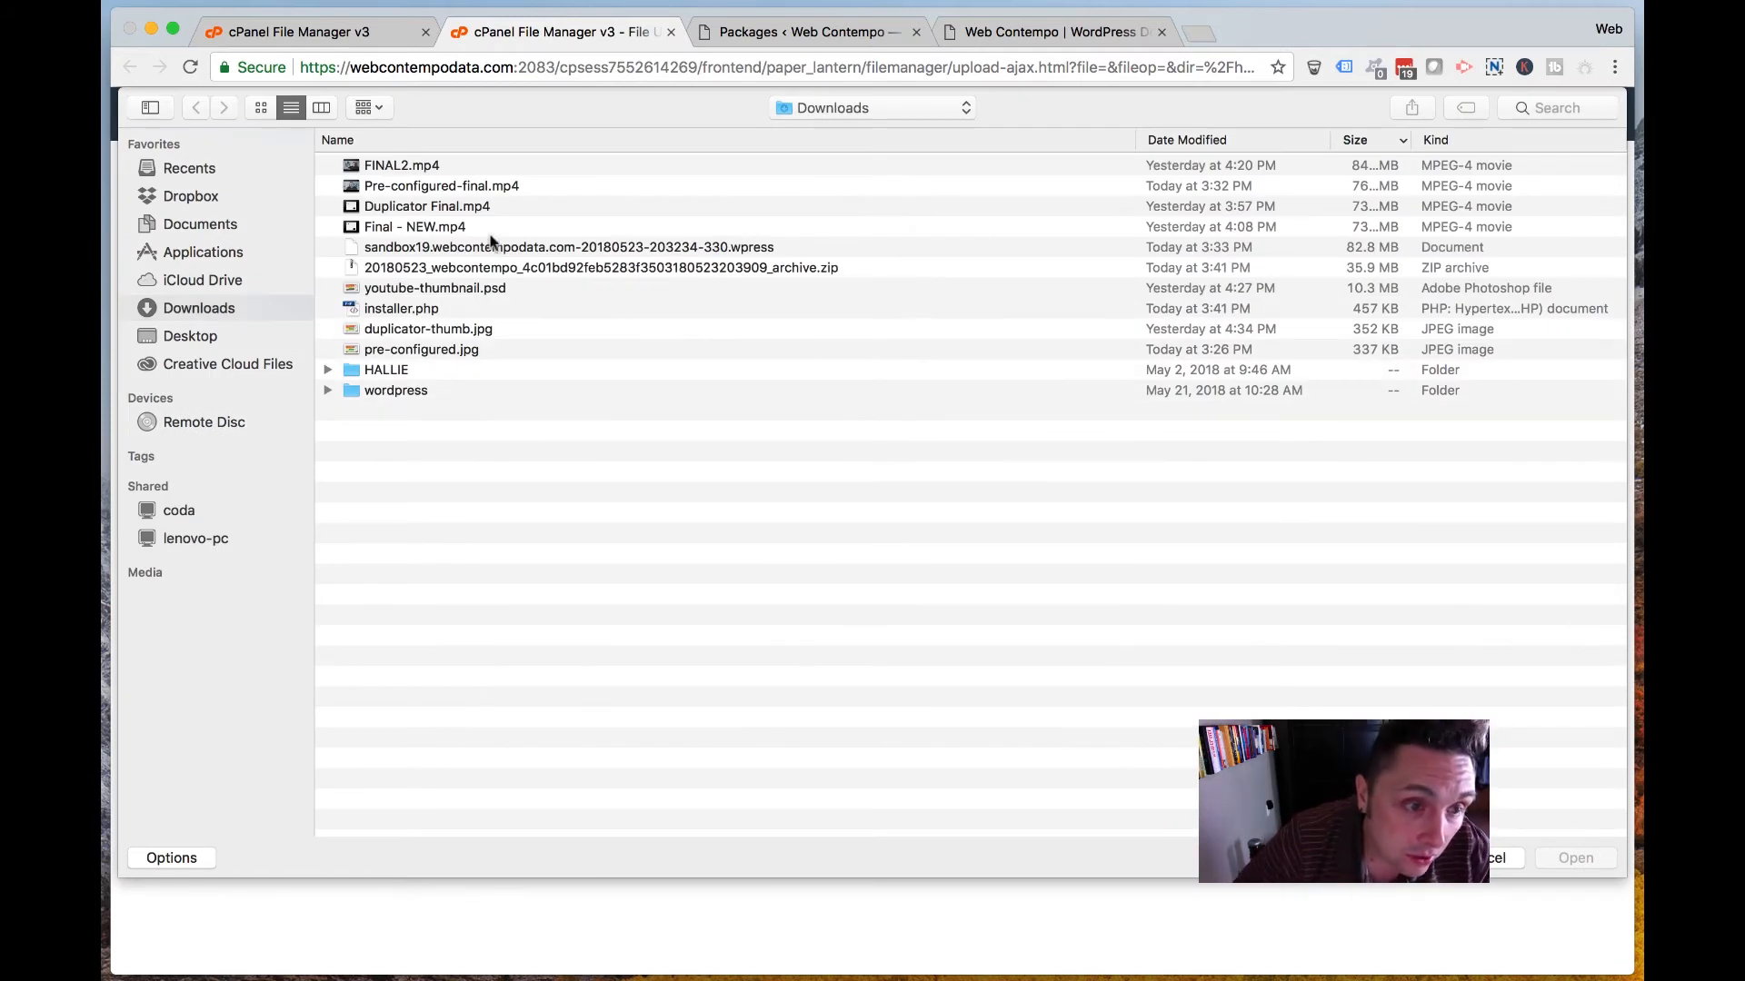
pyautogui.click(434, 255)
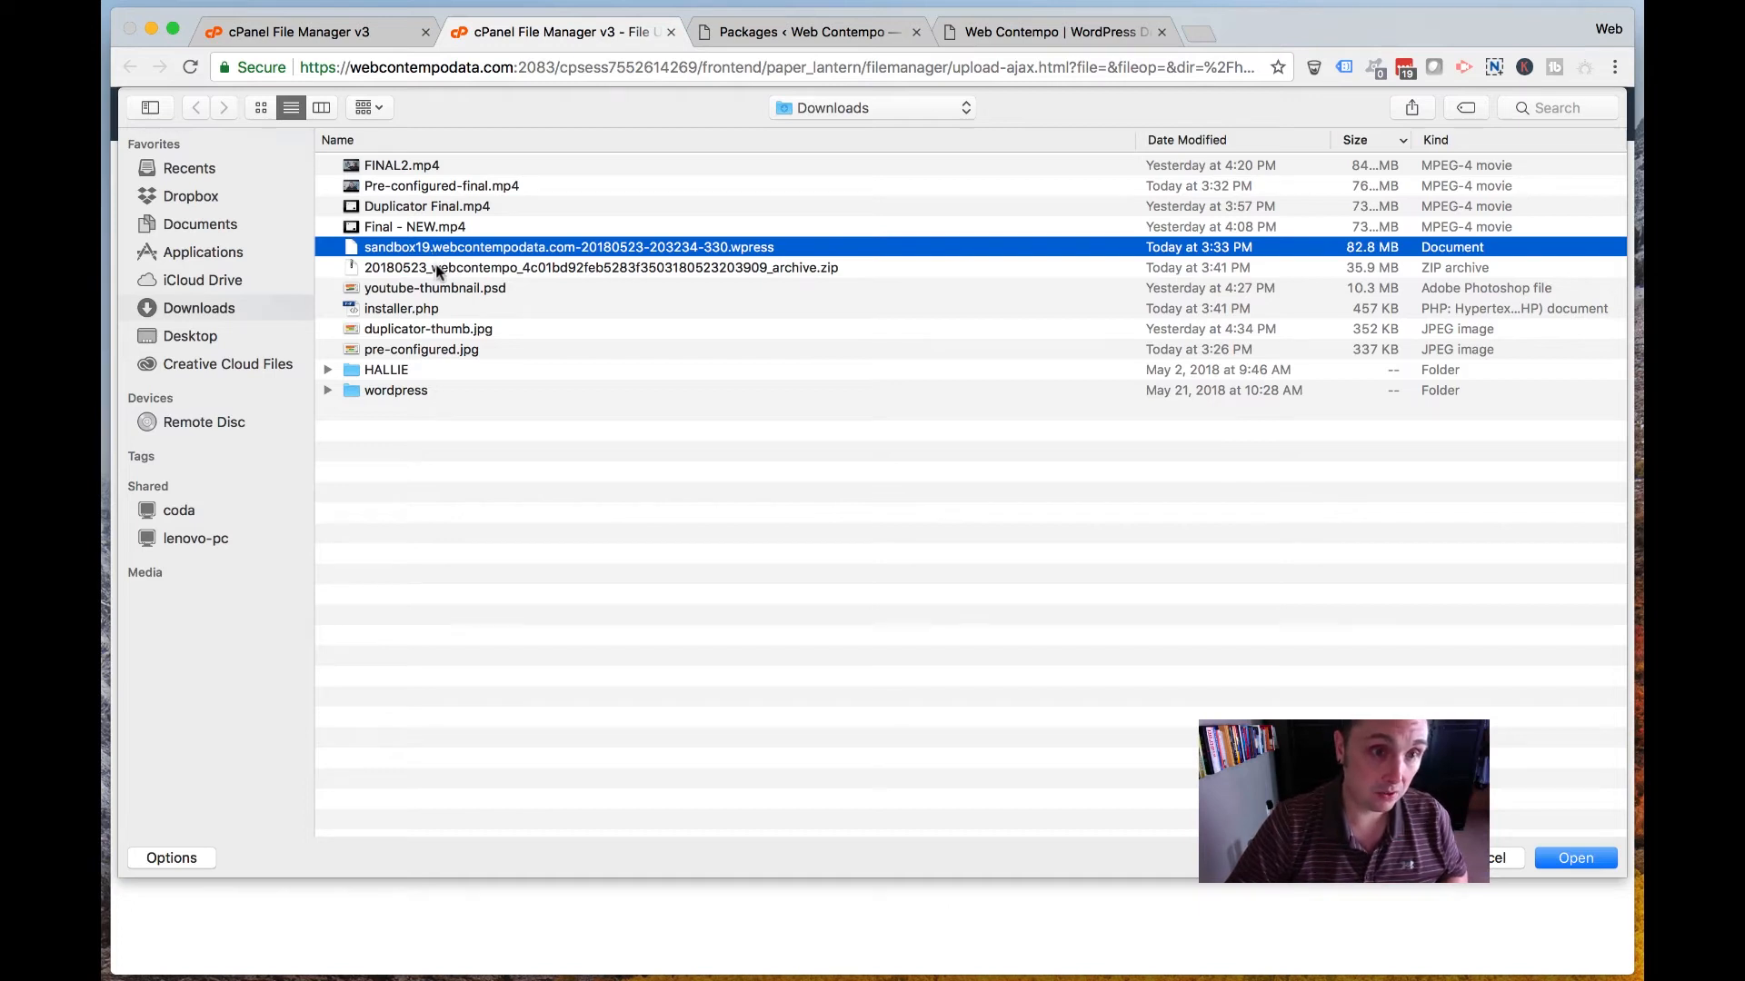
pyautogui.click(437, 269)
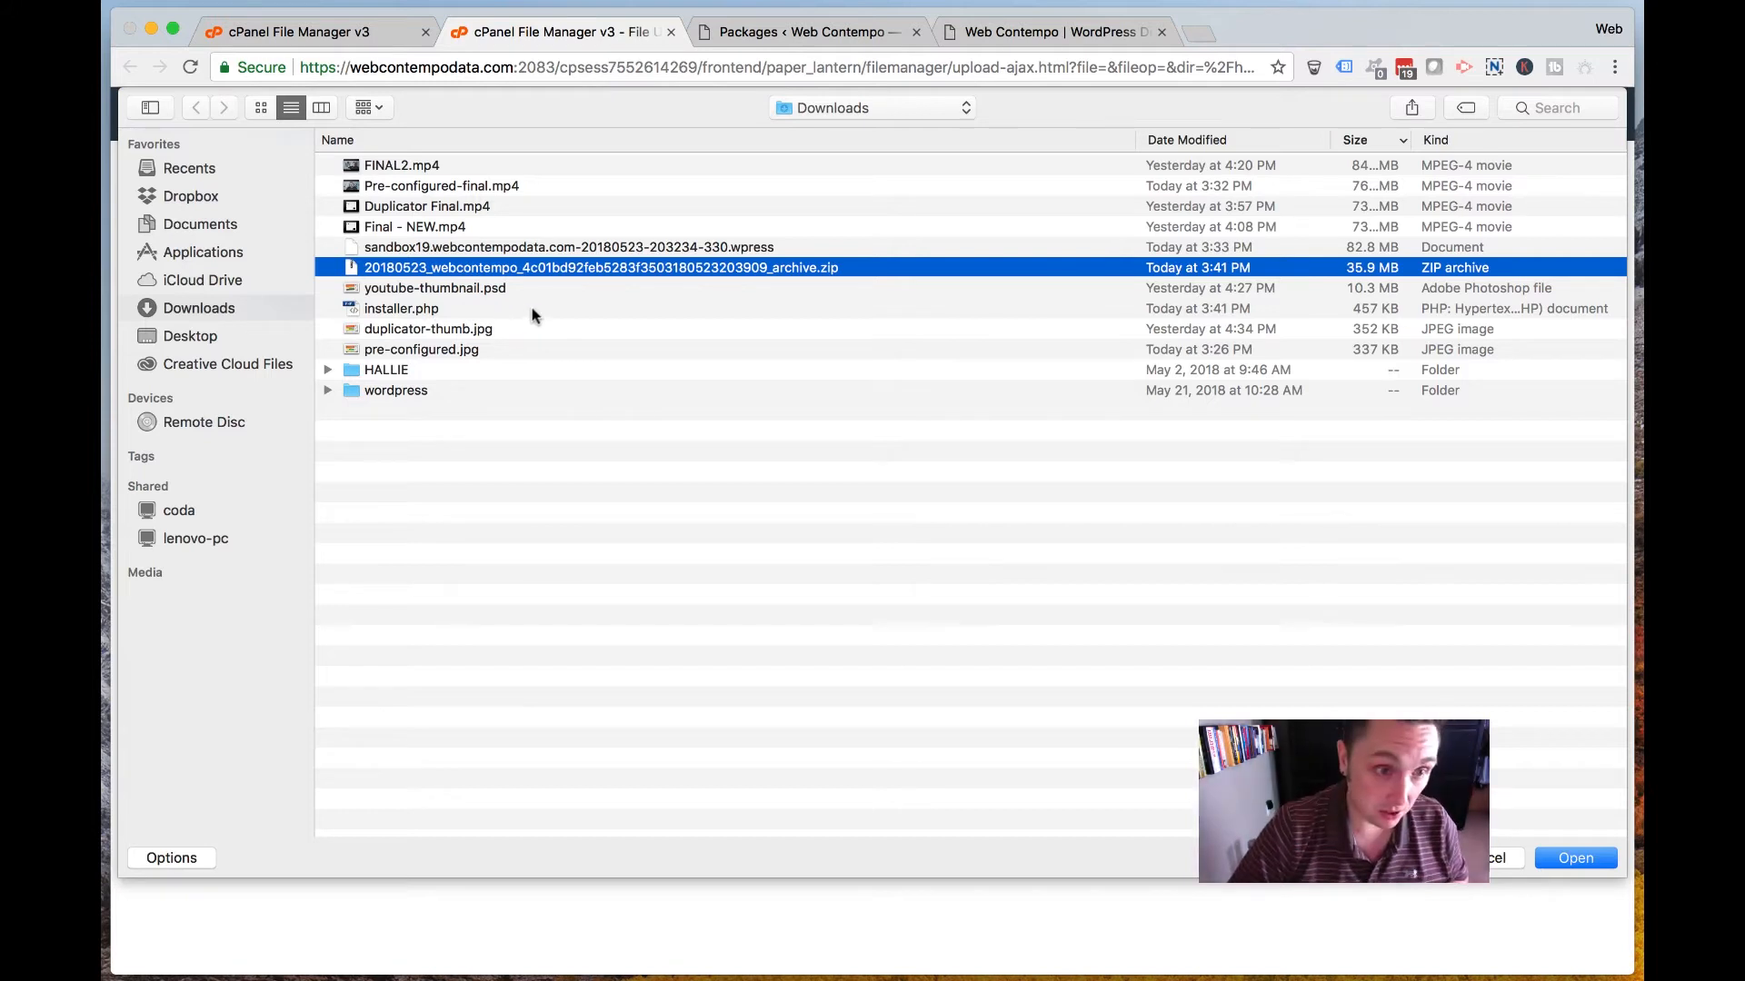
pyautogui.click(1599, 859)
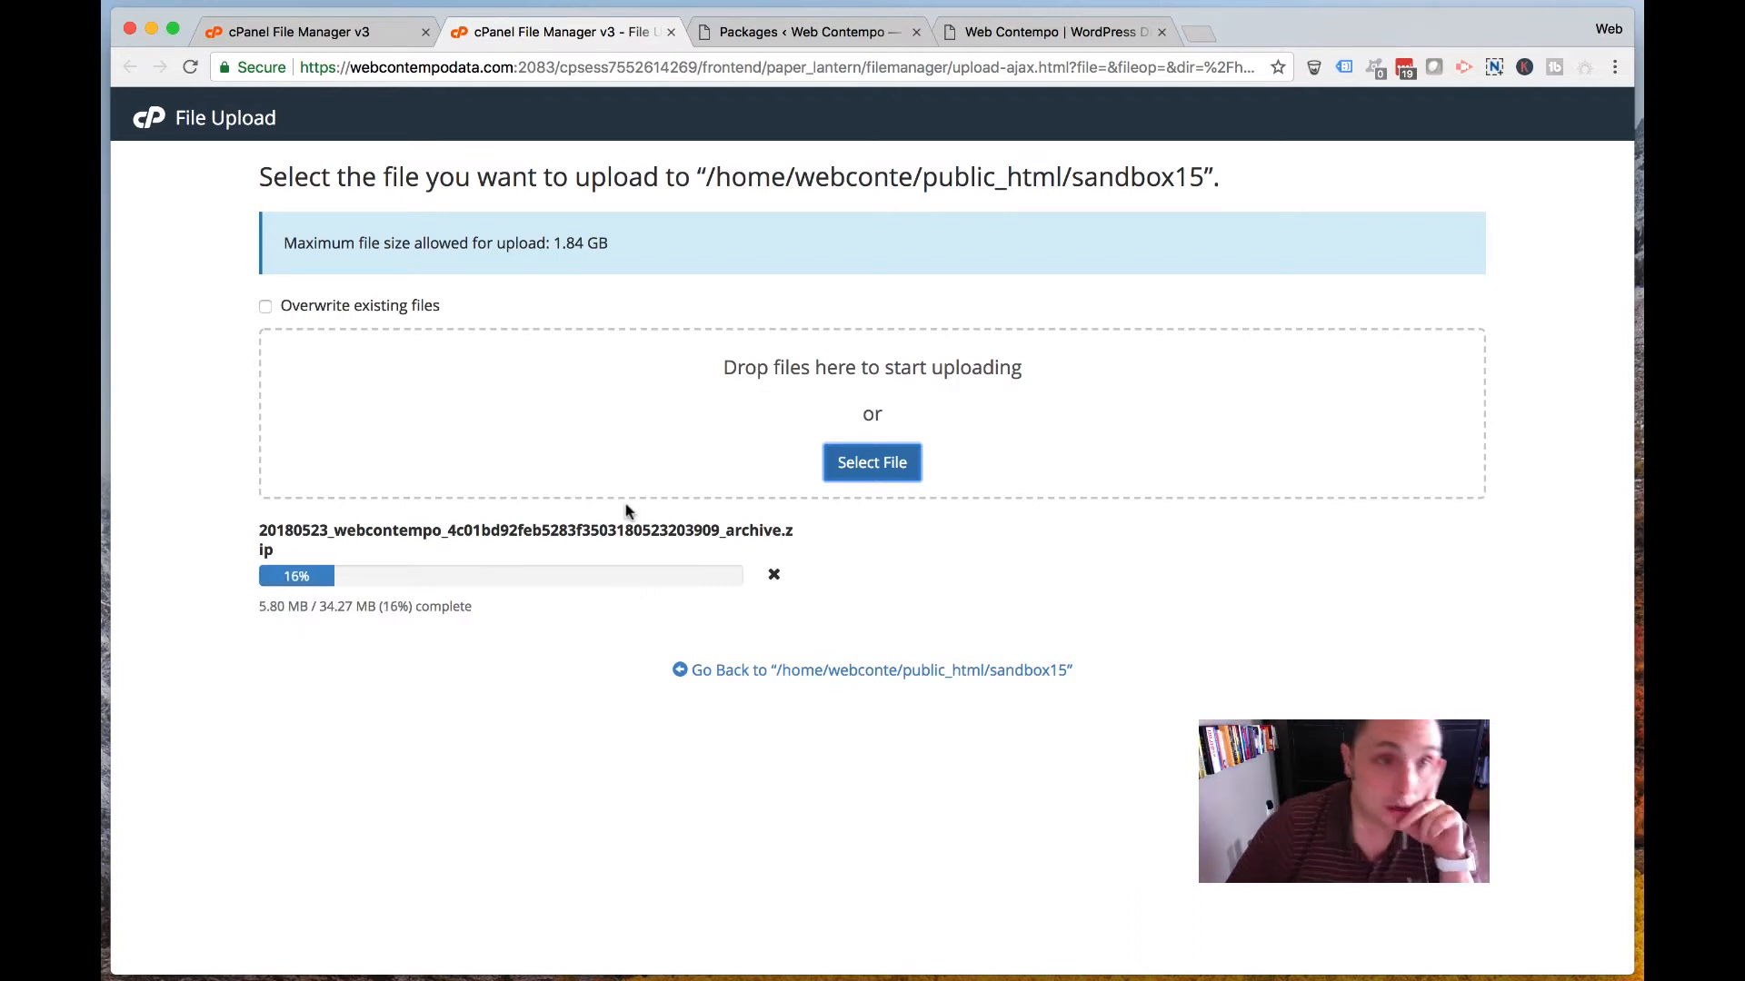
pyautogui.click(771, 36)
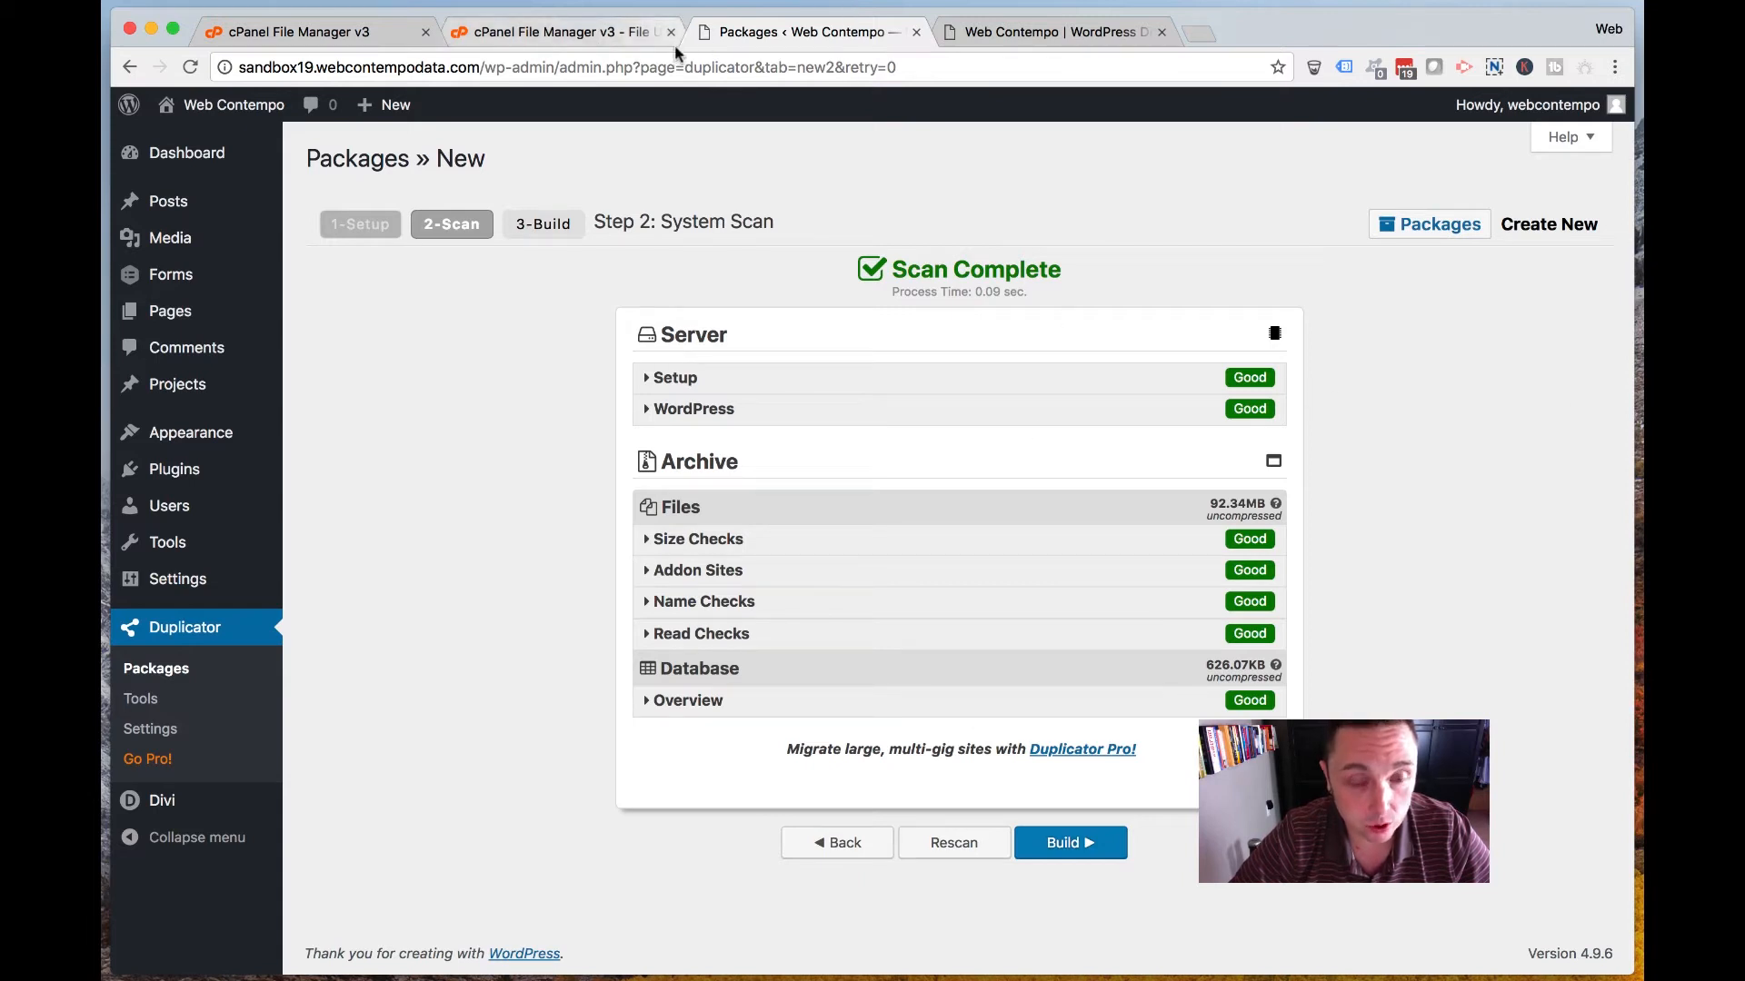
pyautogui.click(572, 31)
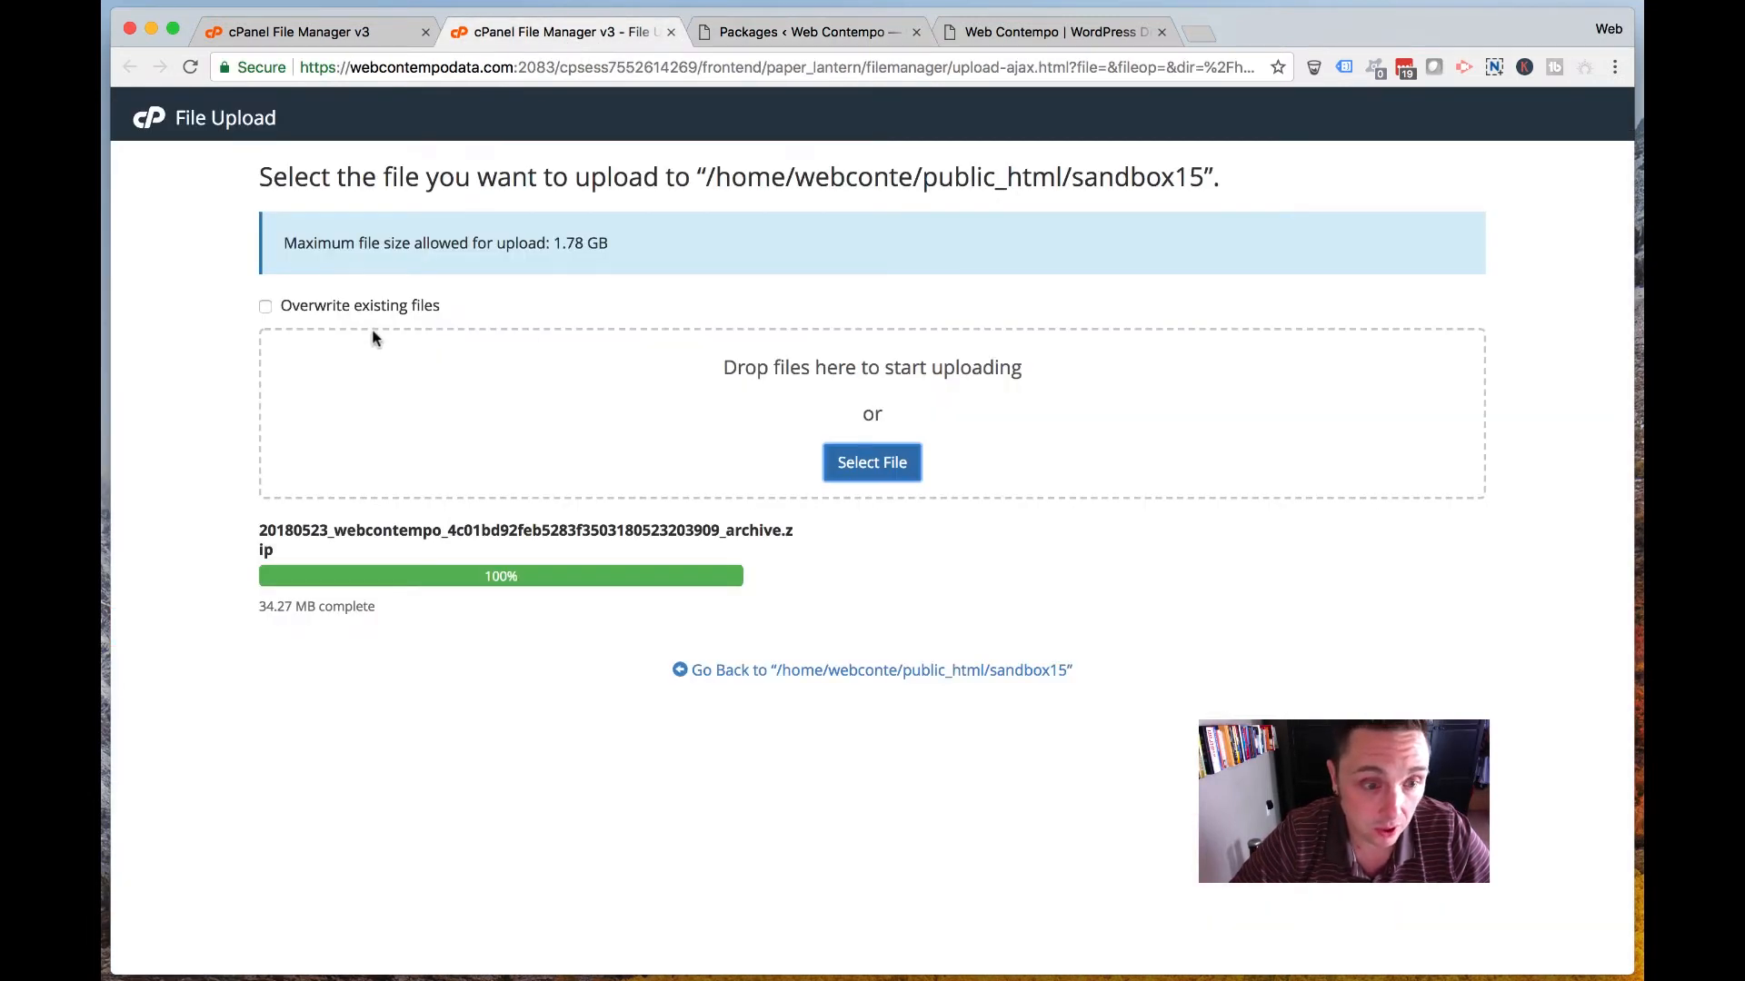
# Upload installer.php to the sandbox15 folder, close the upload page and select the file in File Manager.
pyautogui.click(874, 459)
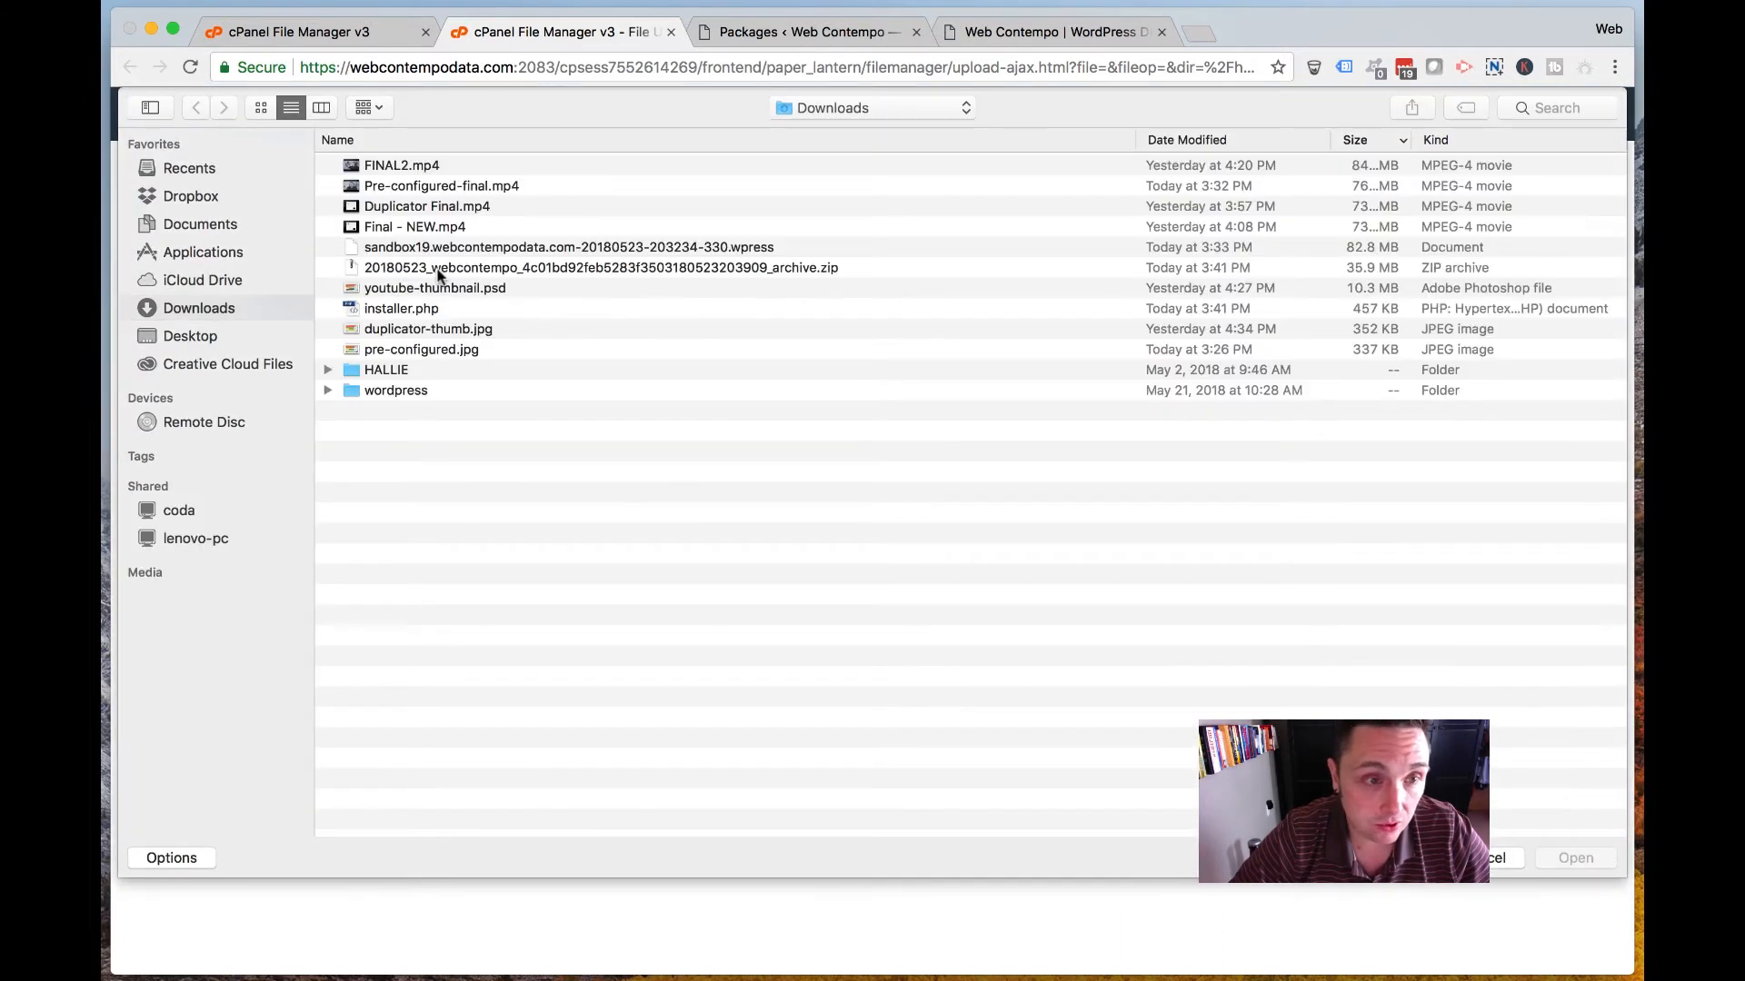
pyautogui.doubleClick(427, 309)
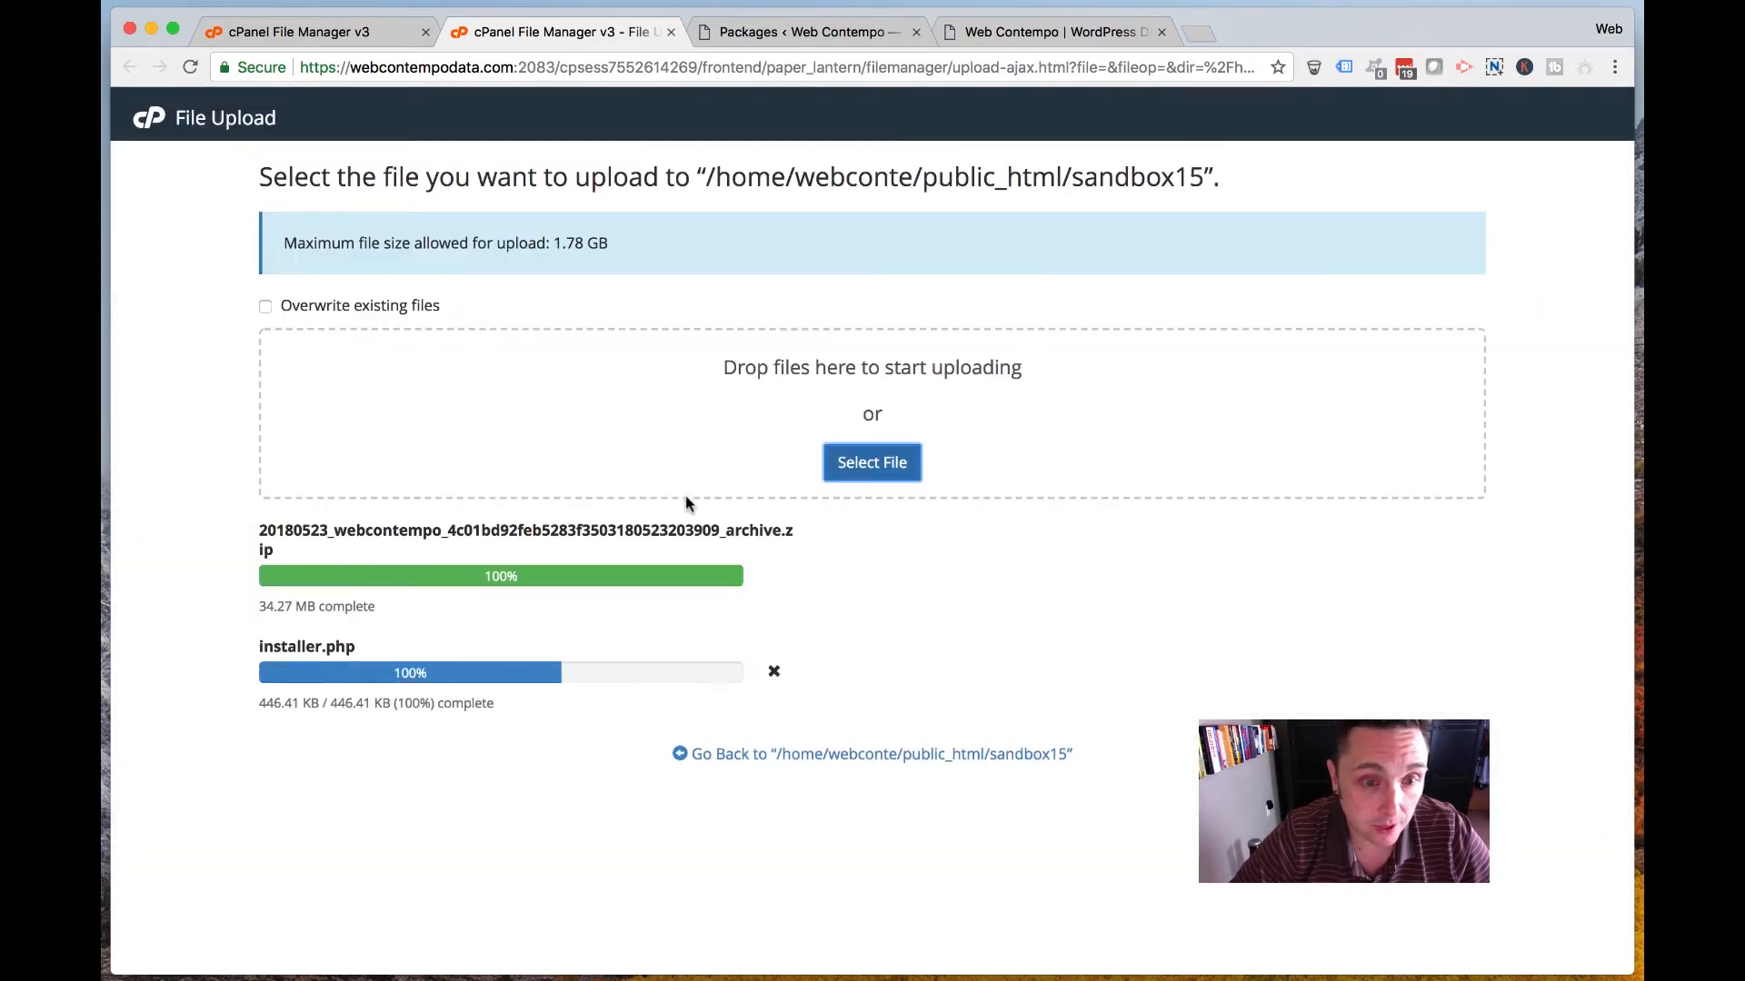
pyautogui.click(855, 756)
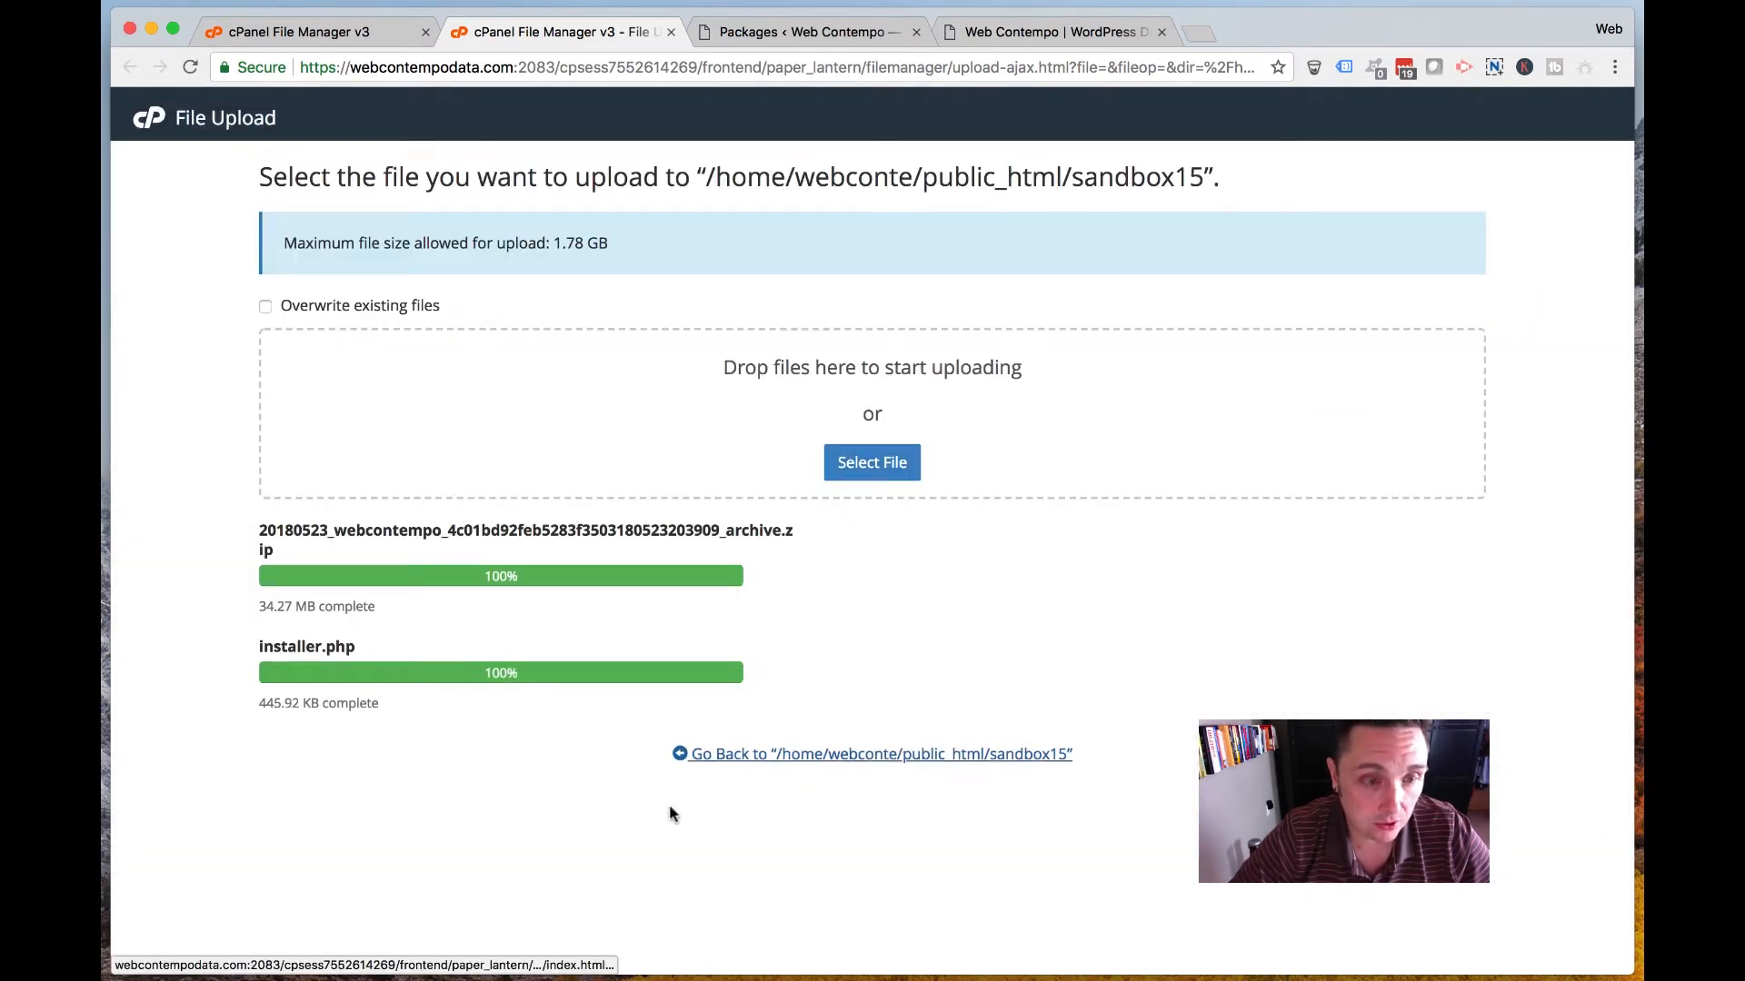
pyautogui.press('super+w')
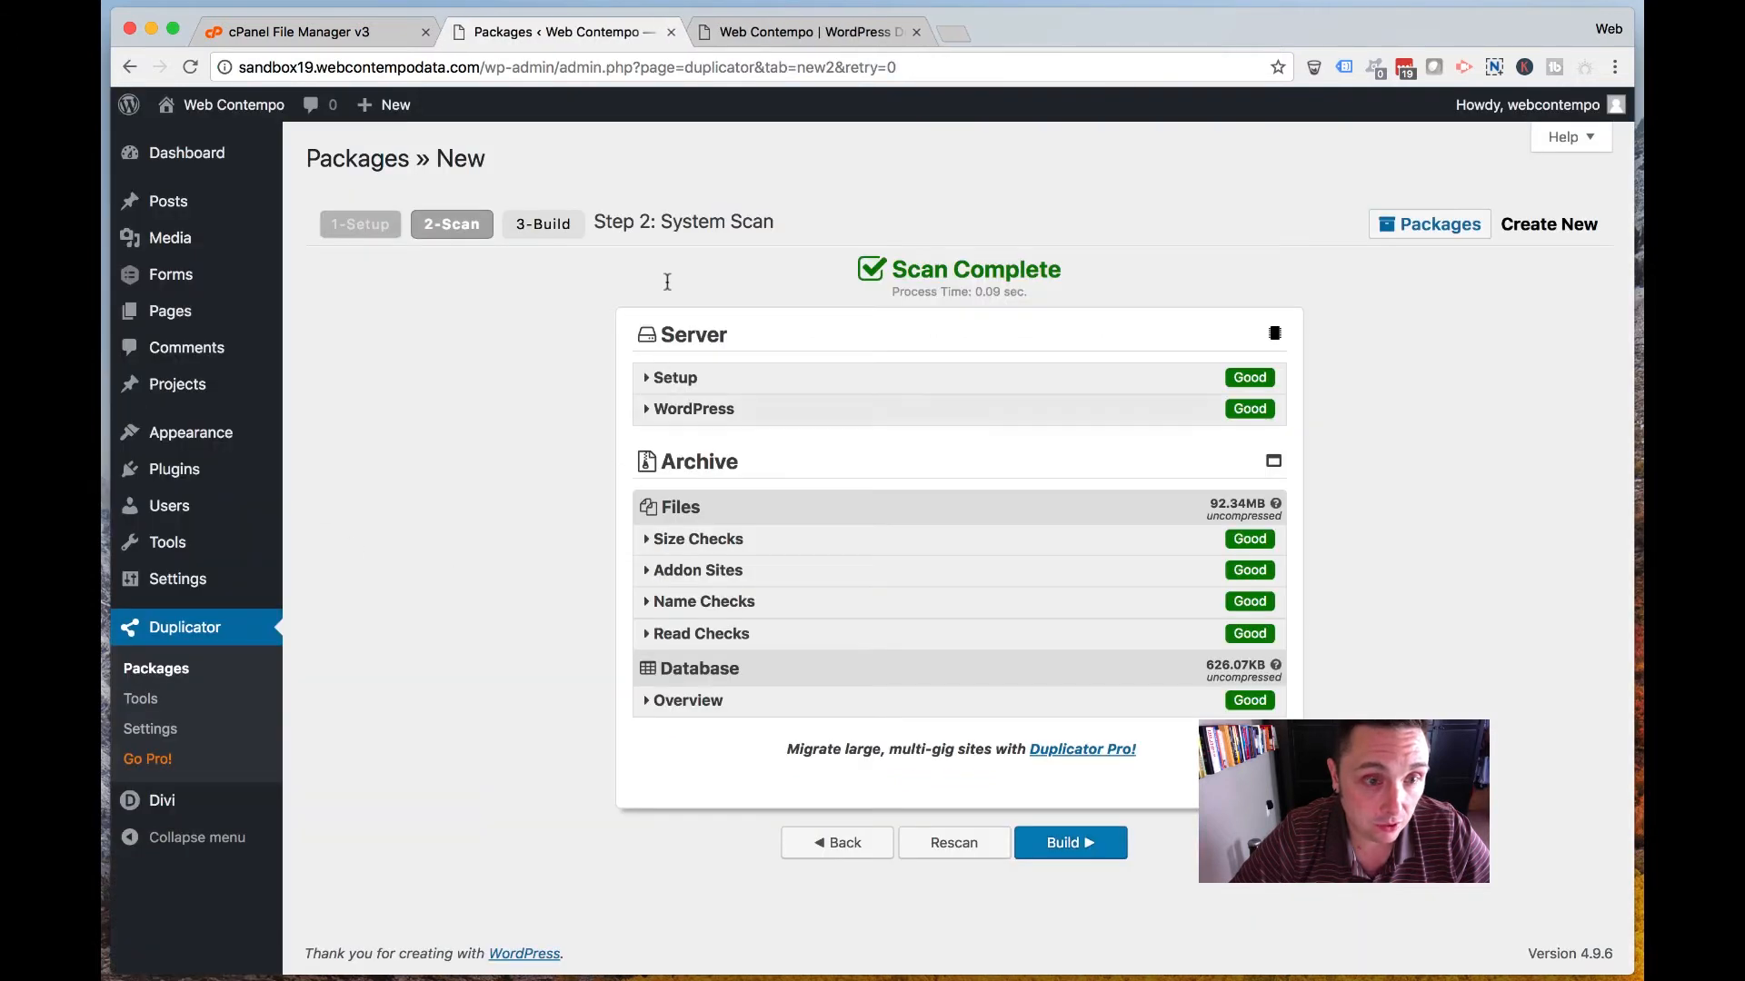
pyautogui.click(364, 32)
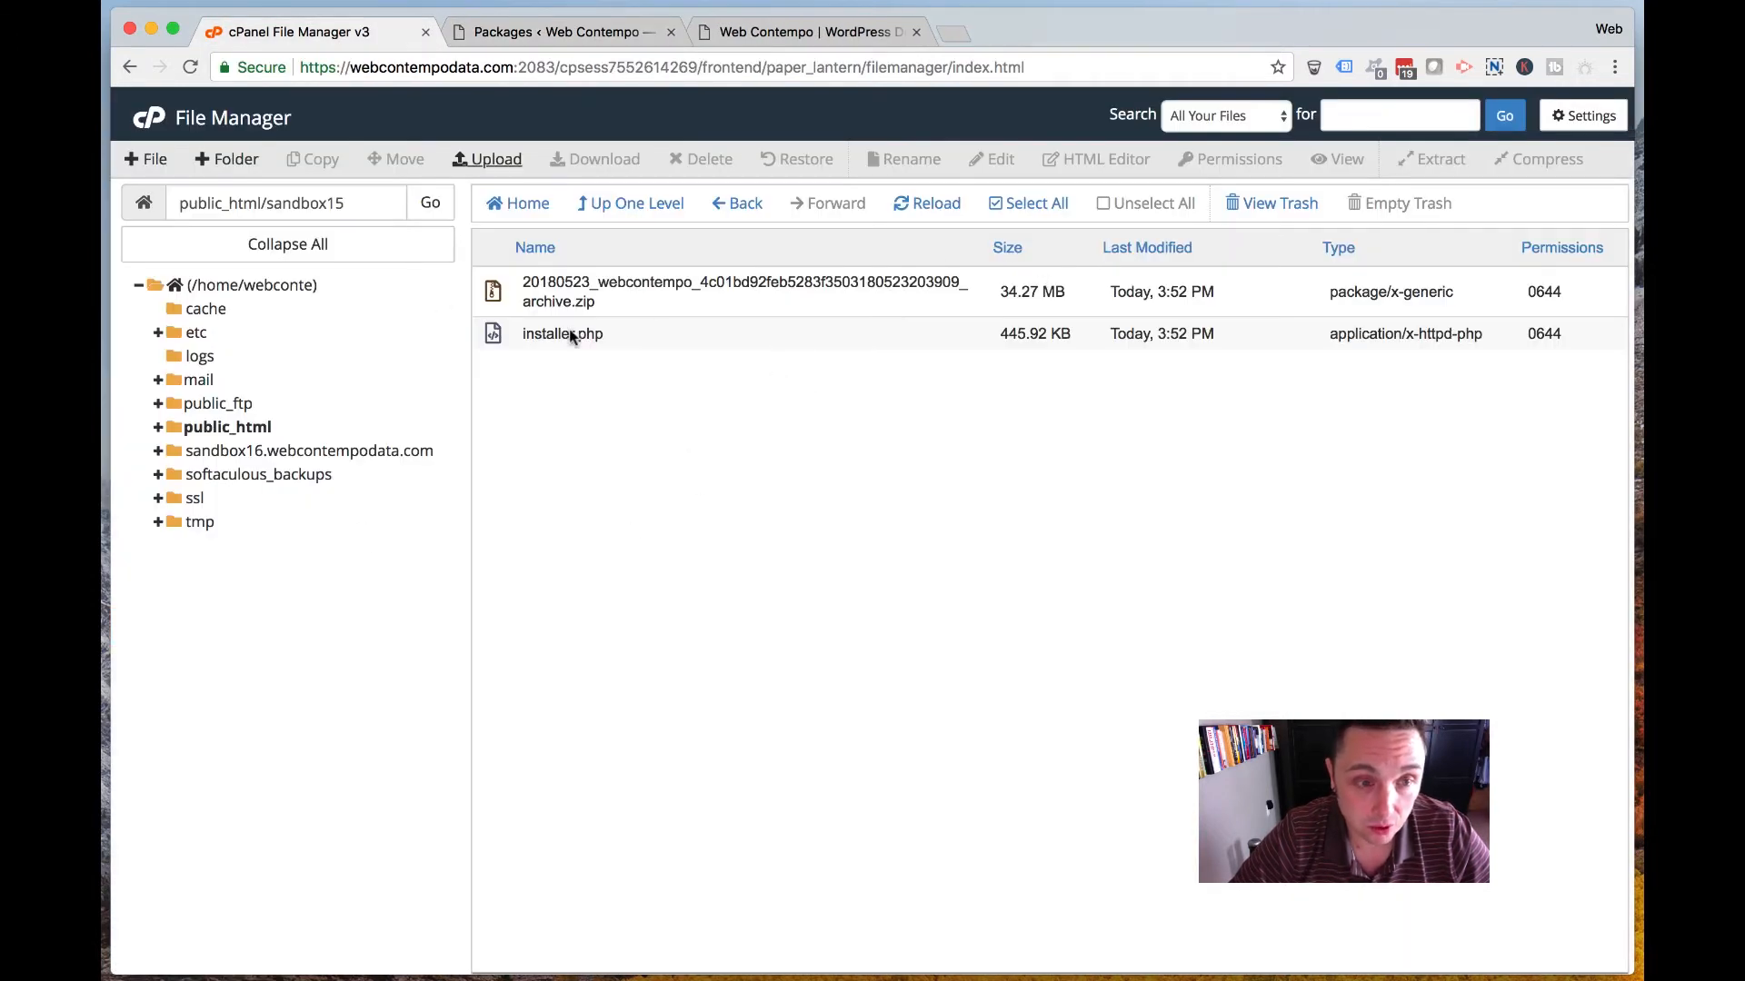
pyautogui.click(656, 336)
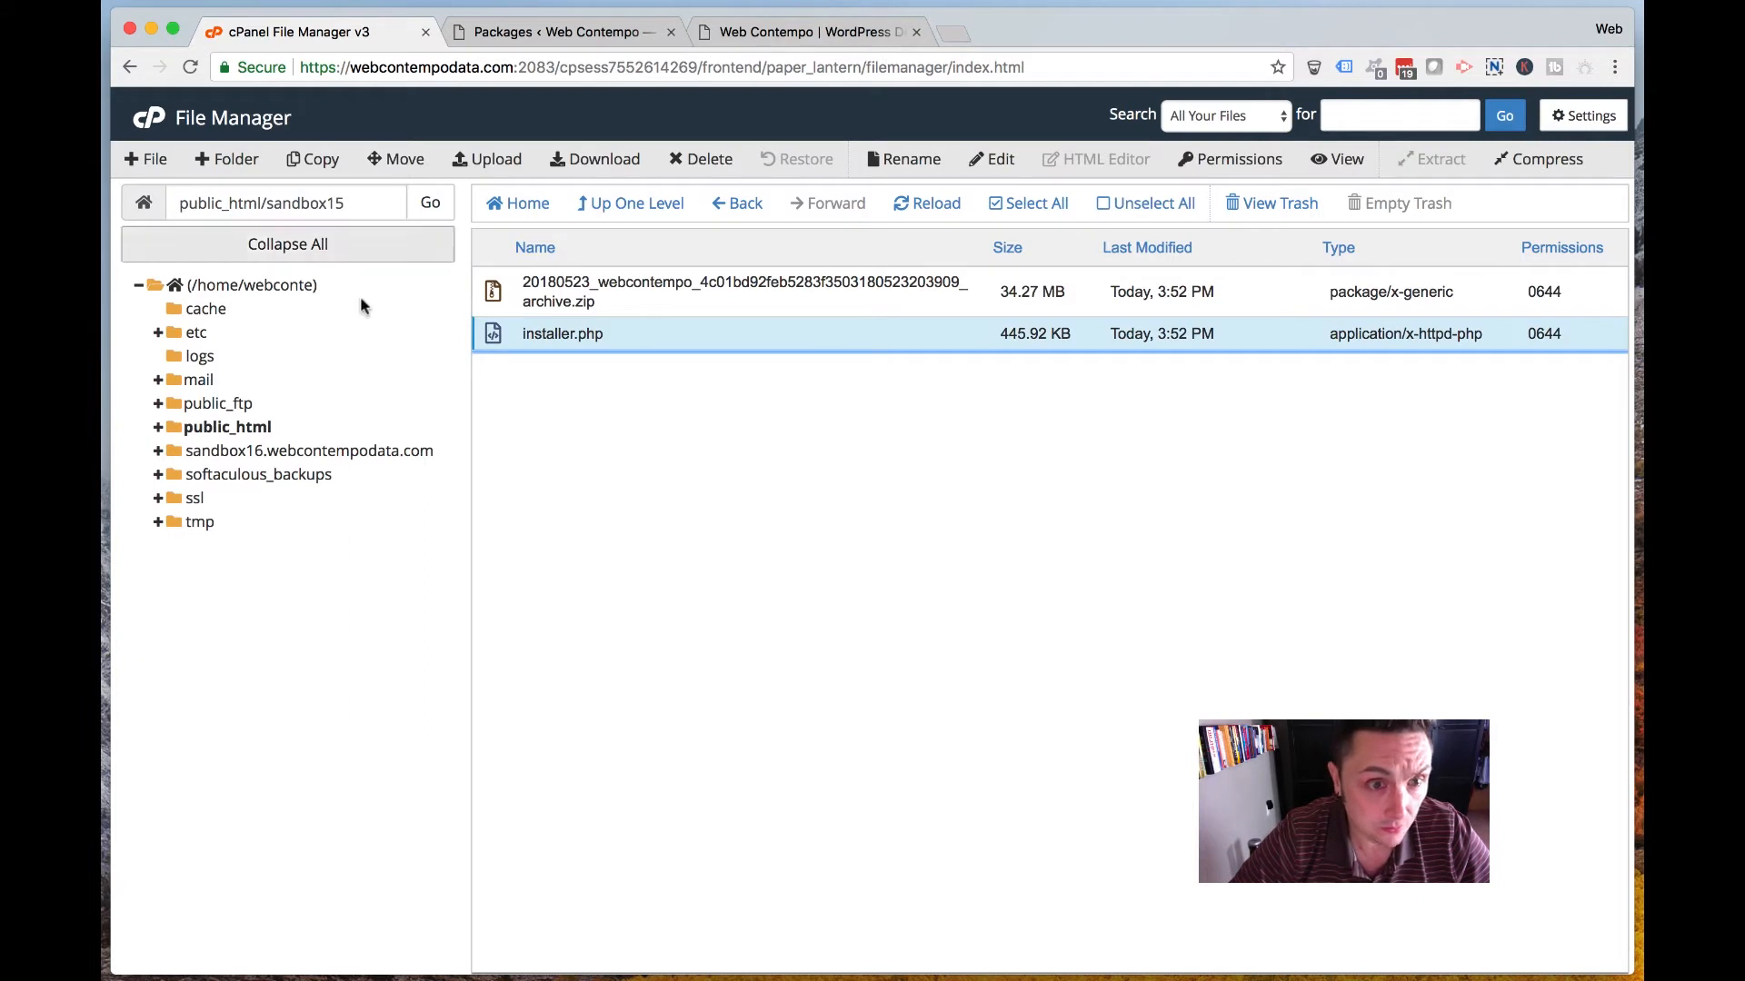
# Open sandbox15.webcontempodata.com in a new browser tab and launch installer.php from its file index.
pyautogui.click(955, 32)
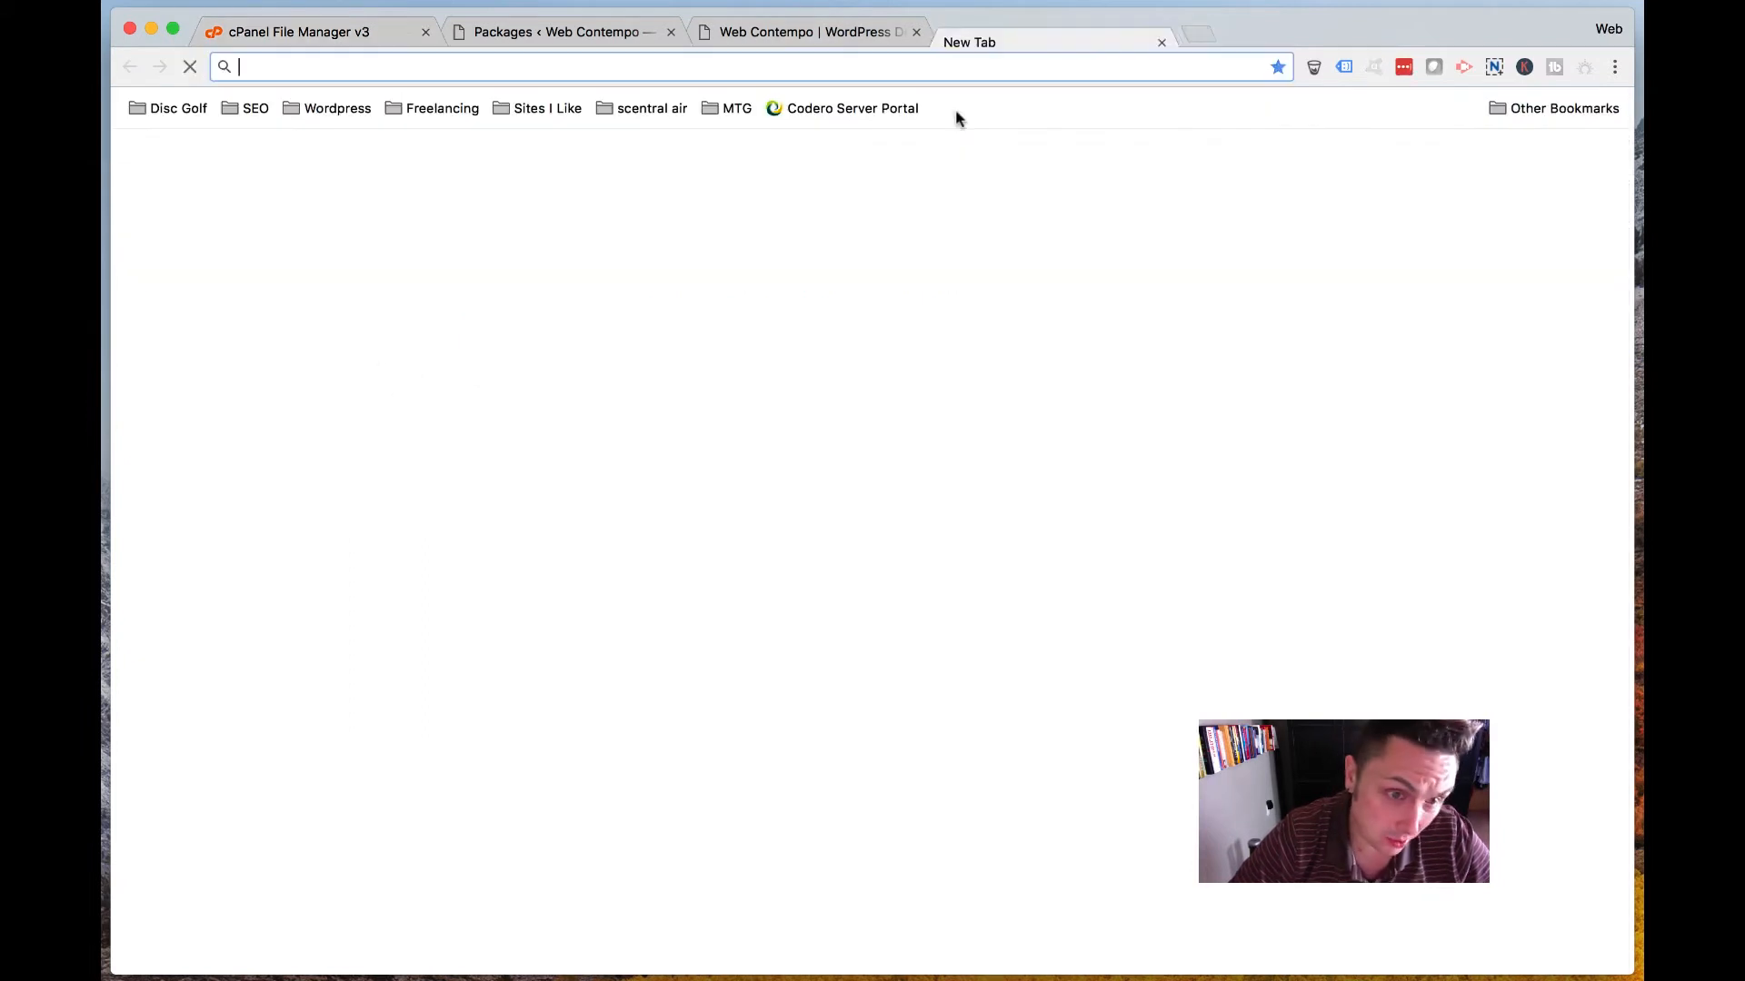
pyautogui.write('nad')
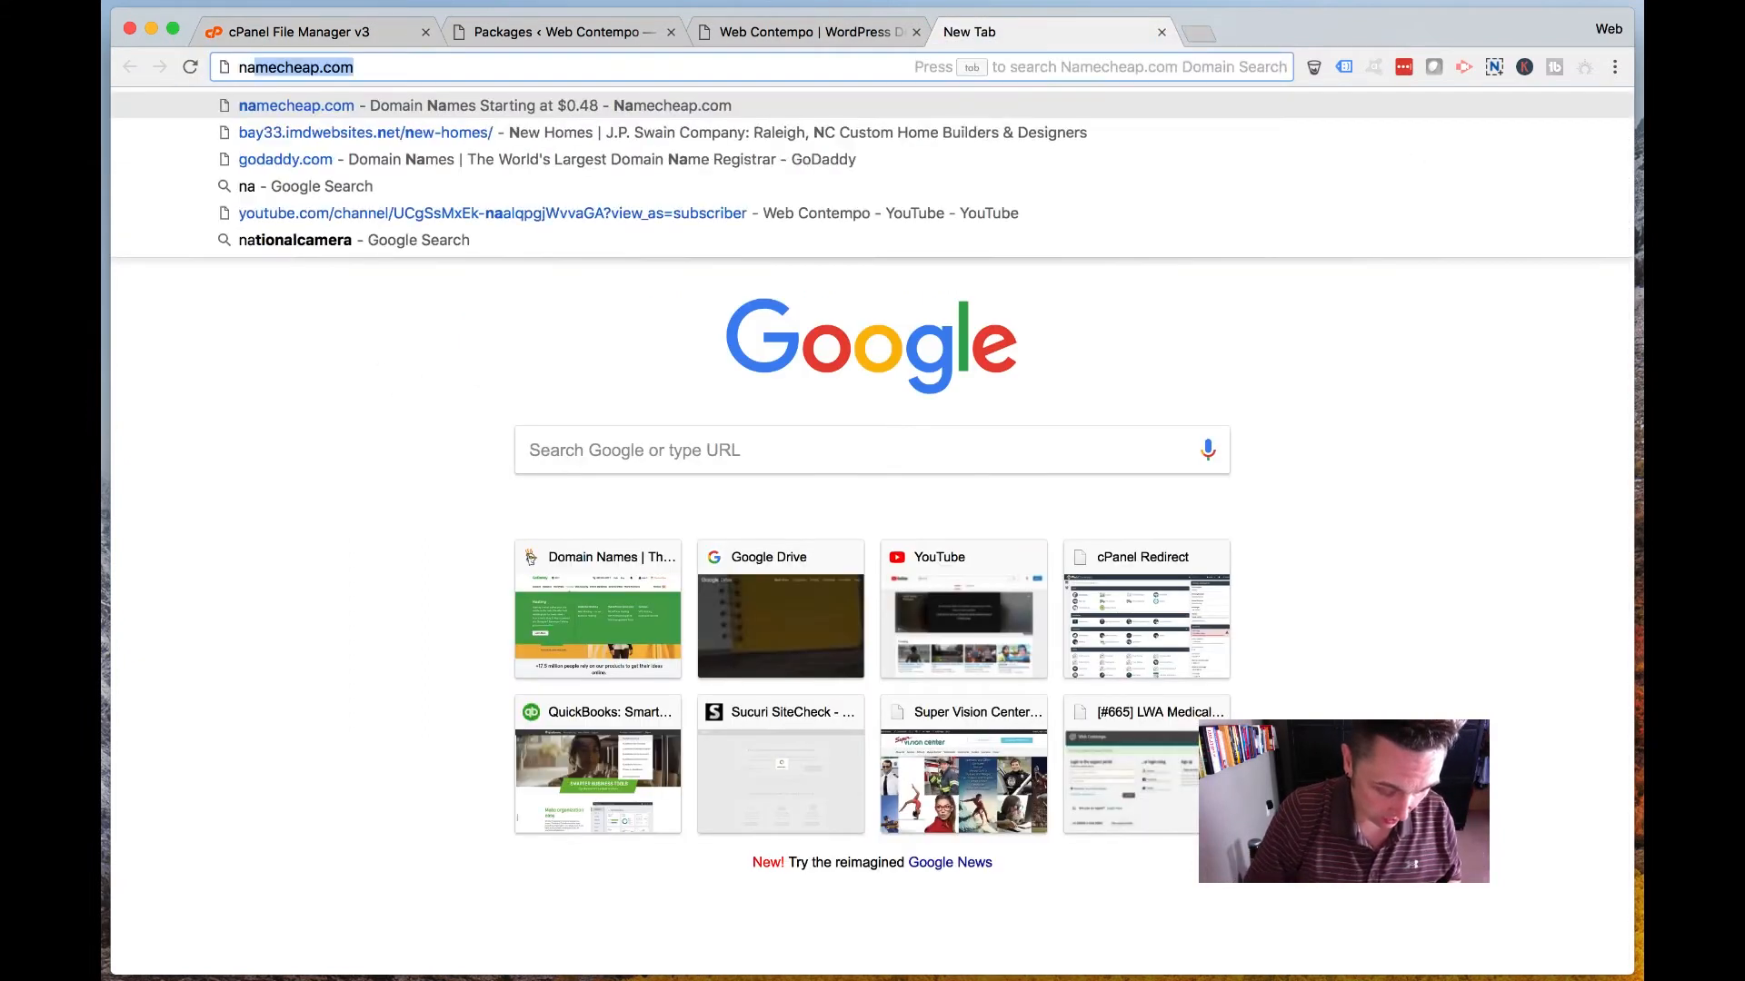
pyautogui.press('BackSpace')
pyautogui.press('BackSpace')
pyautogui.press('BackSpace')
pyautogui.write('sandbox15.webcontempodata.com')
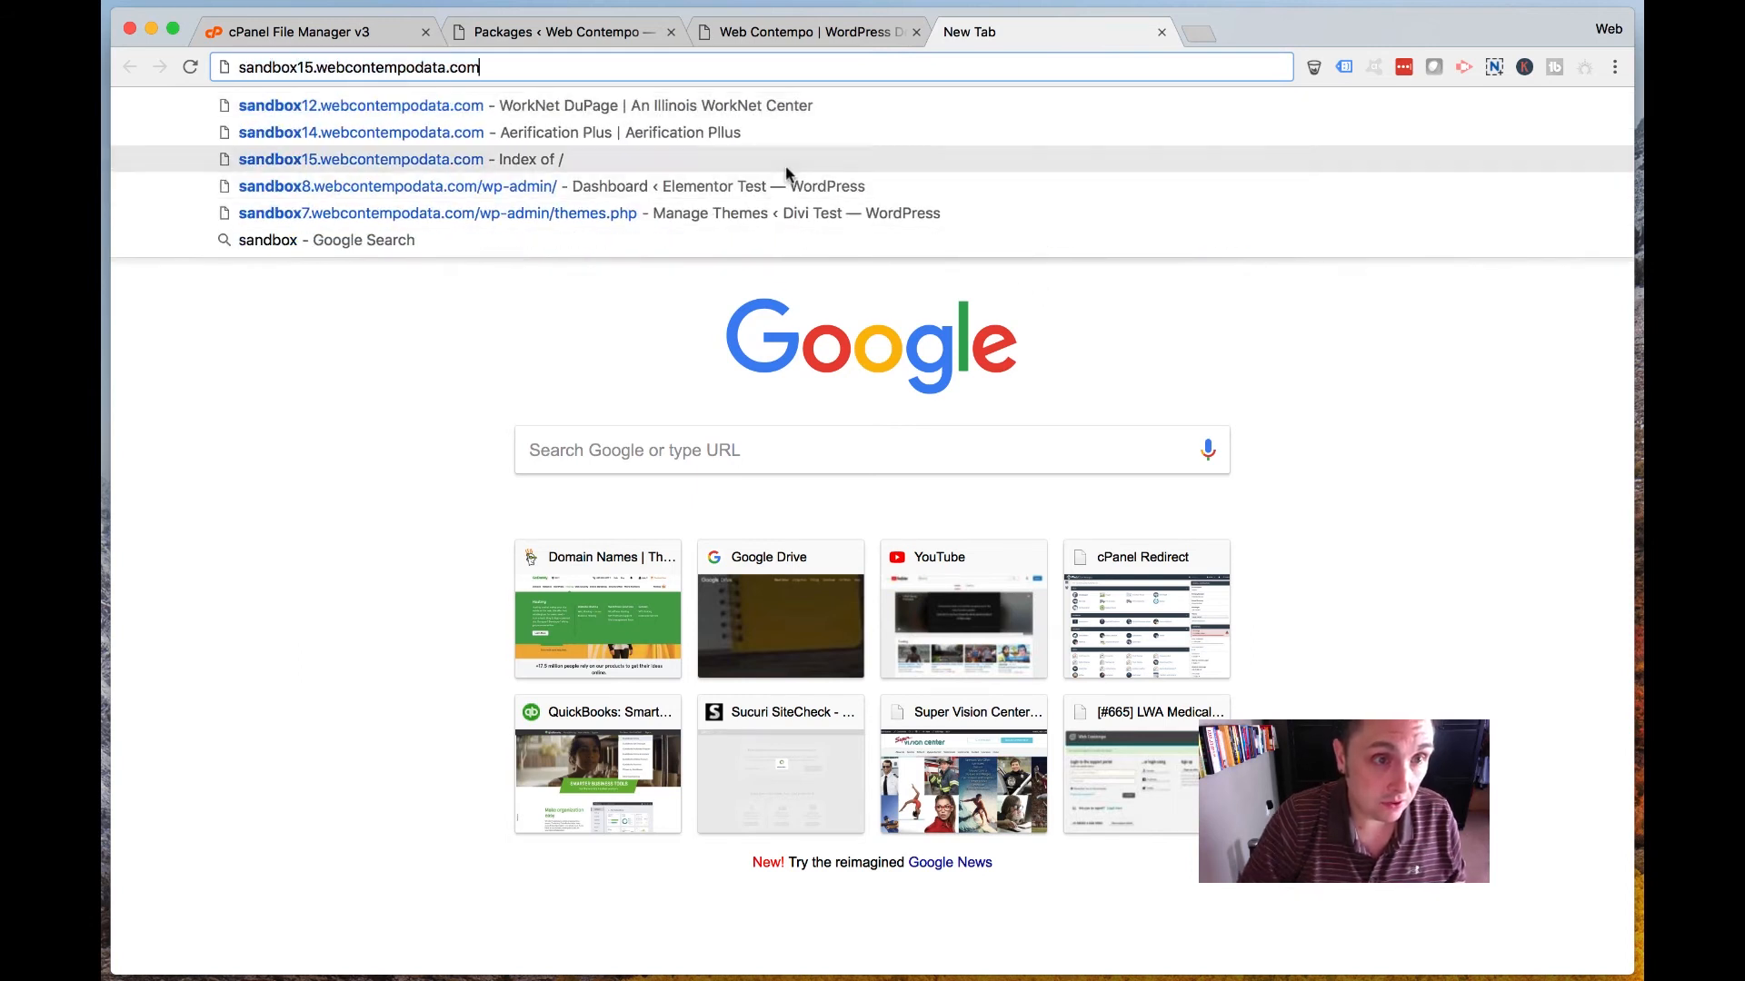
pyautogui.click(789, 161)
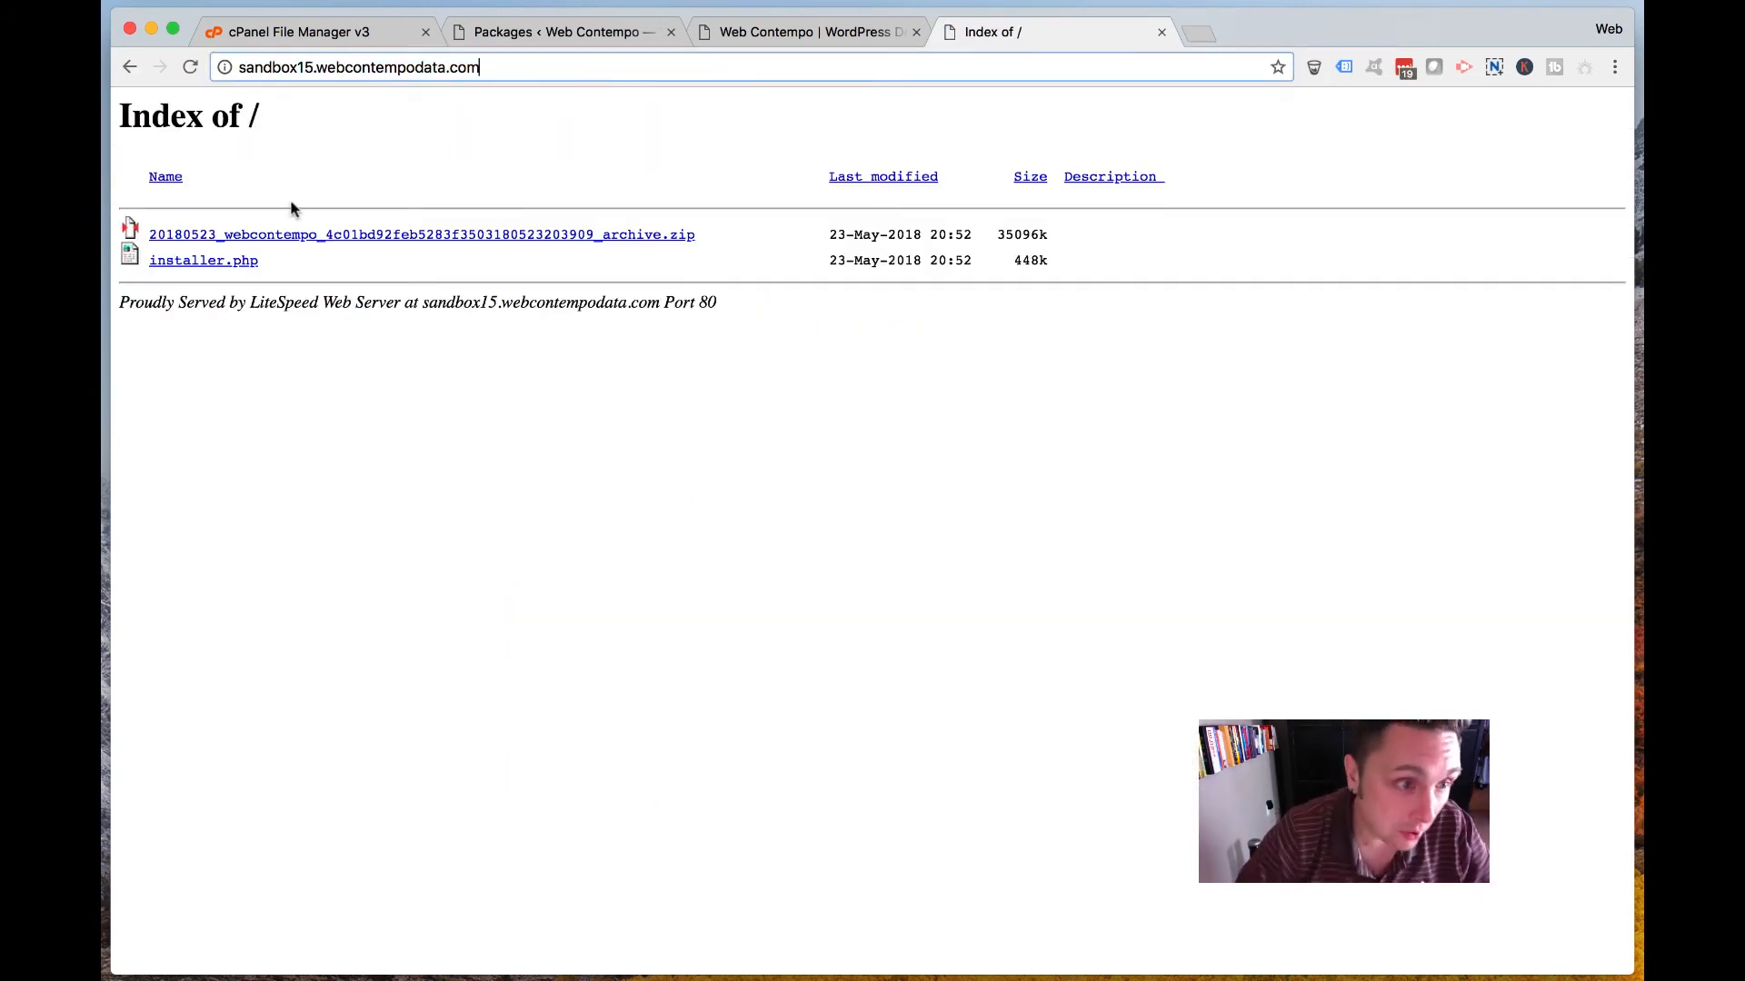
pyautogui.click(231, 261)
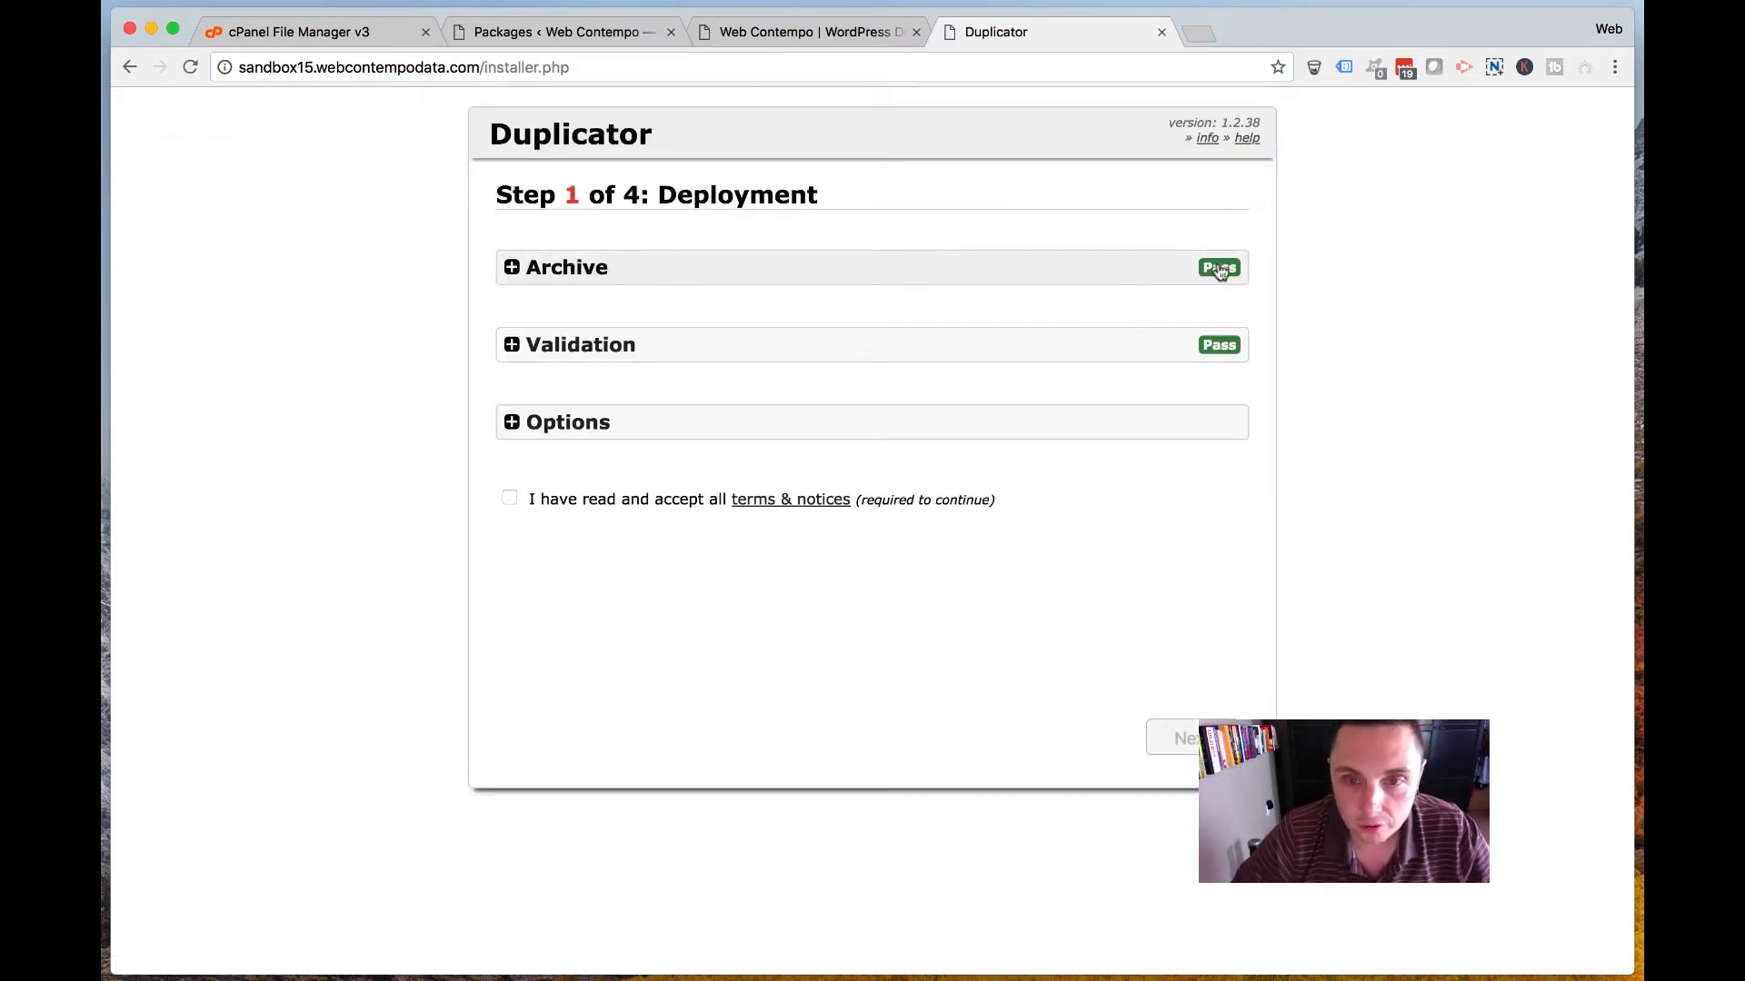
# Accept the Duplicator installer's terms and notices, check the Options and Validation sections, and start the deployment.
pyautogui.click(629, 506)
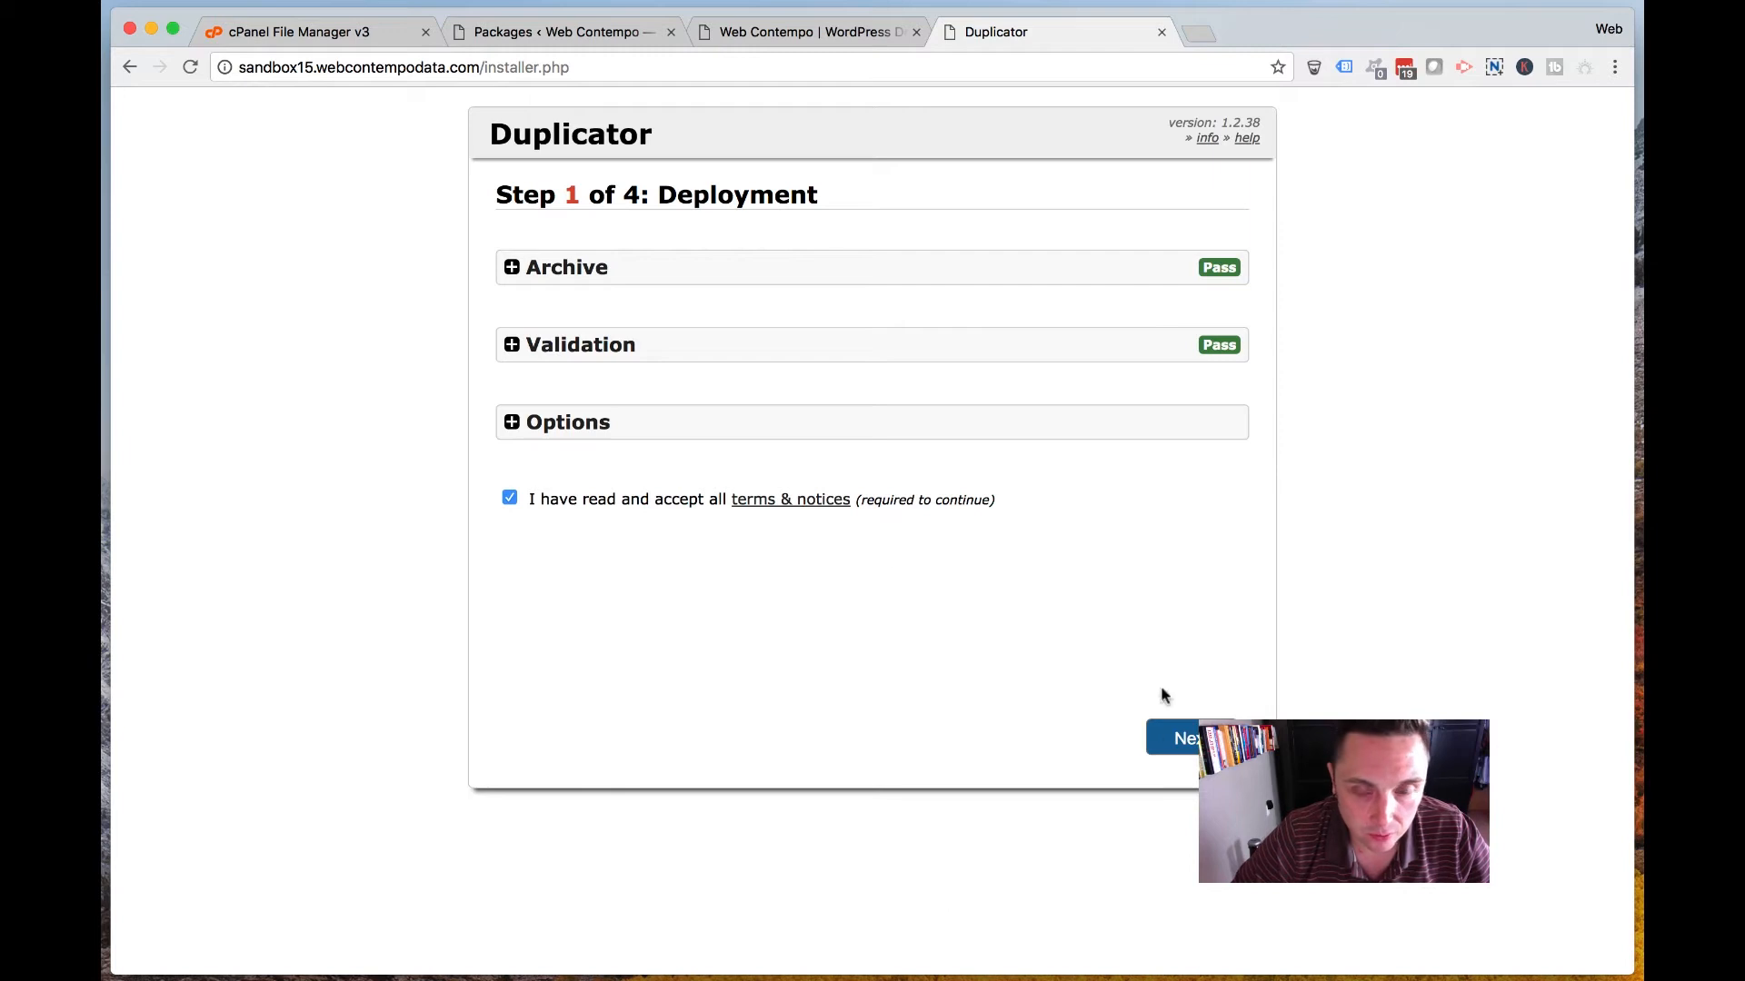
pyautogui.click(612, 425)
pyautogui.scroll(-2, 625, 488)
pyautogui.scroll(3, 625, 488)
pyautogui.click(573, 351)
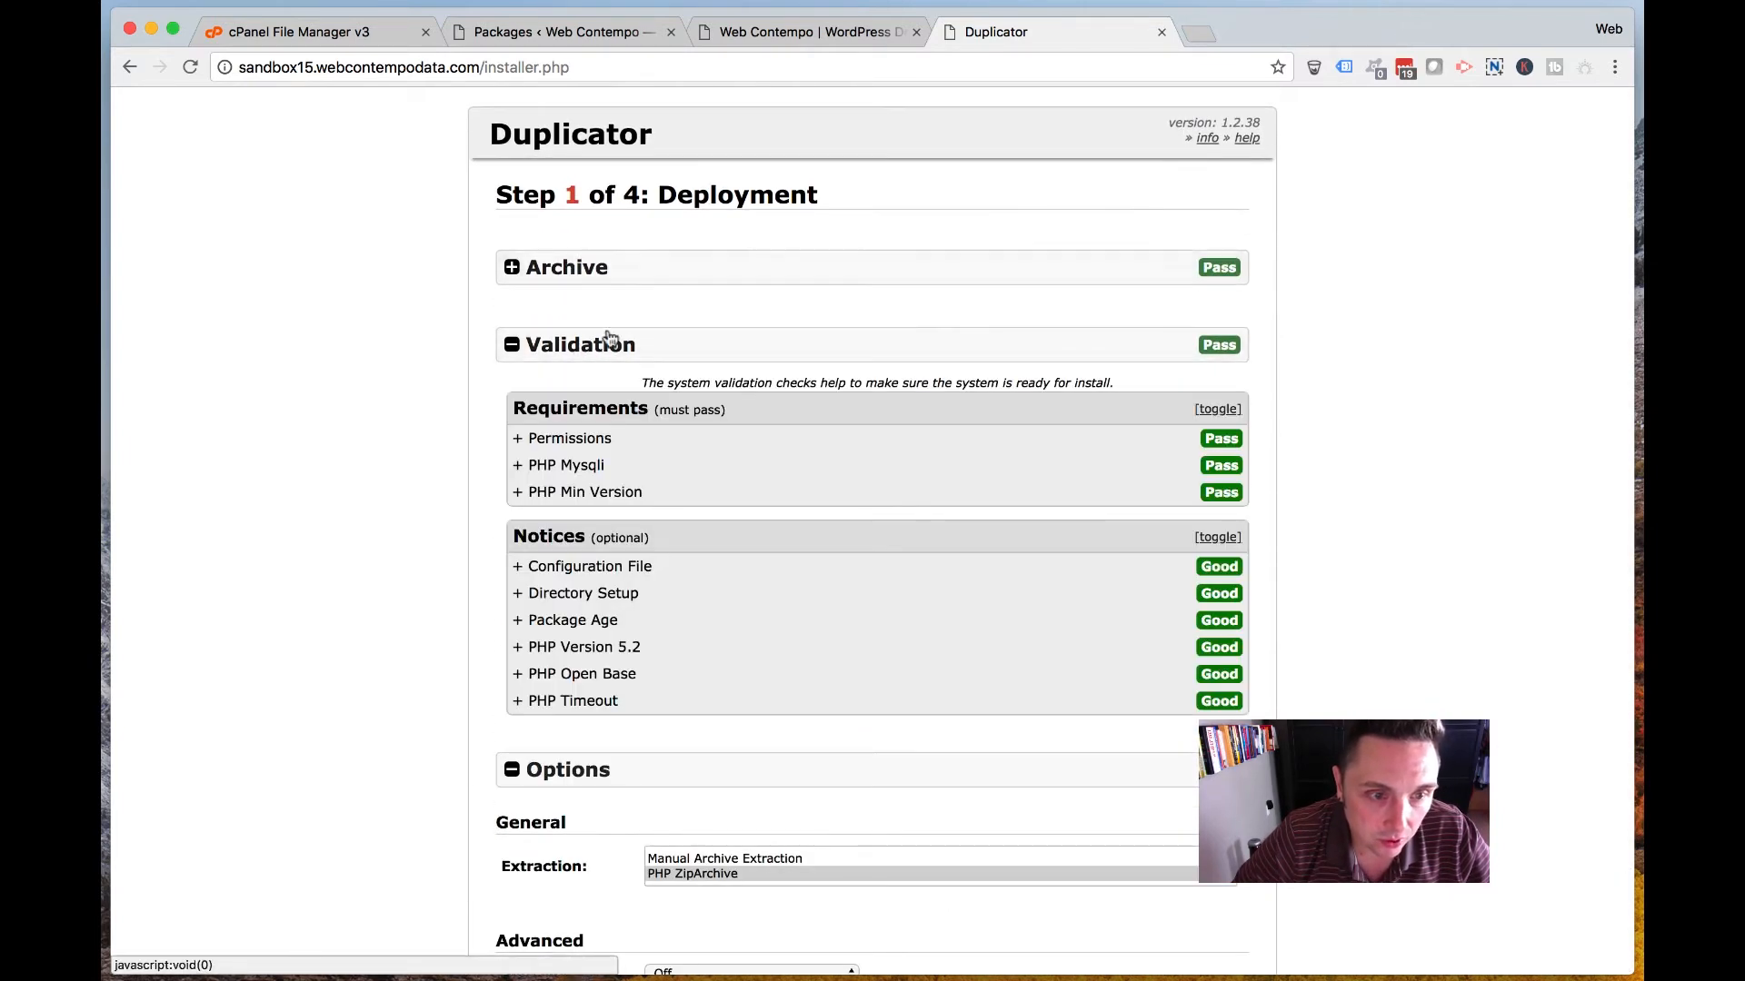
pyautogui.click(584, 277)
pyautogui.scroll(-10, 716, 548)
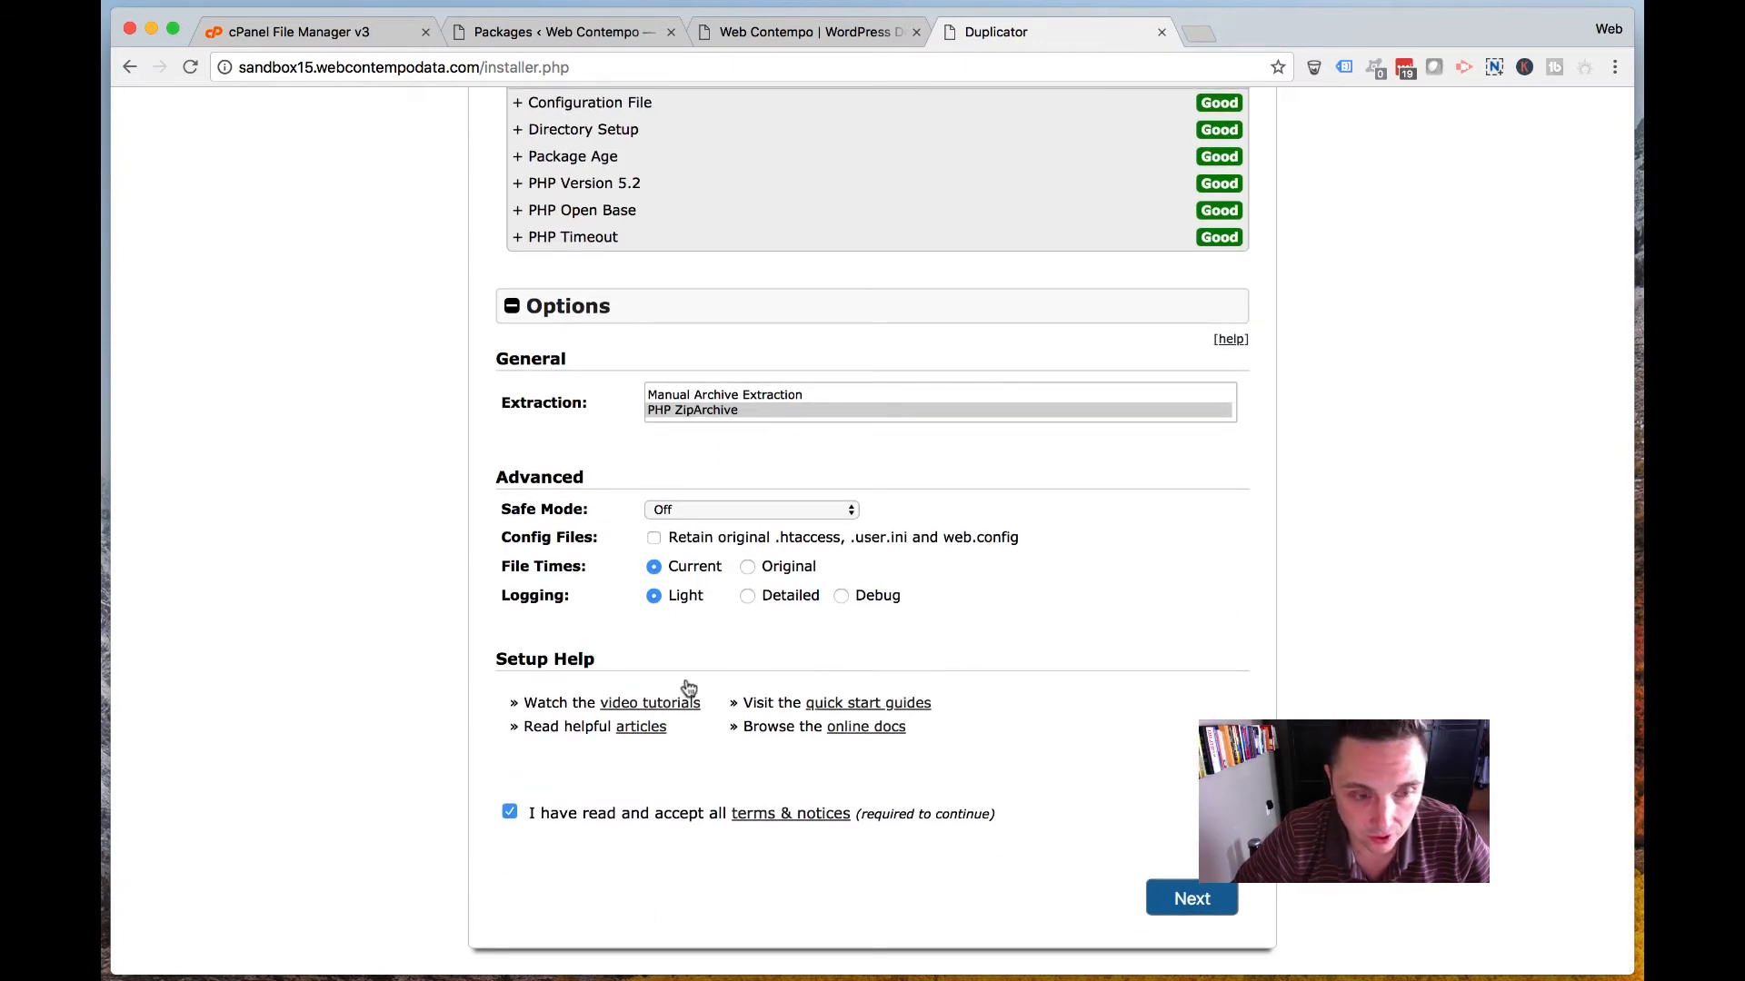
pyautogui.click(1190, 900)
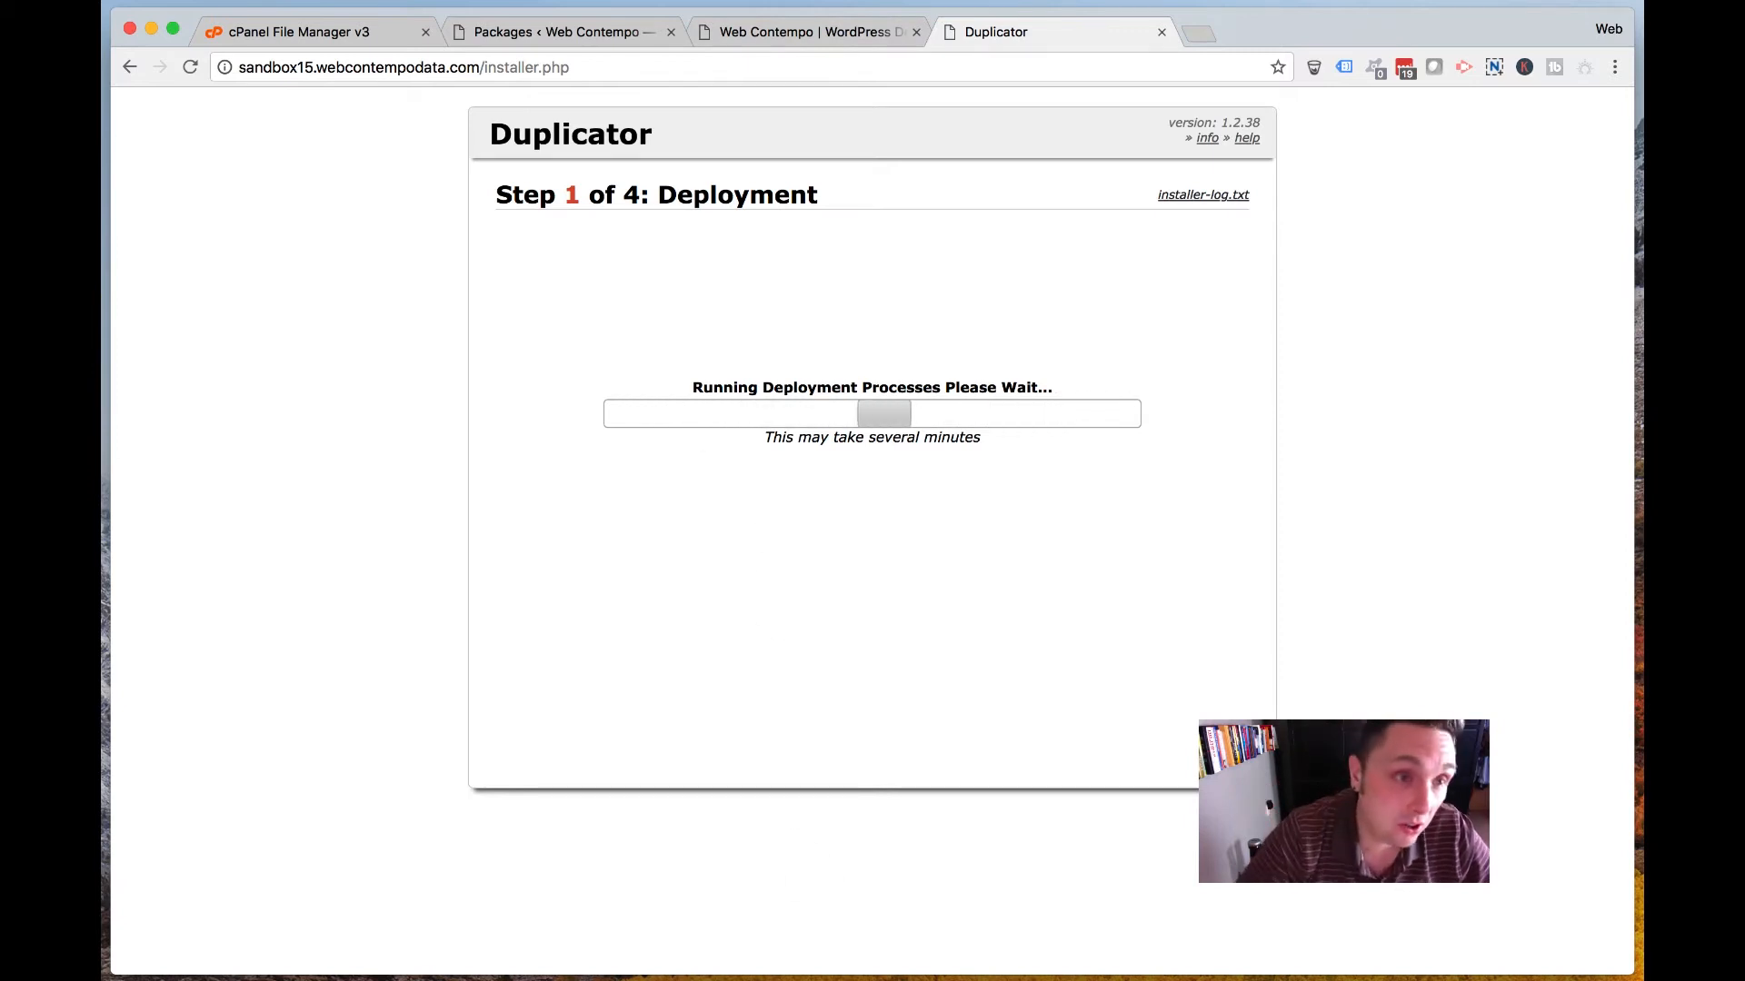
# Return to cPanel's home page from File Manager and open the MySQL Database Wizard.
pyautogui.click(300, 31)
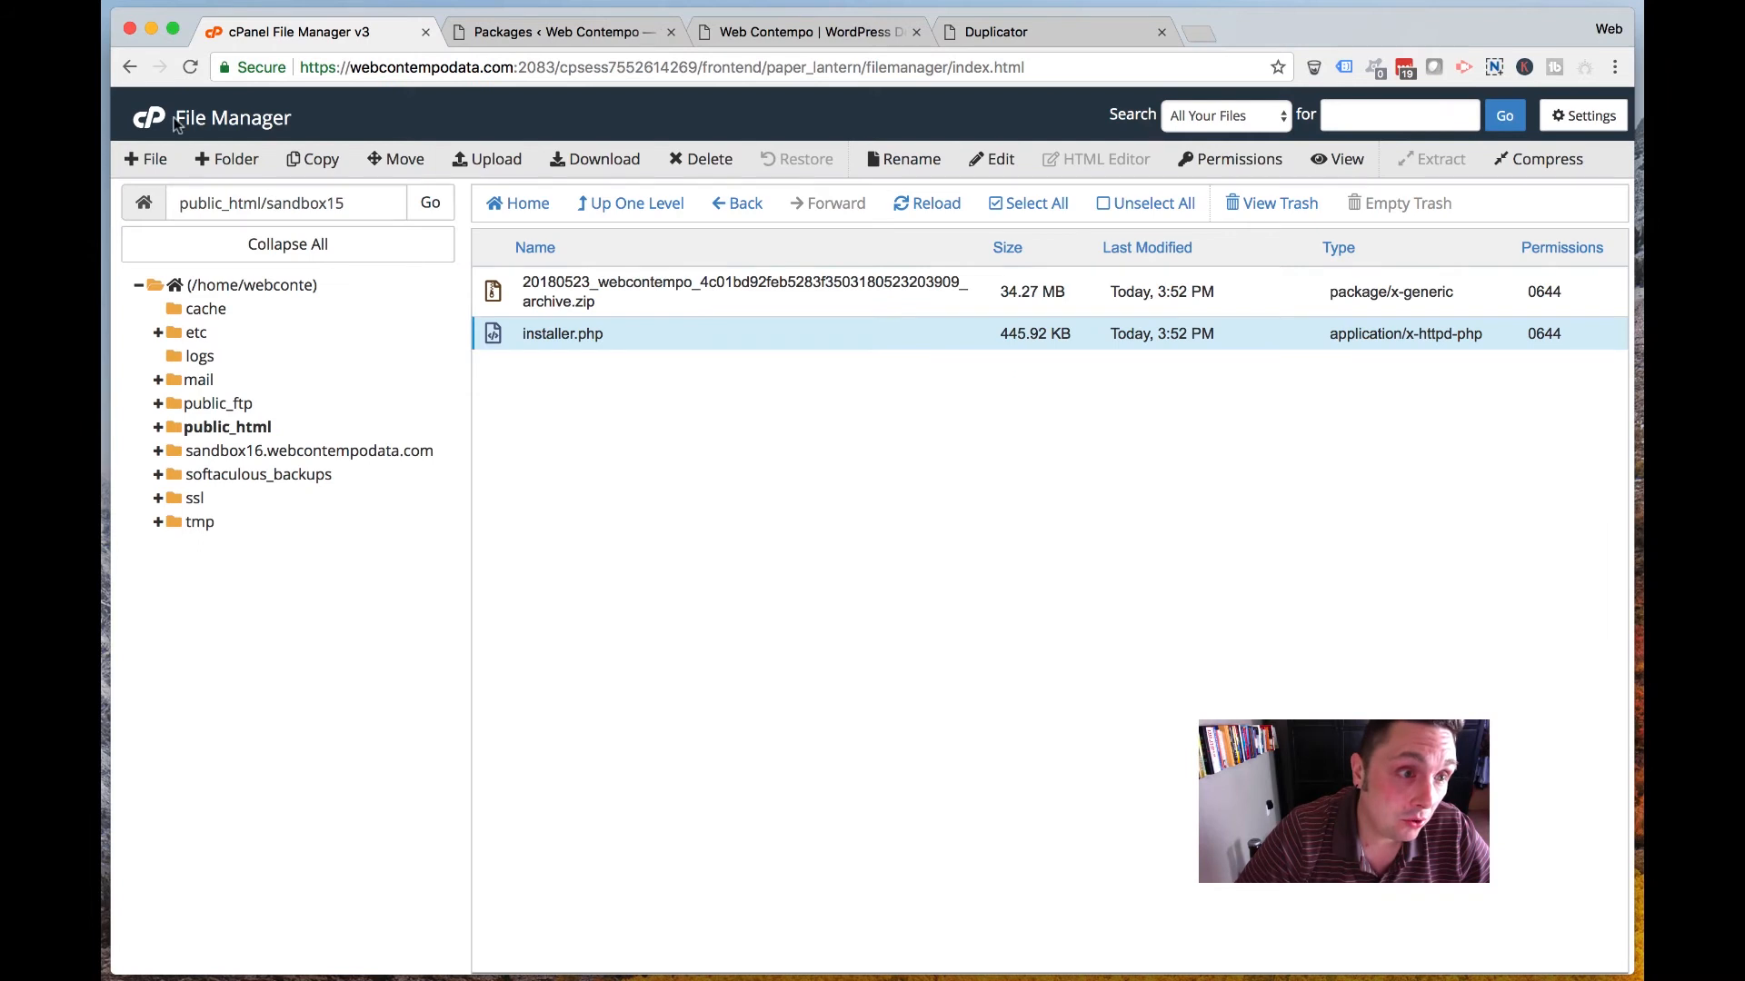
pyautogui.click(138, 121)
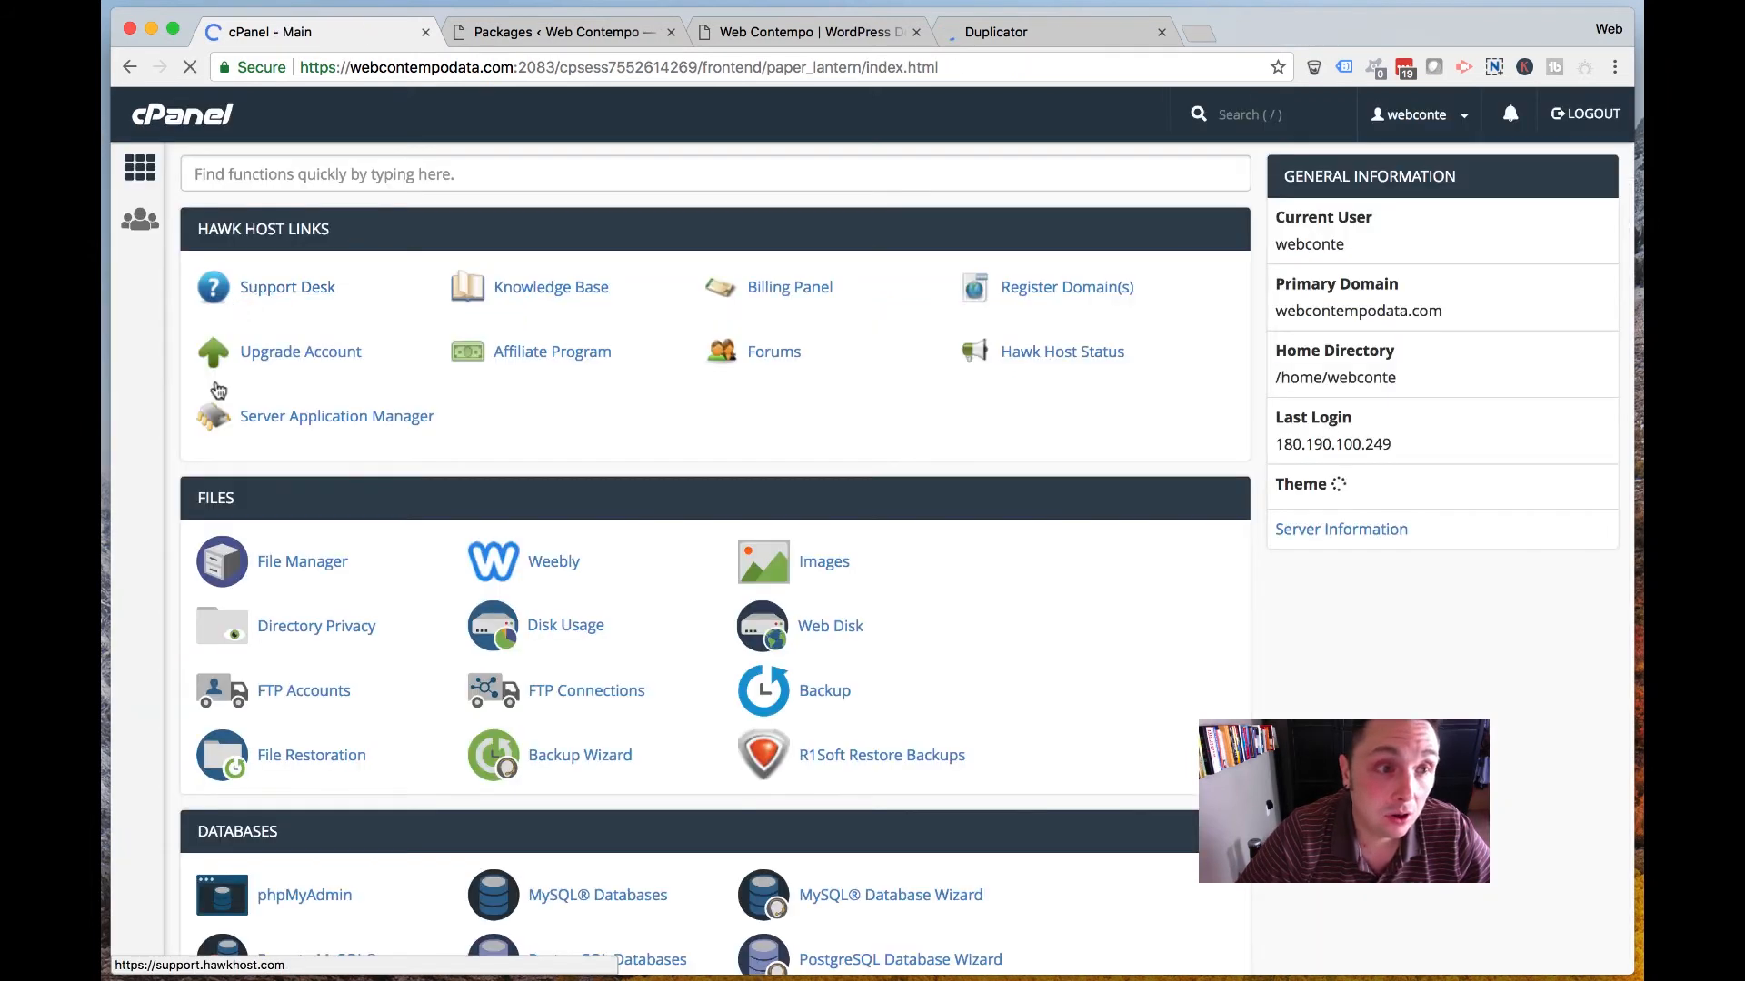
pyautogui.scroll(-5, 641, 546)
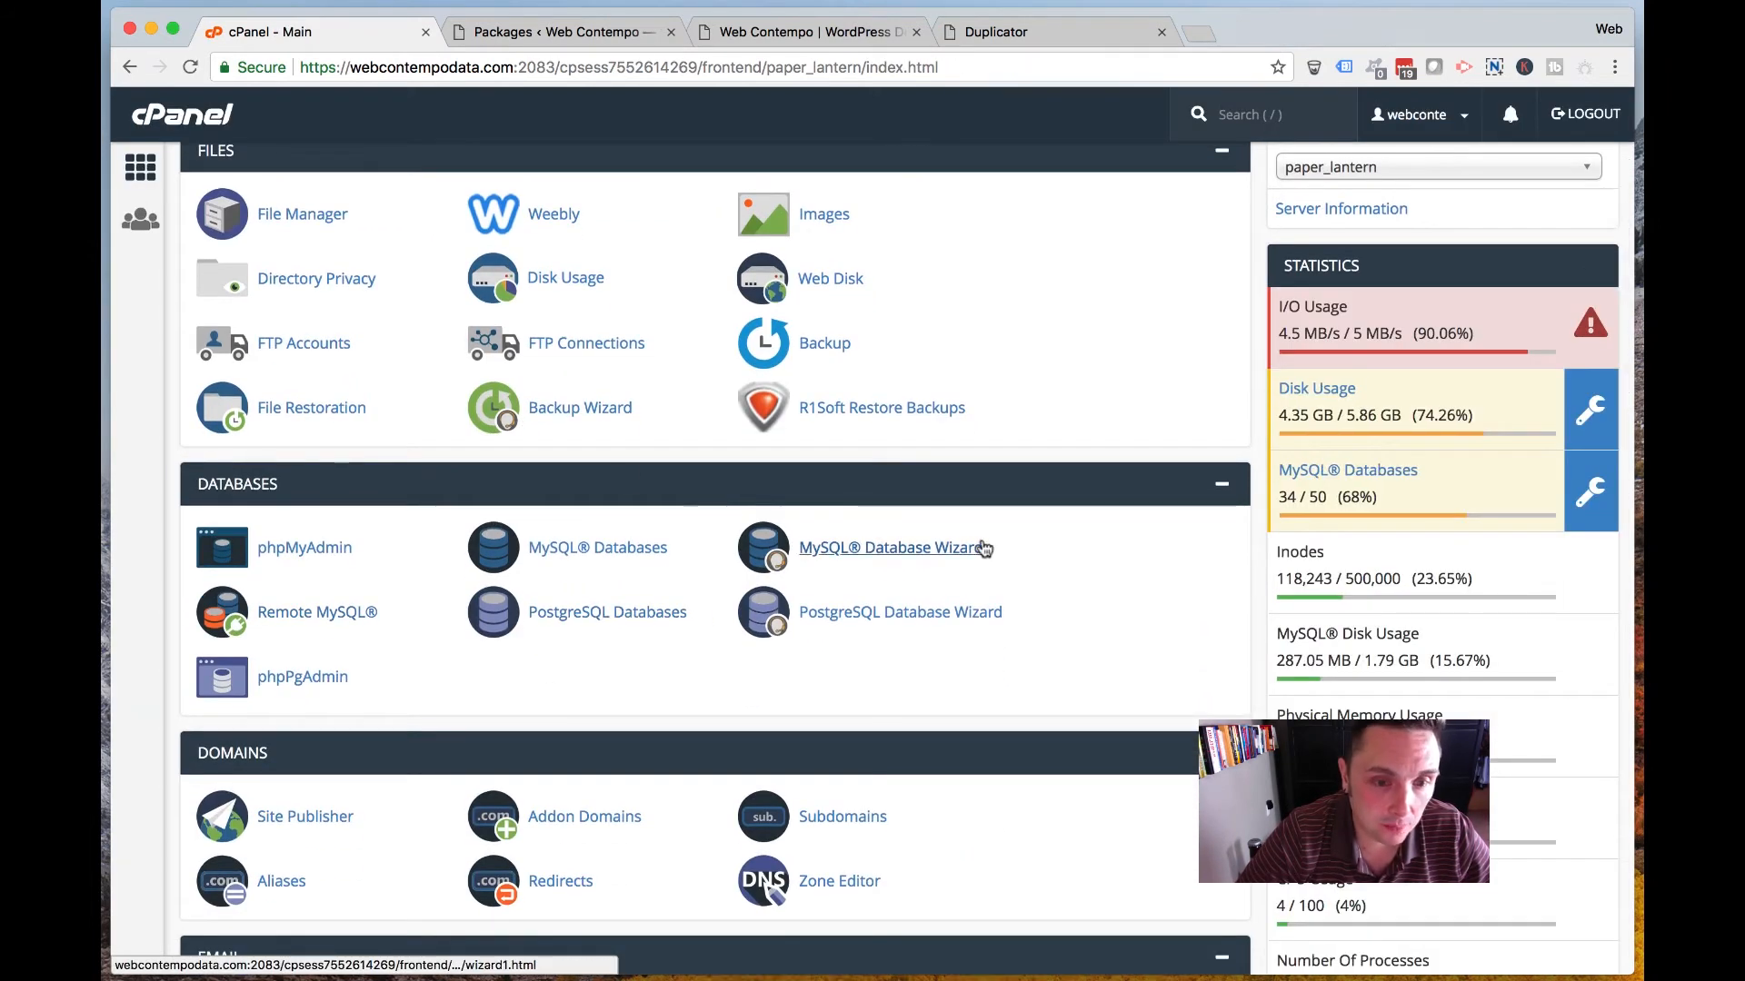
pyautogui.click(888, 550)
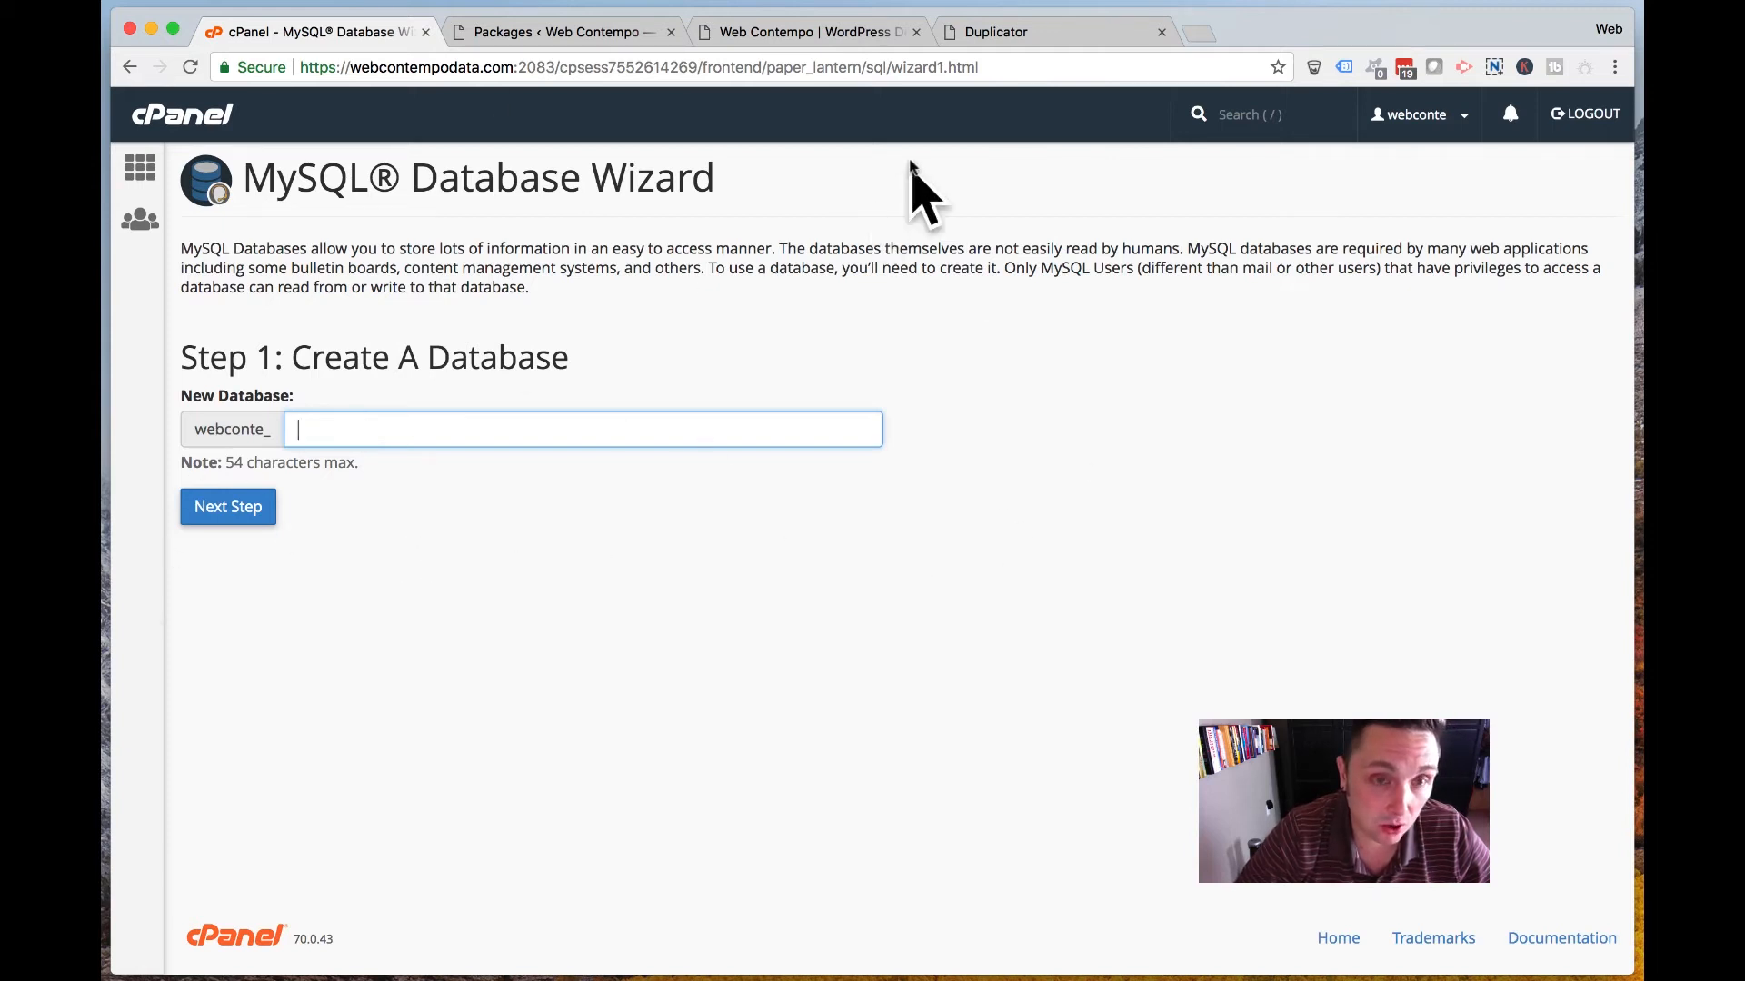
# Return to the Duplicator installer and check the database Action choices, keeping Connect and Remove All Data.
pyautogui.click(647, 32)
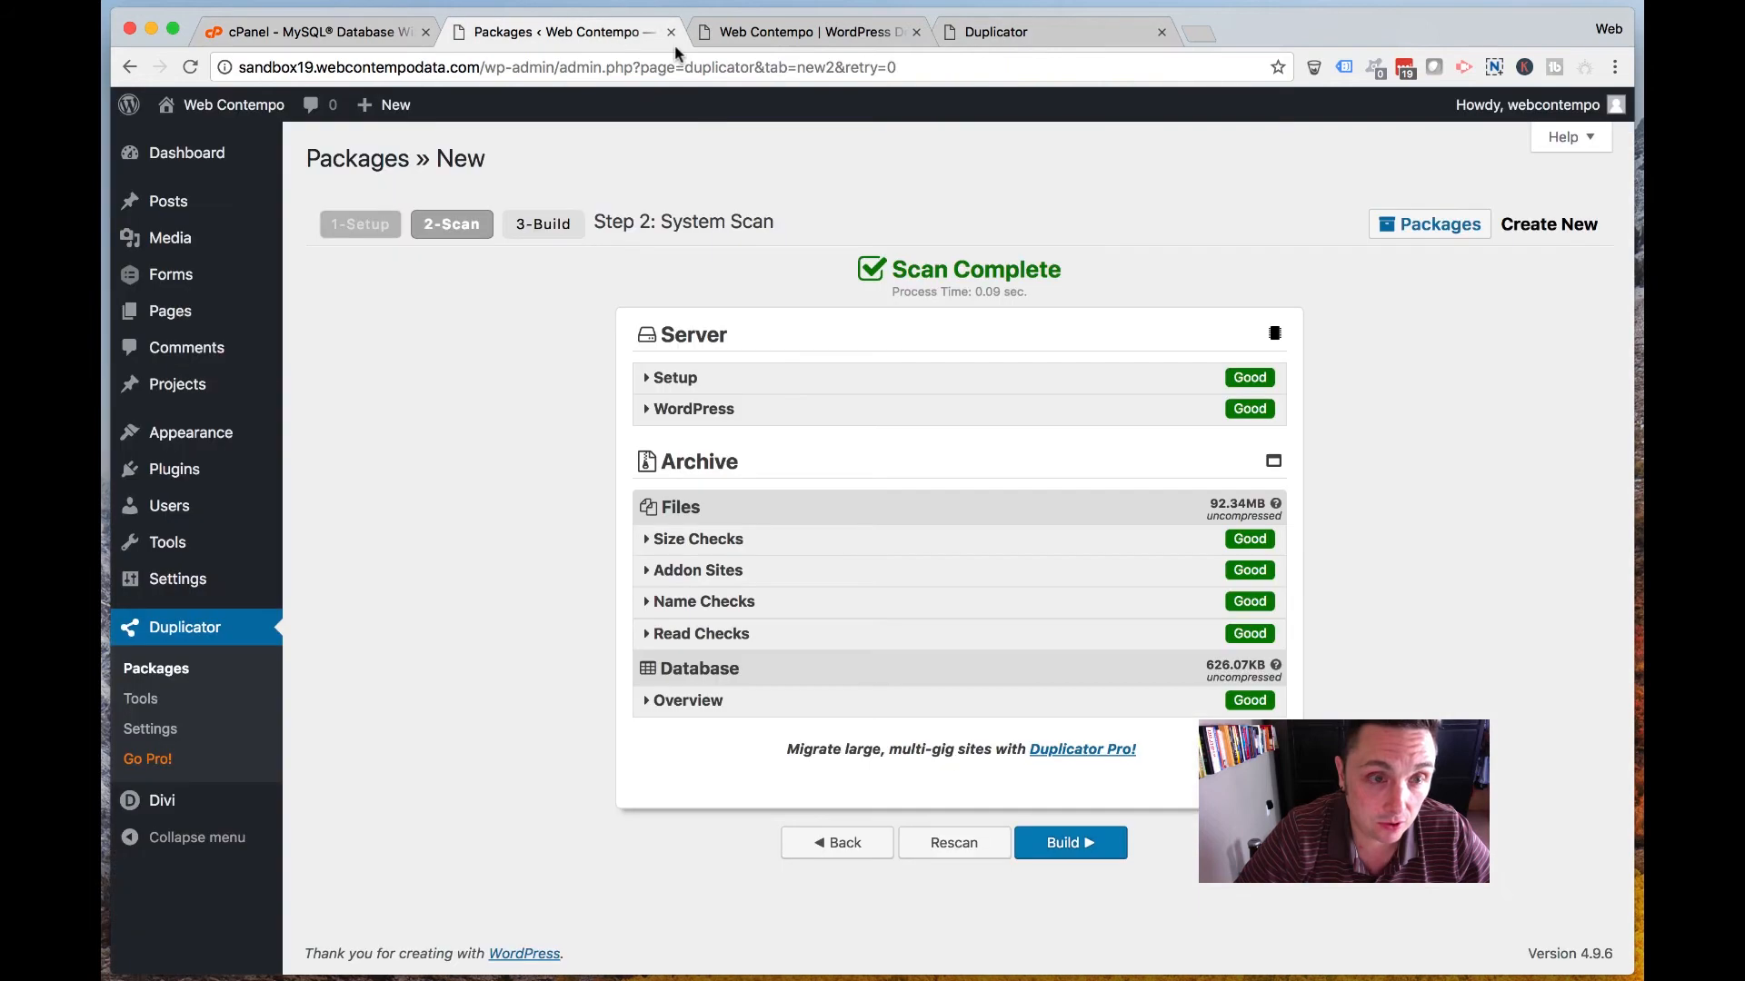
pyautogui.click(765, 34)
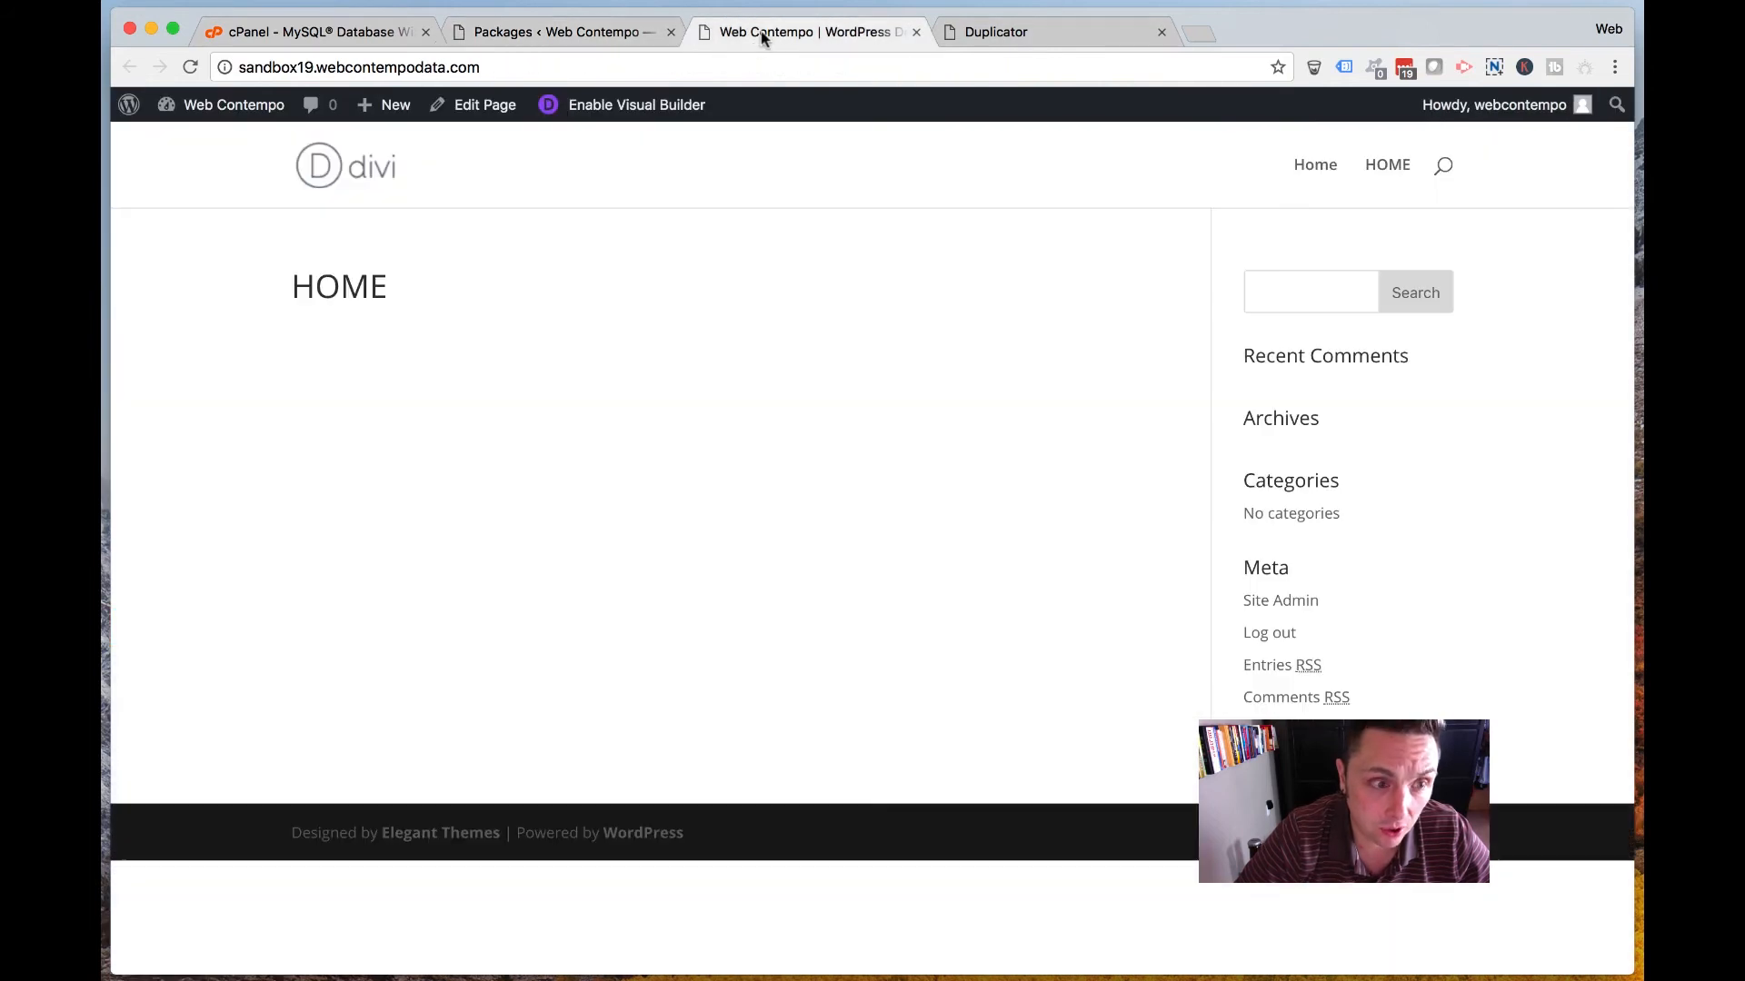
pyautogui.click(966, 33)
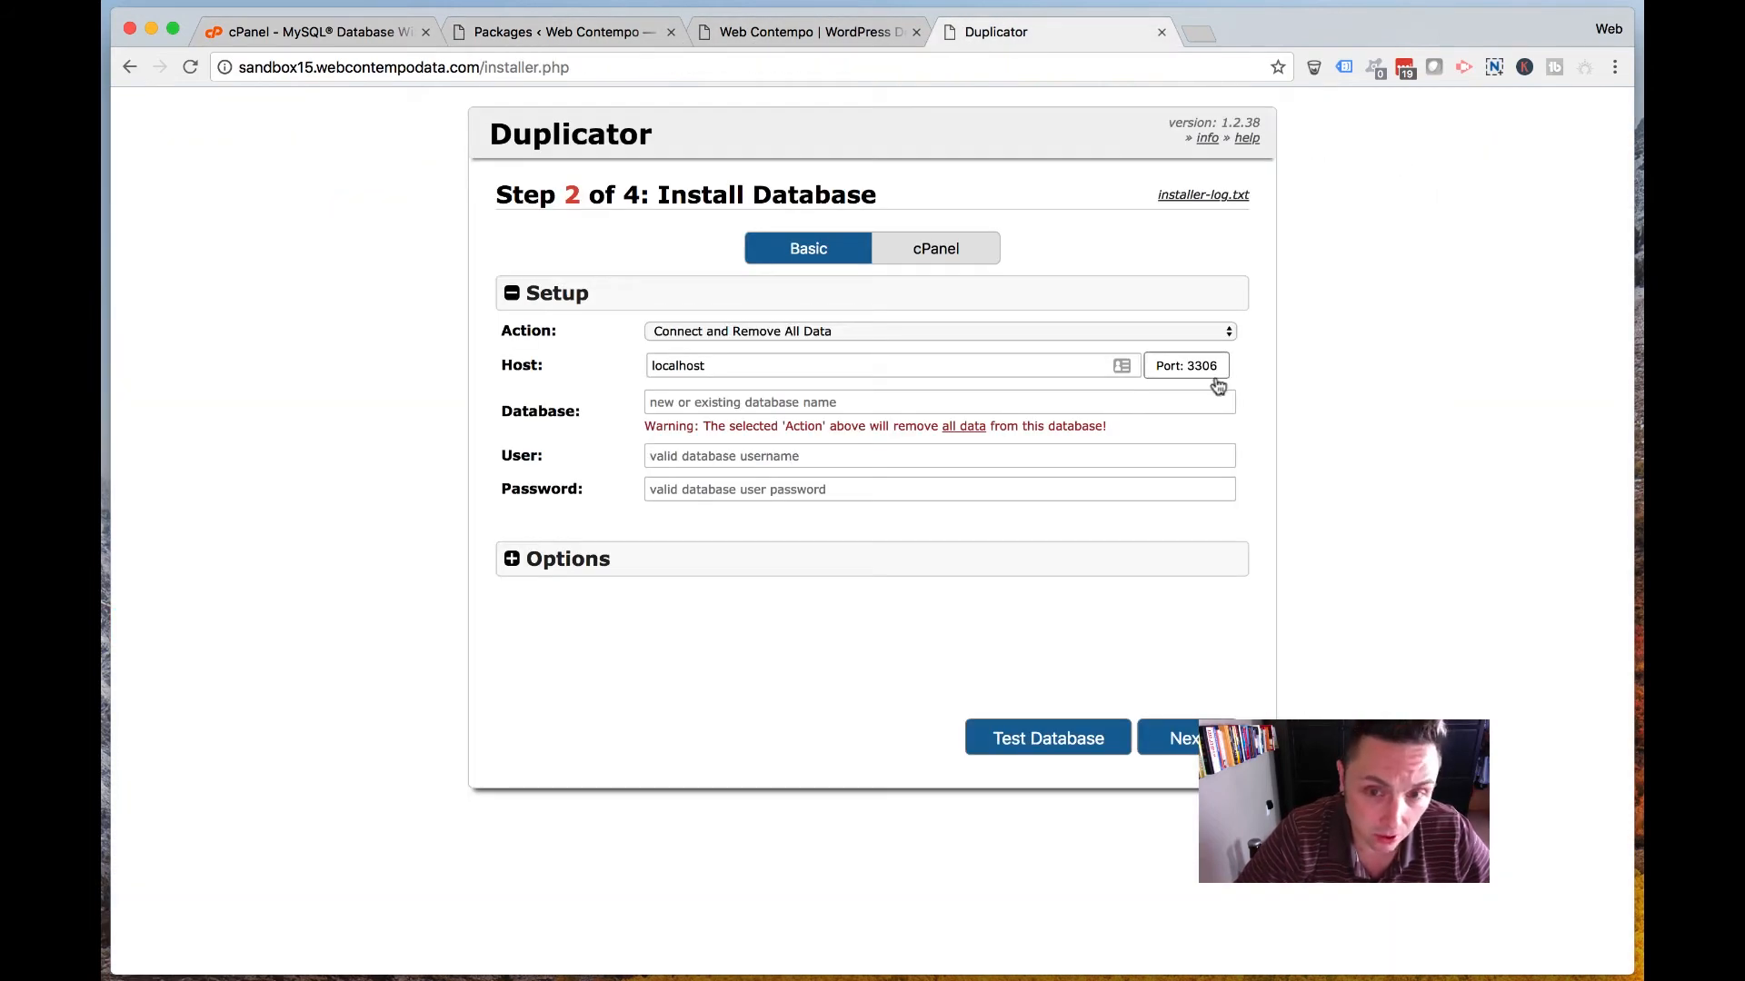
pyautogui.click(845, 334)
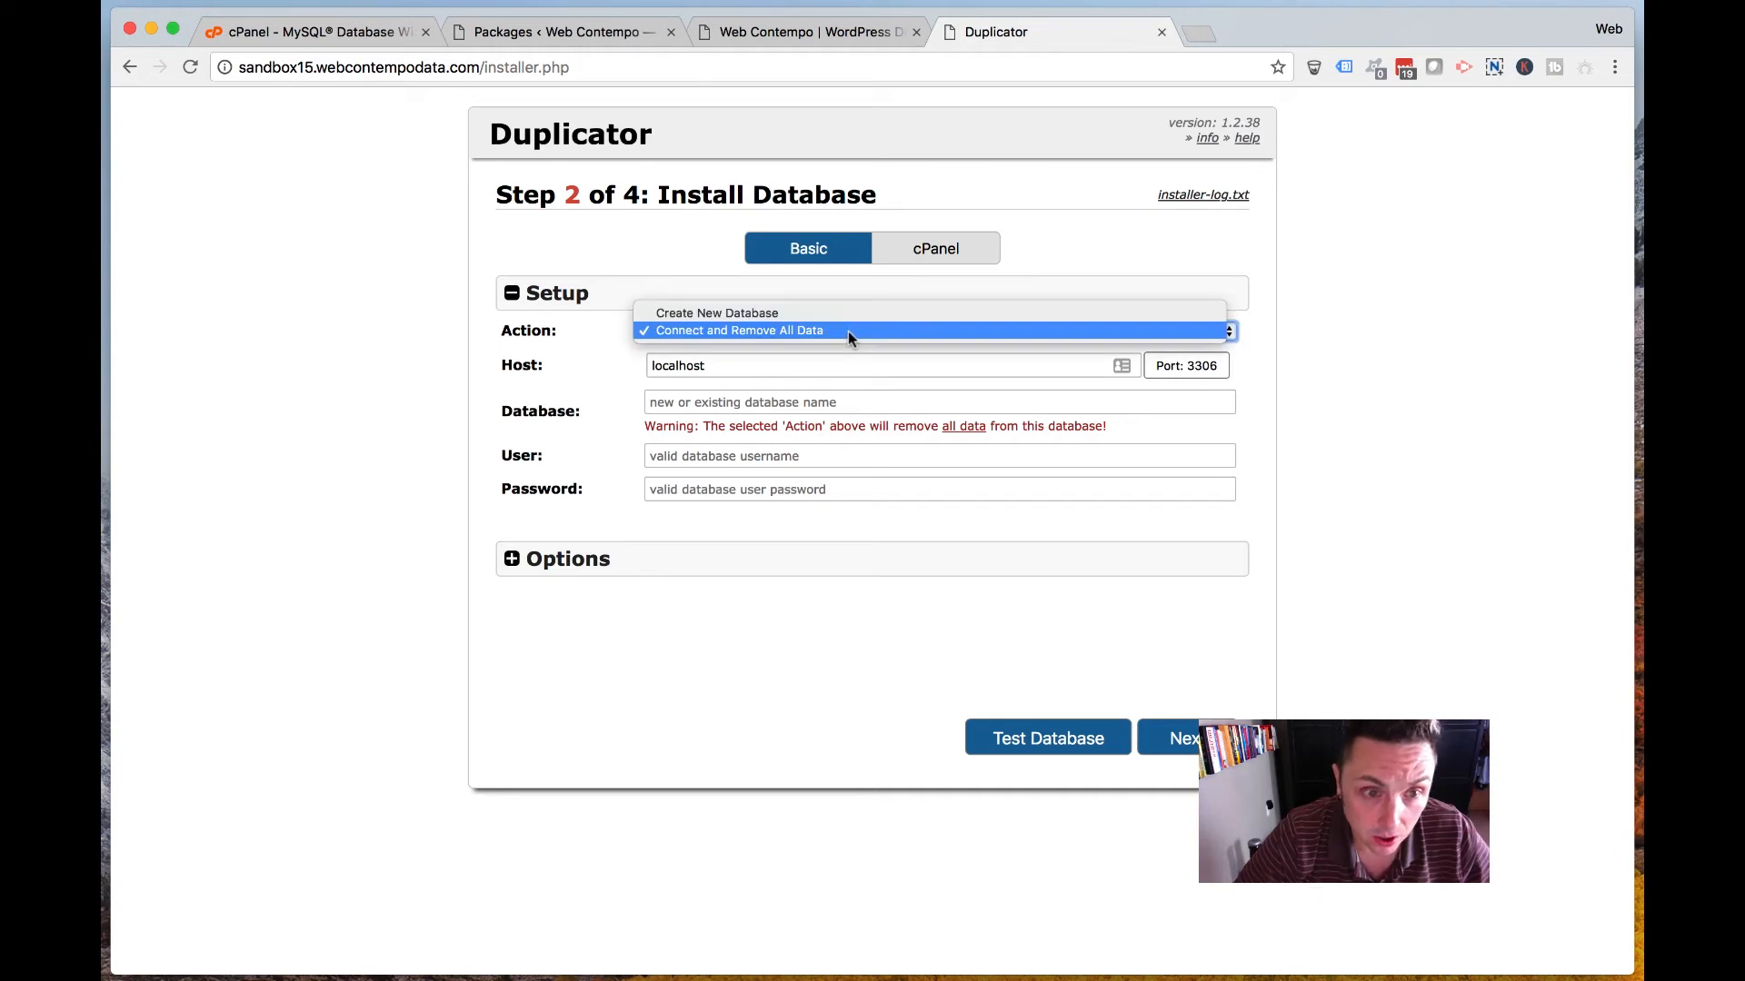
pyautogui.click(565, 353)
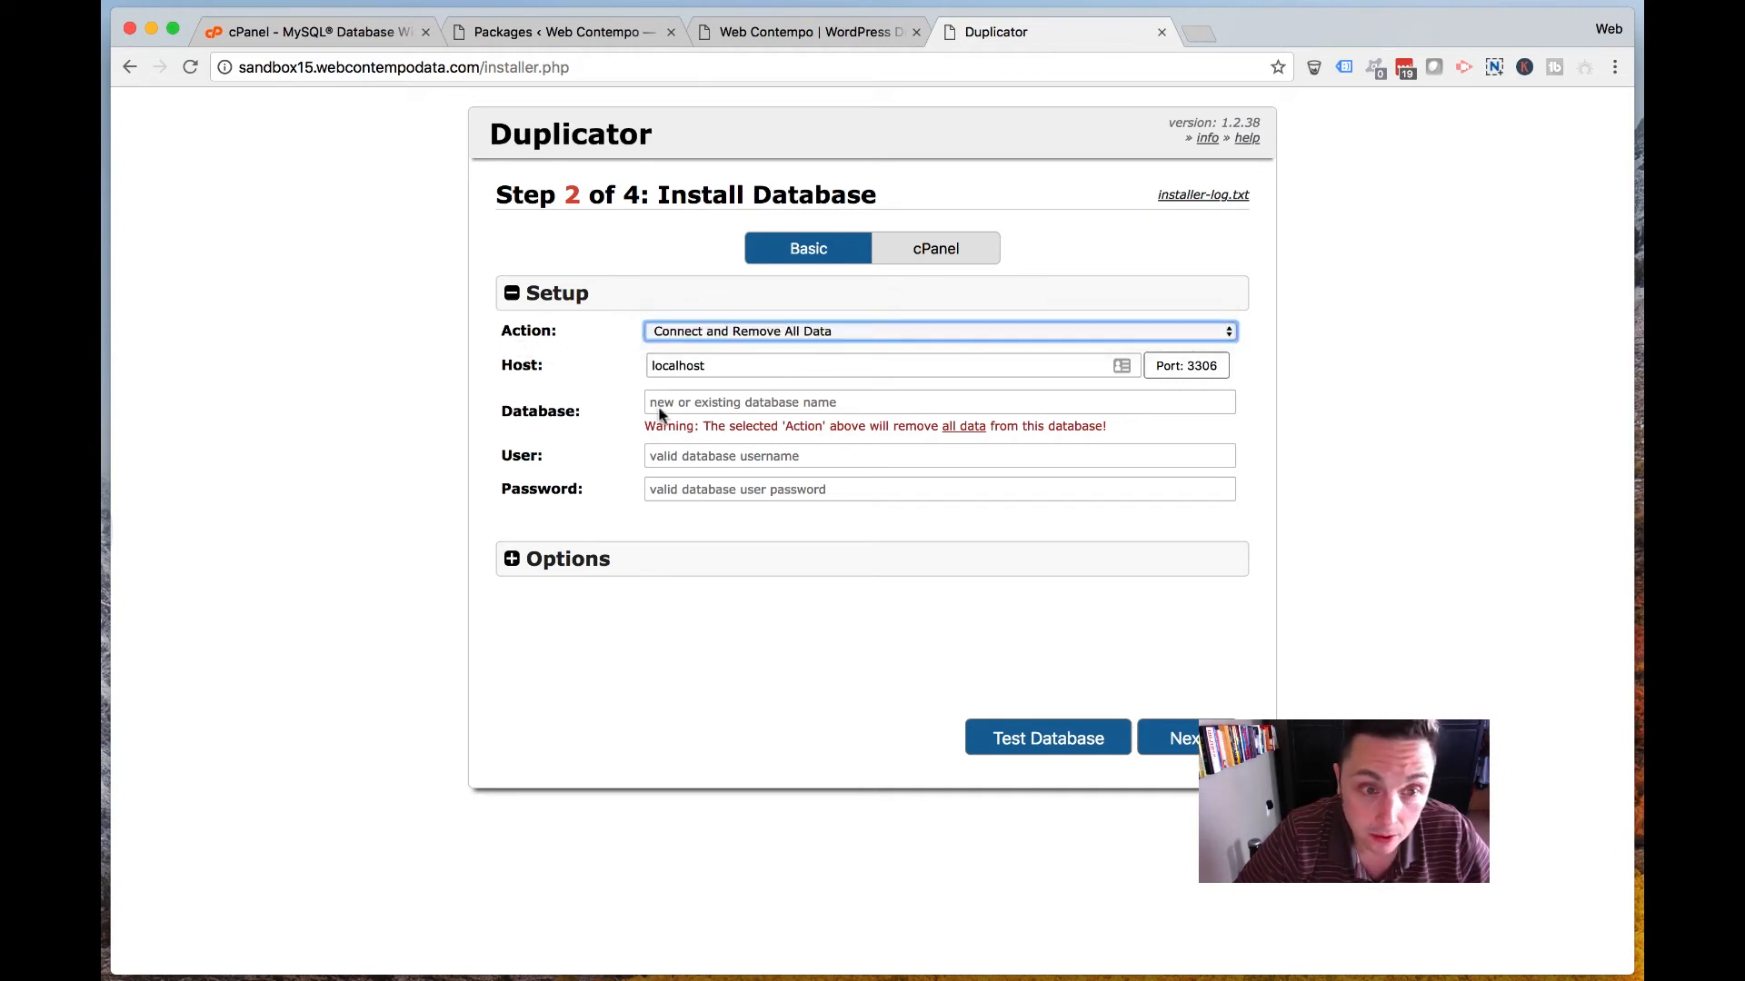
# Enter webconte_duplicator2 as both the database name and the database user in the installer's Setup section.
pyautogui.click(690, 398)
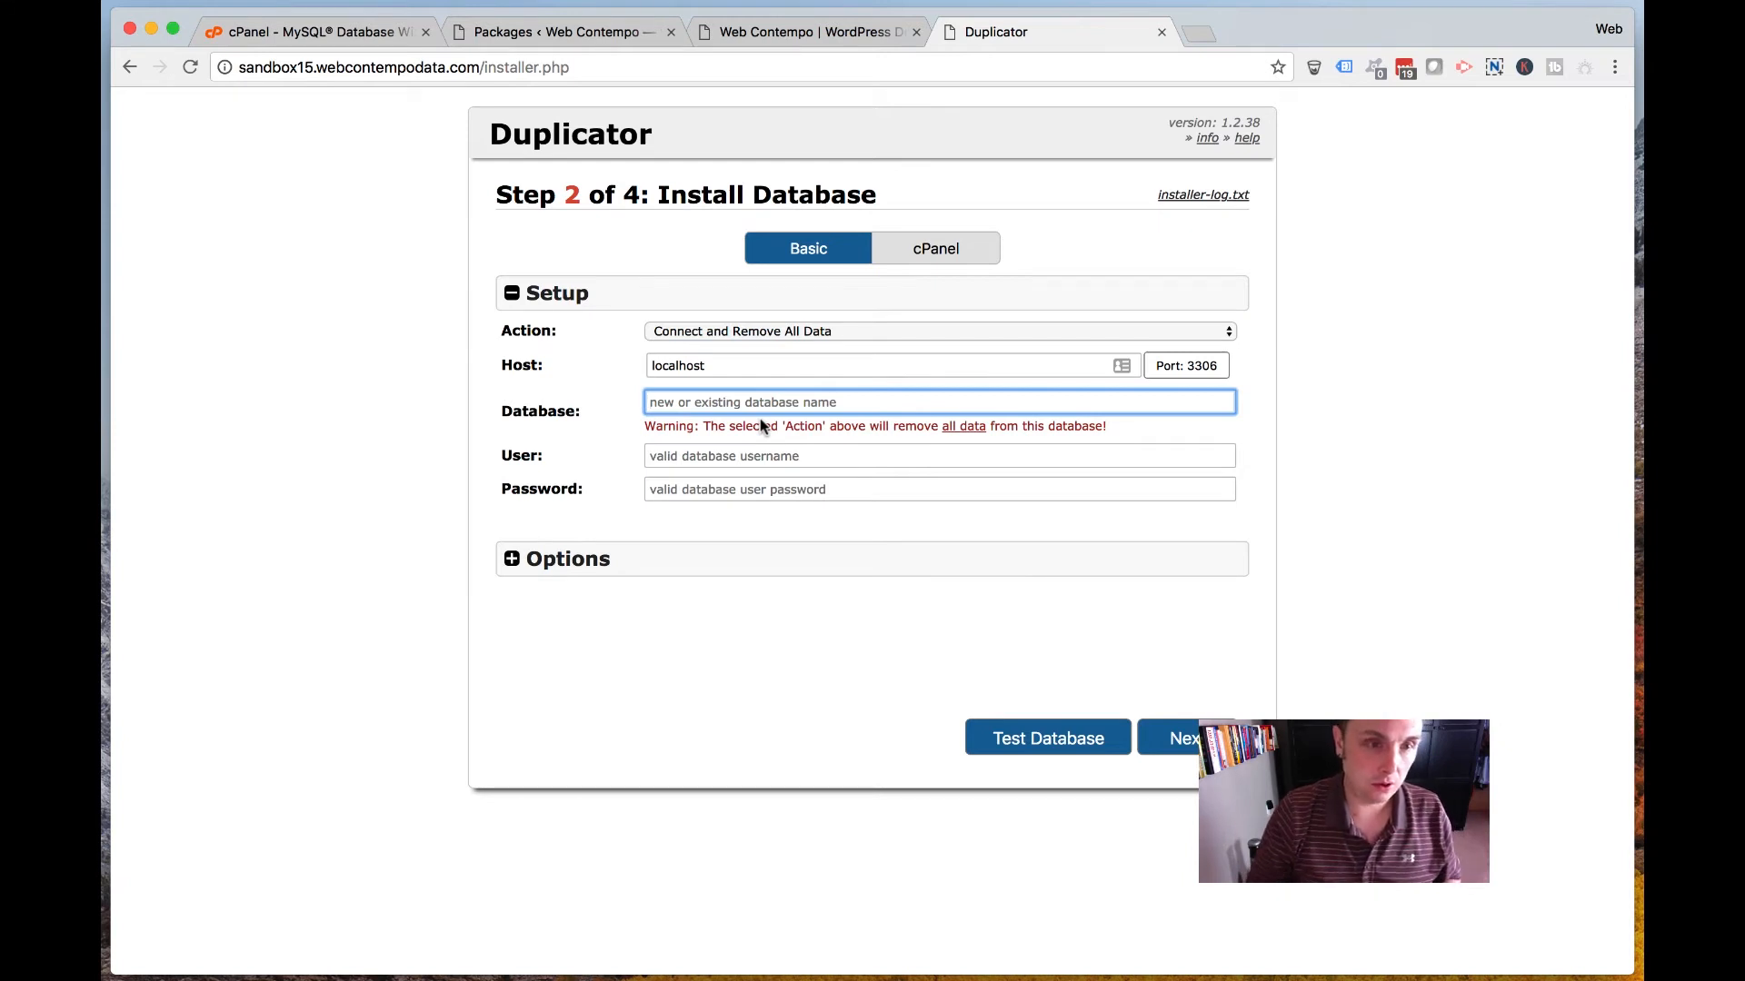
pyautogui.write('webcontem')
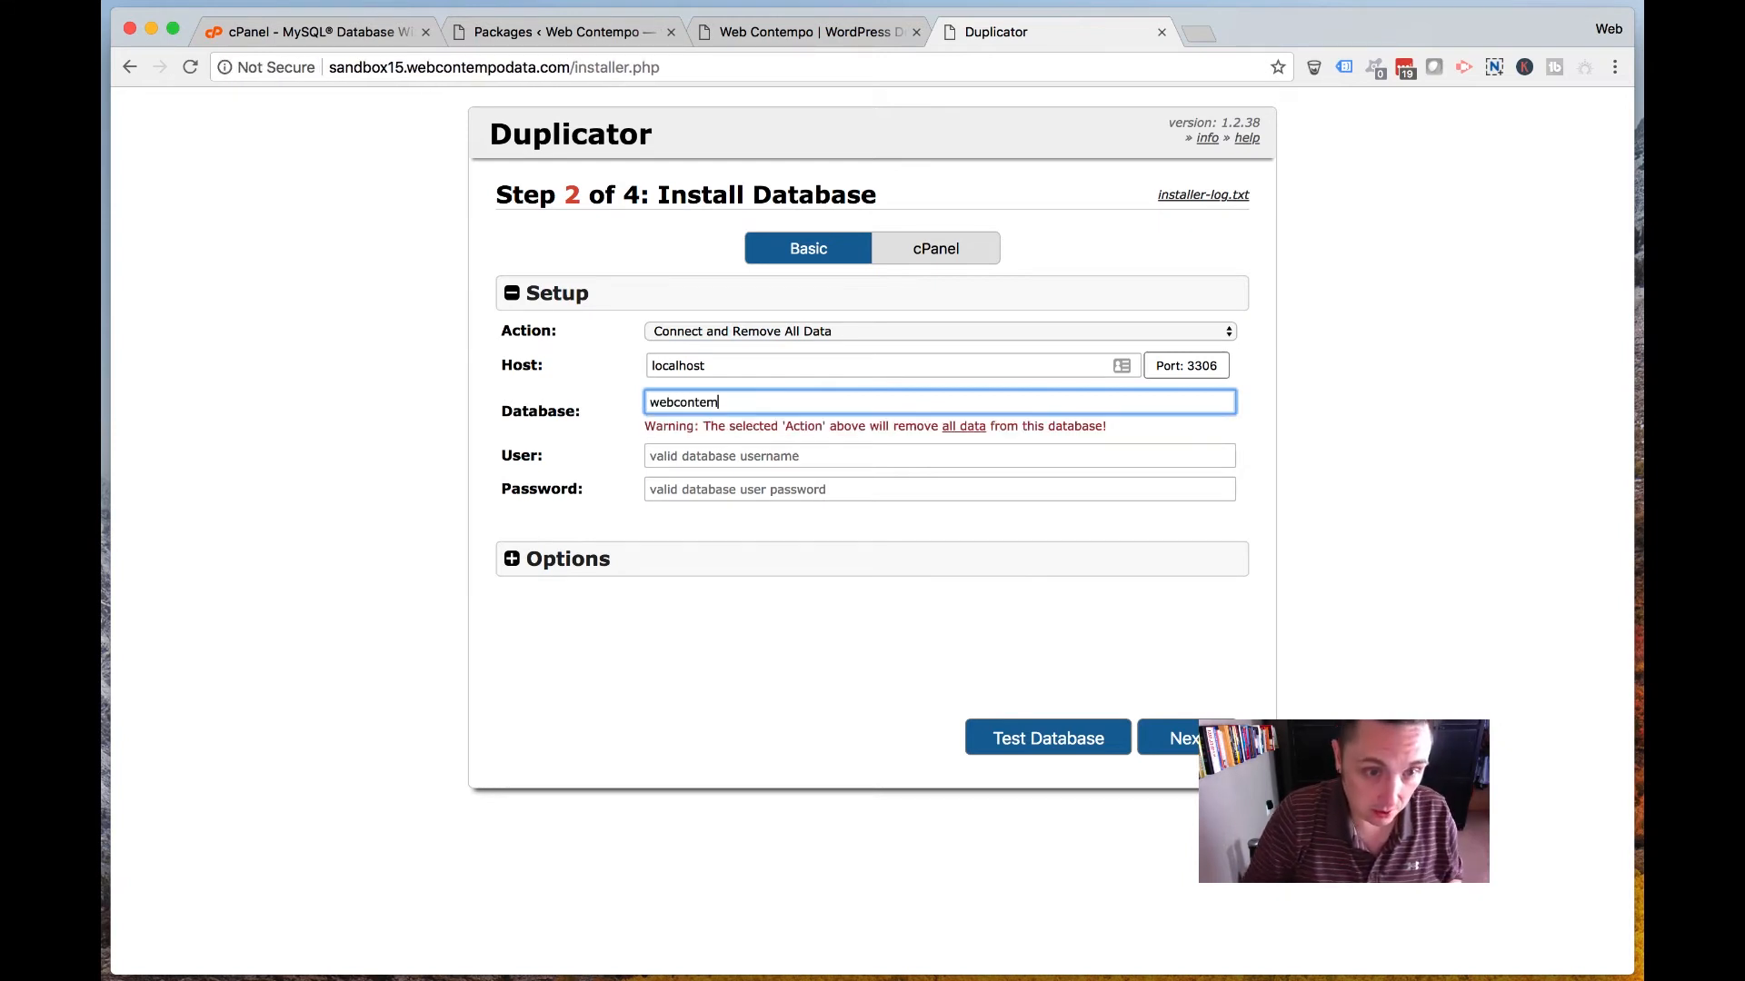
pyautogui.press('BackSpace')
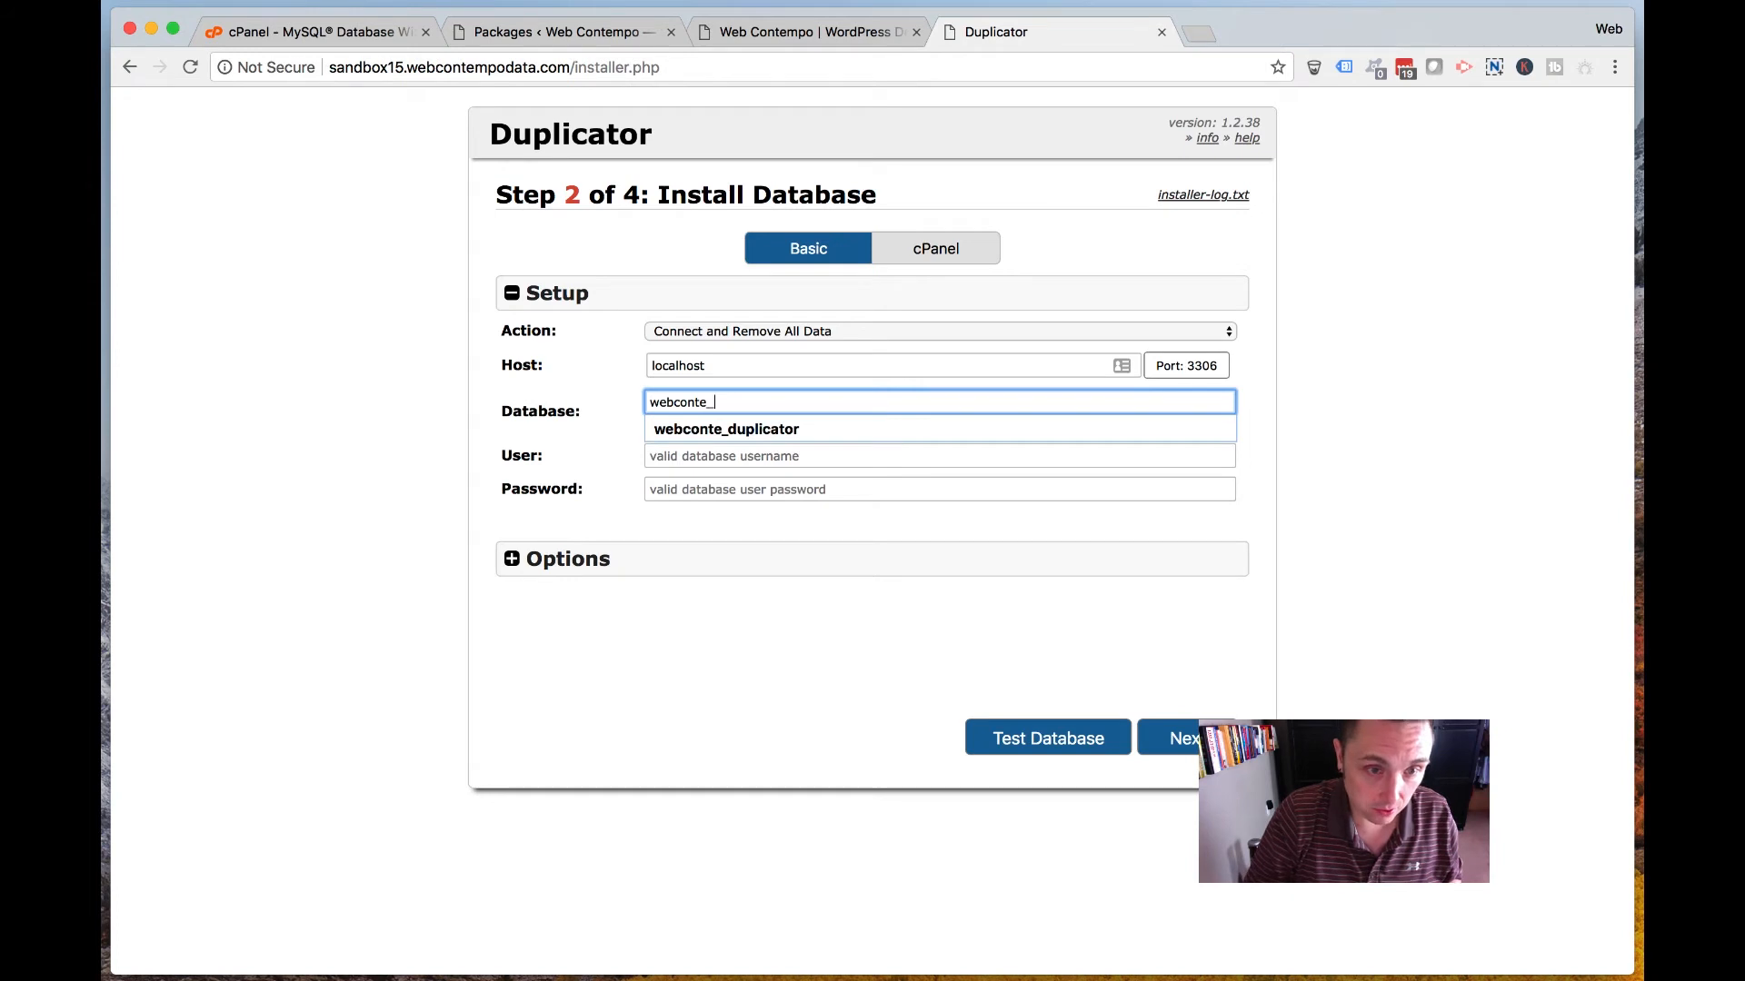
pyautogui.write('_duplicator')
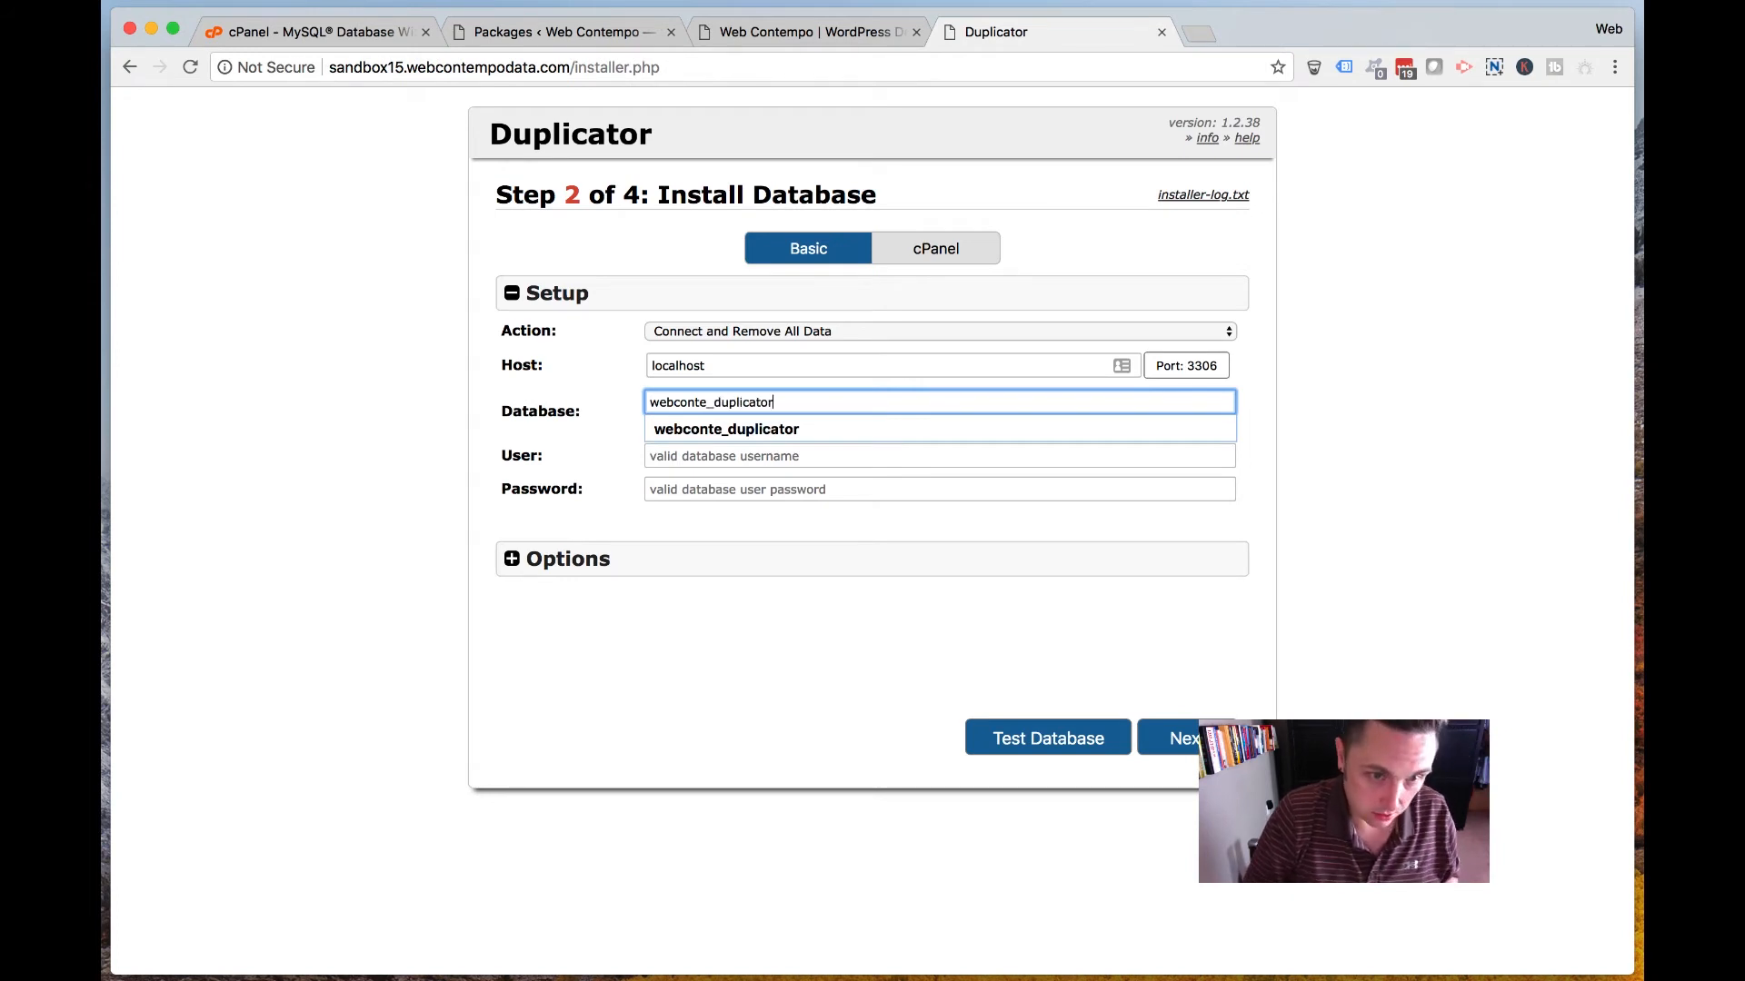
pyautogui.write('2')
pyautogui.click(753, 455)
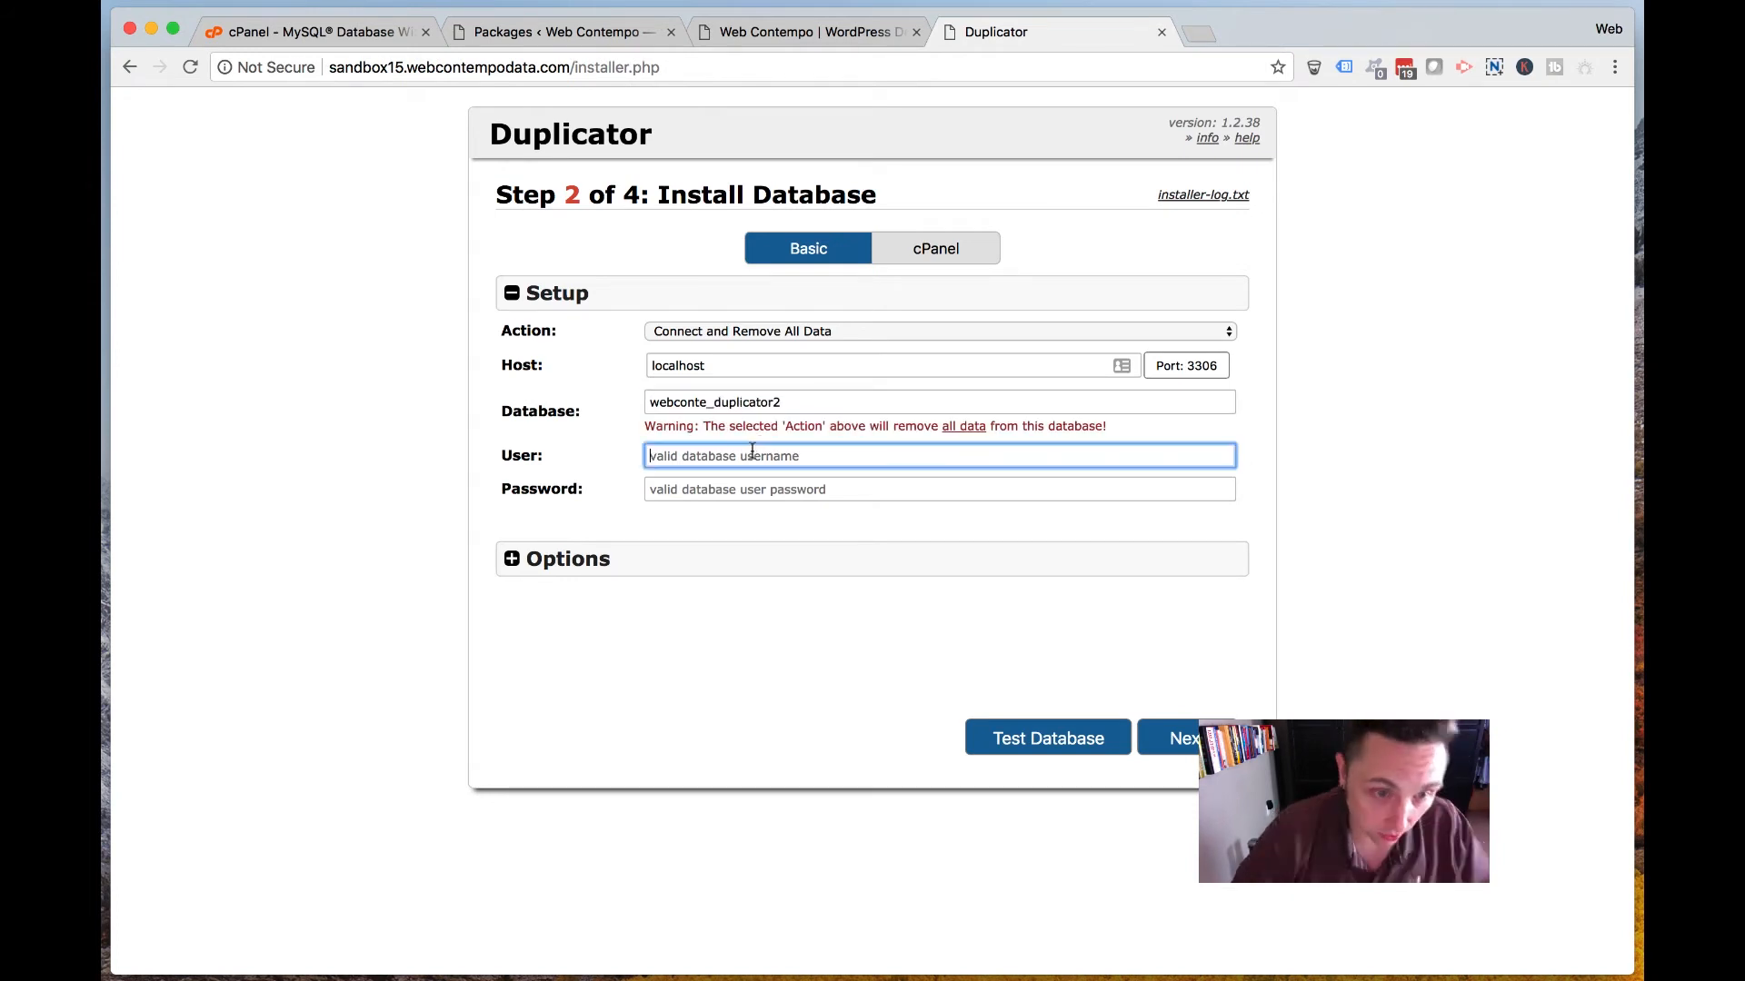
pyautogui.write('webconte_d')
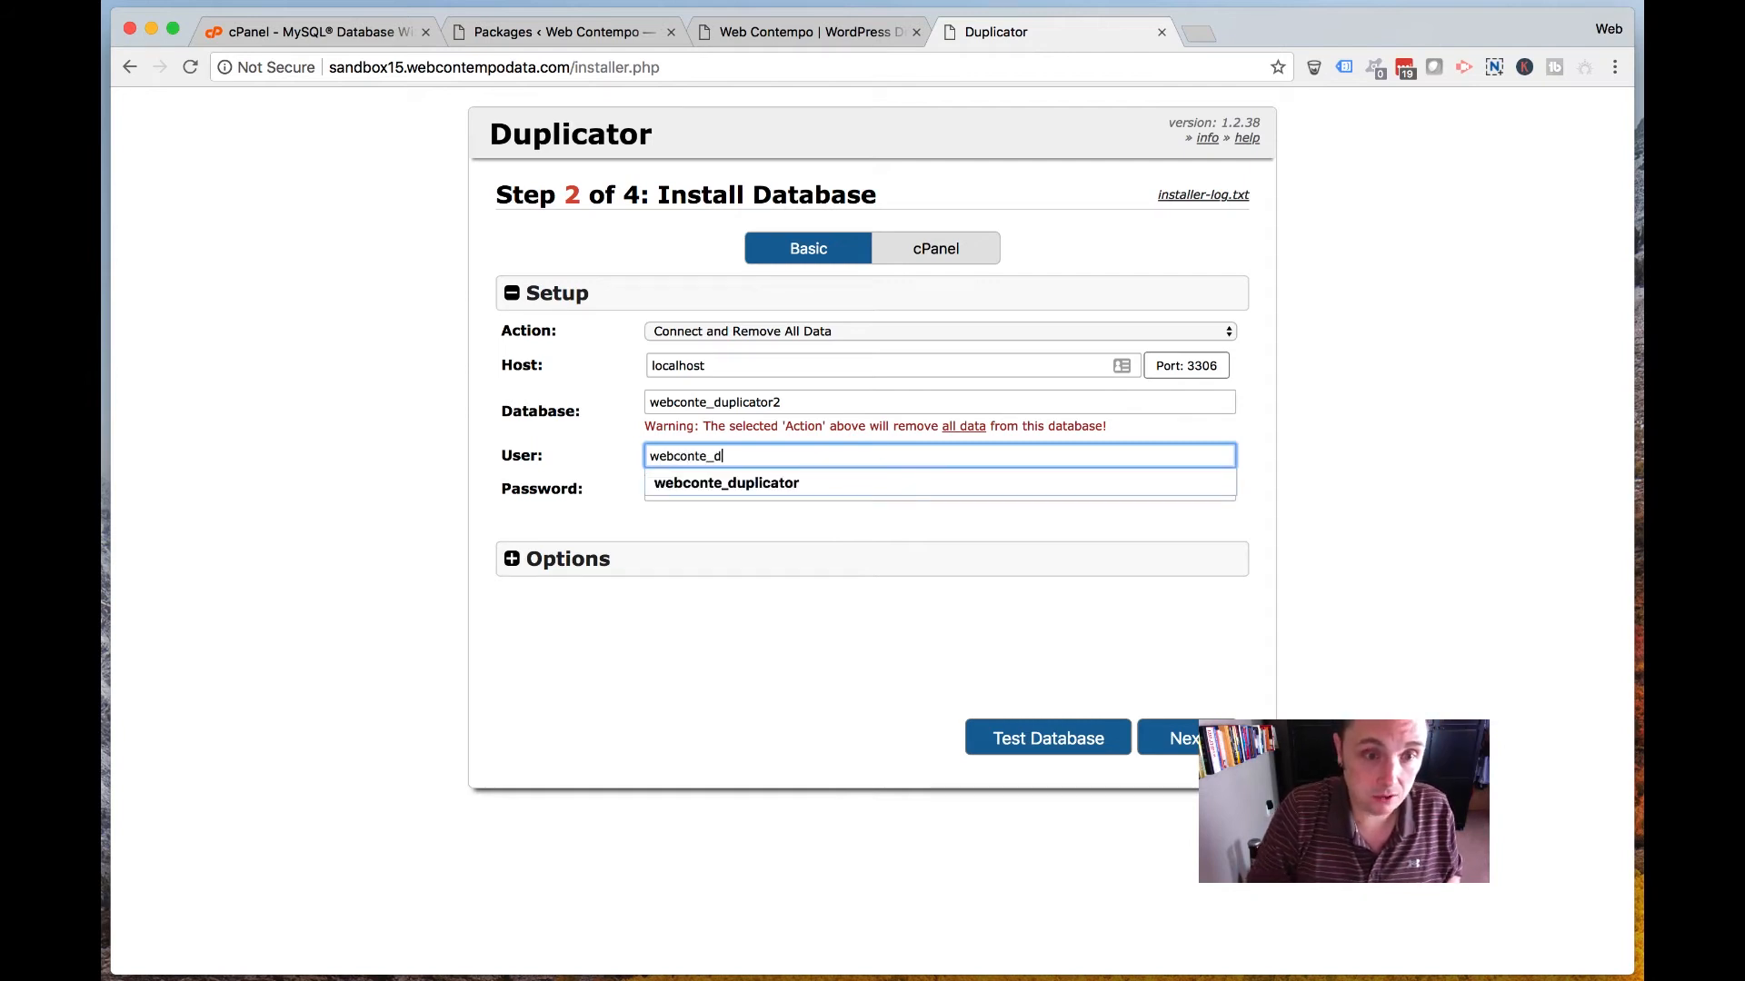
pyautogui.write('uplicator2')
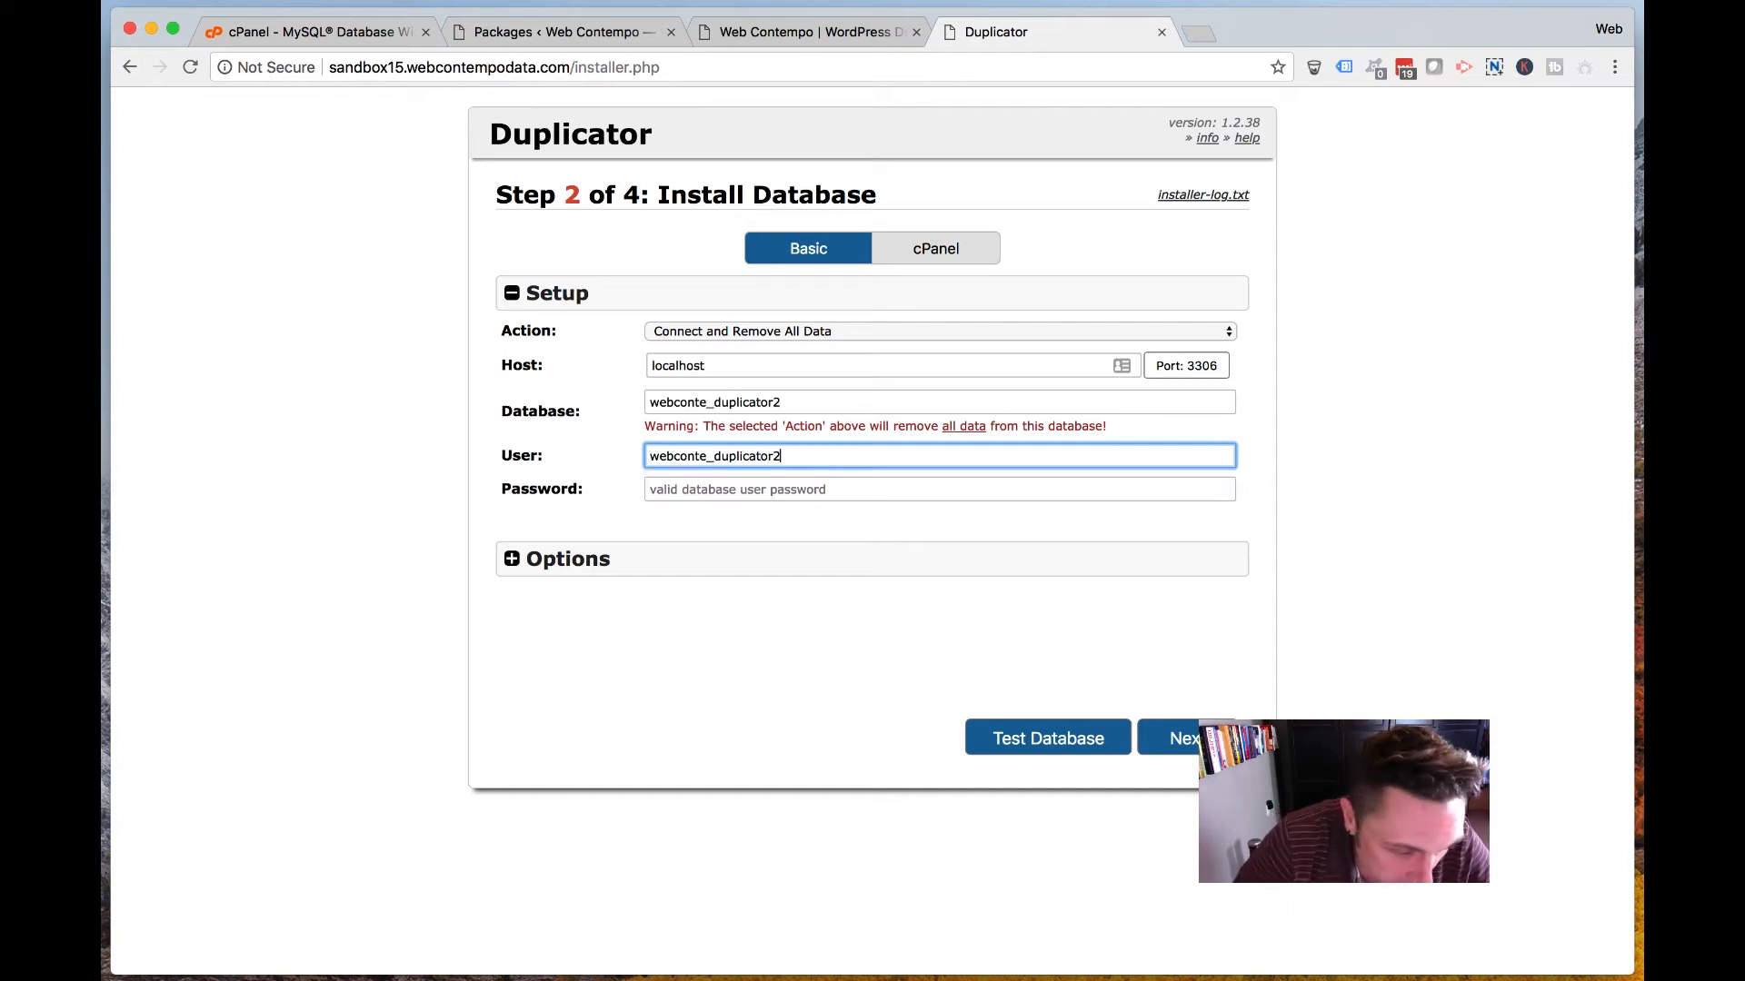
# Get the database user's password from the Notes app and paste it into the installer's Password field.
pyautogui.press('super+Tab')
pyautogui.click(1631, 350)
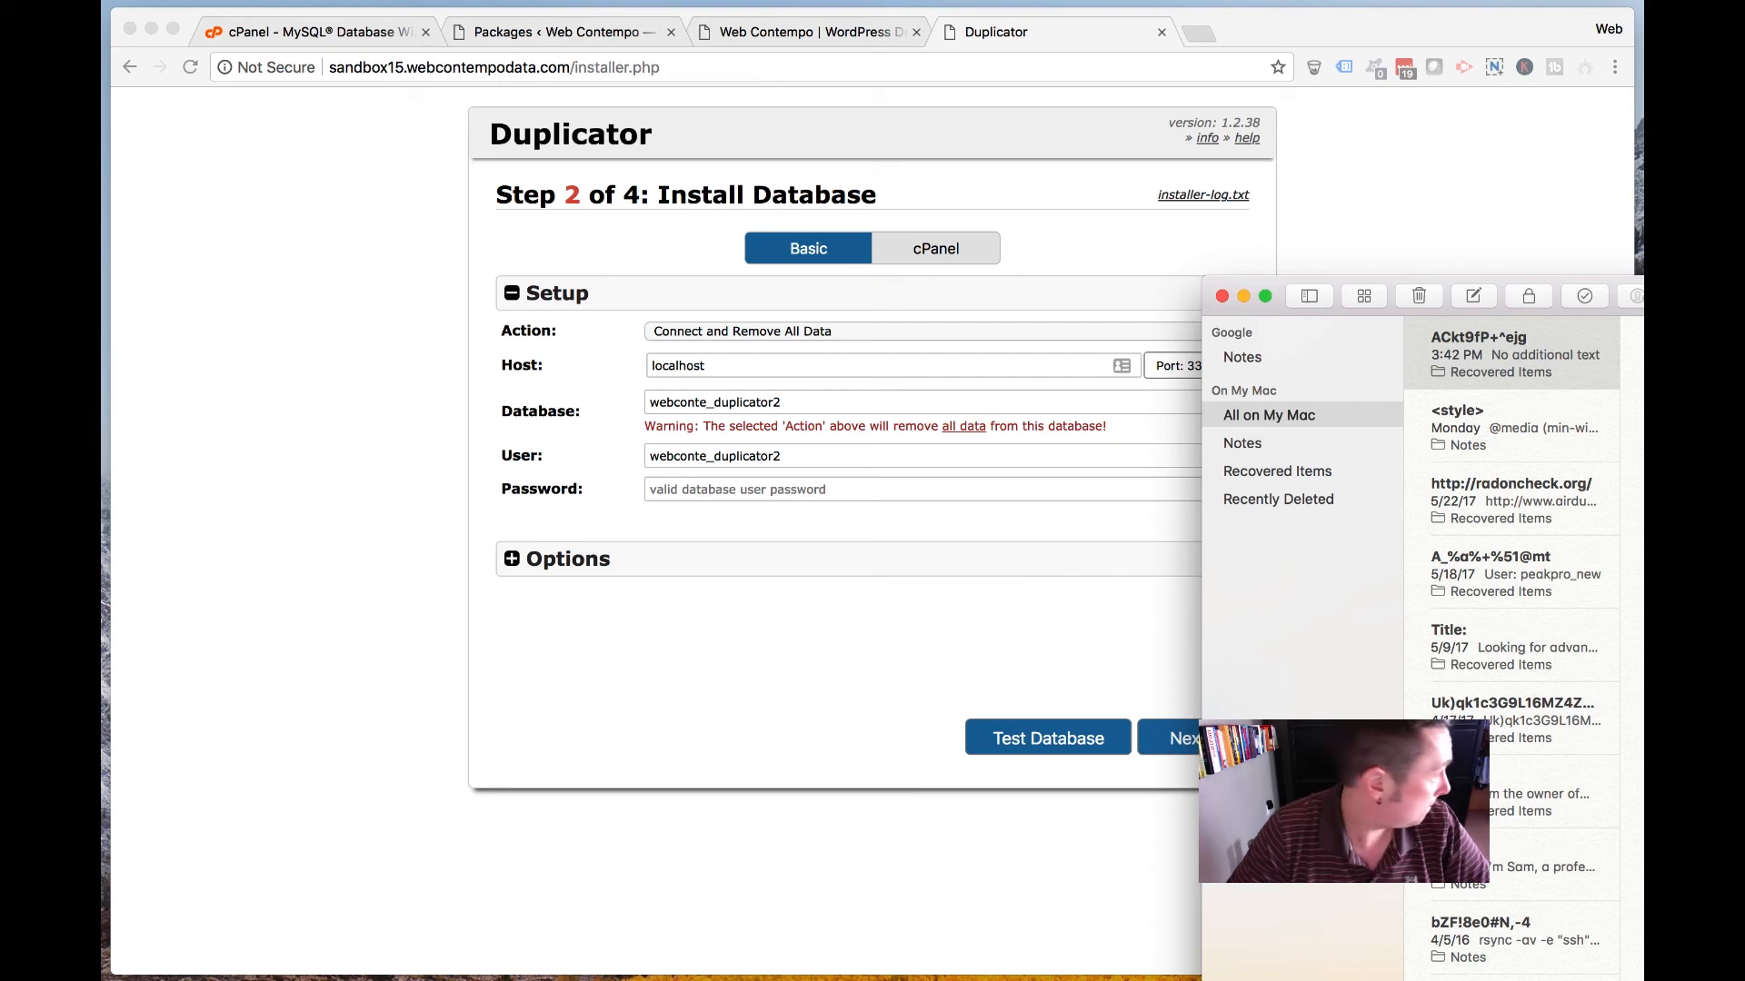
pyautogui.press('super+Tab')
pyautogui.click(760, 490)
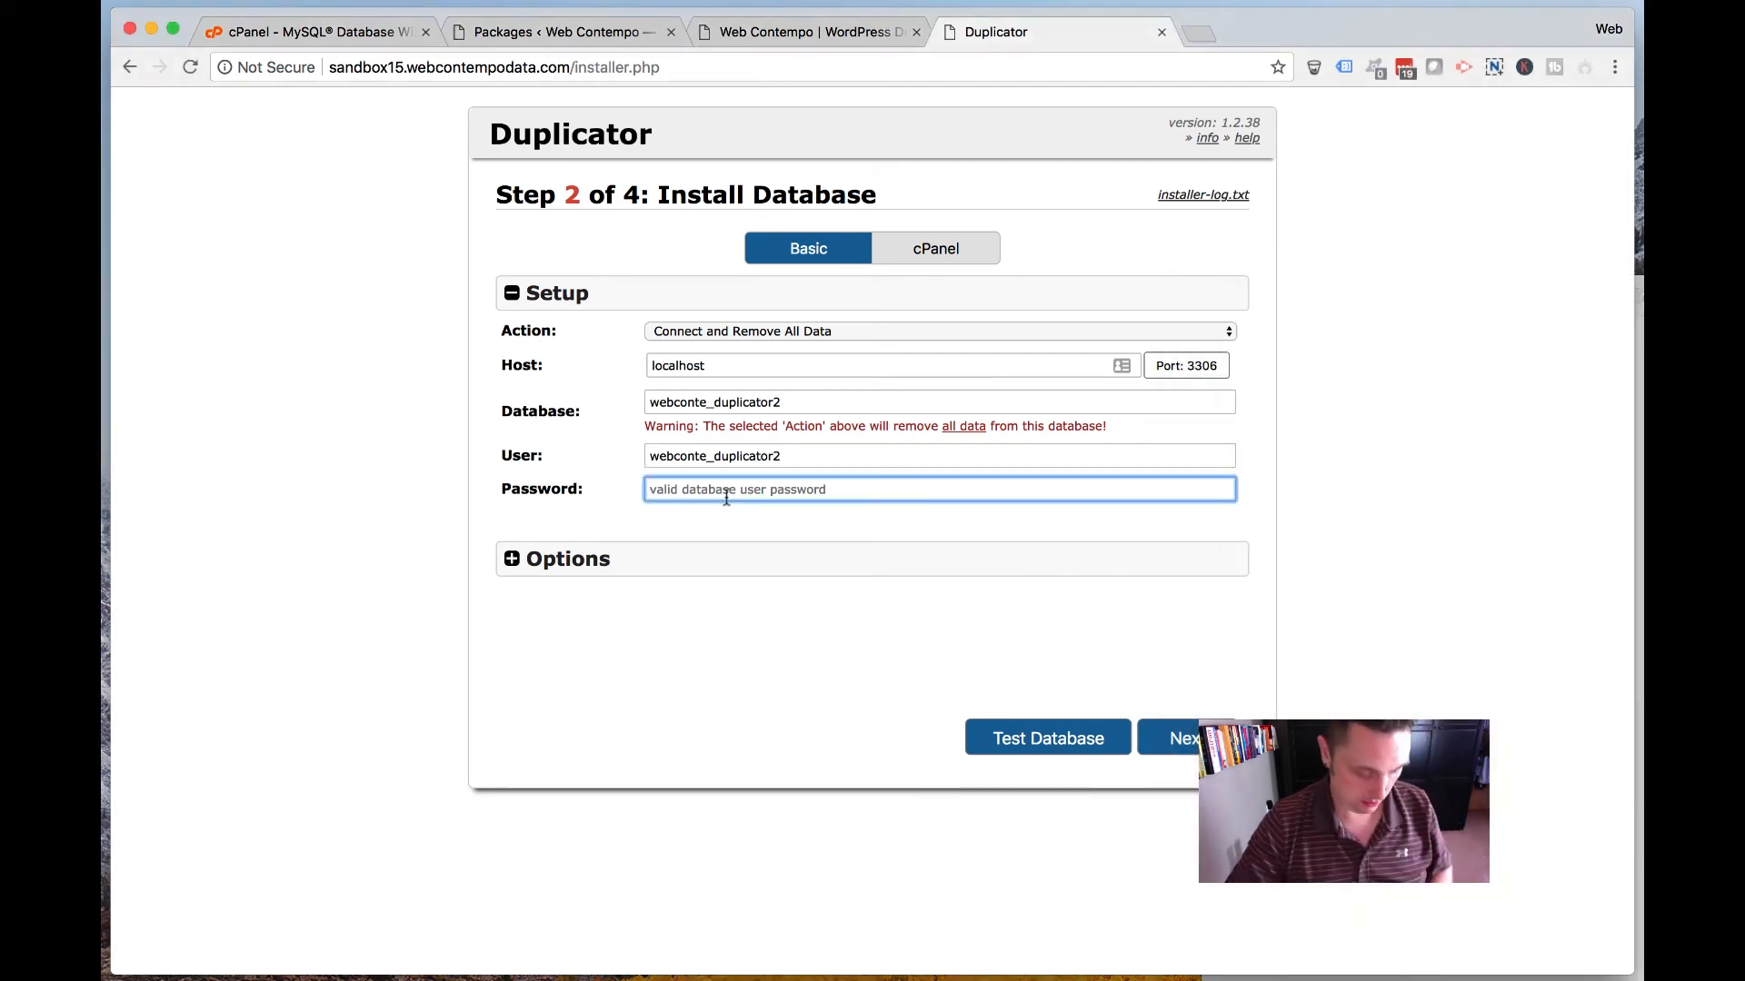
pyautogui.press('super+v')
# Test the database connection, proceed with the database installation and confirm it.
pyautogui.click(1180, 737)
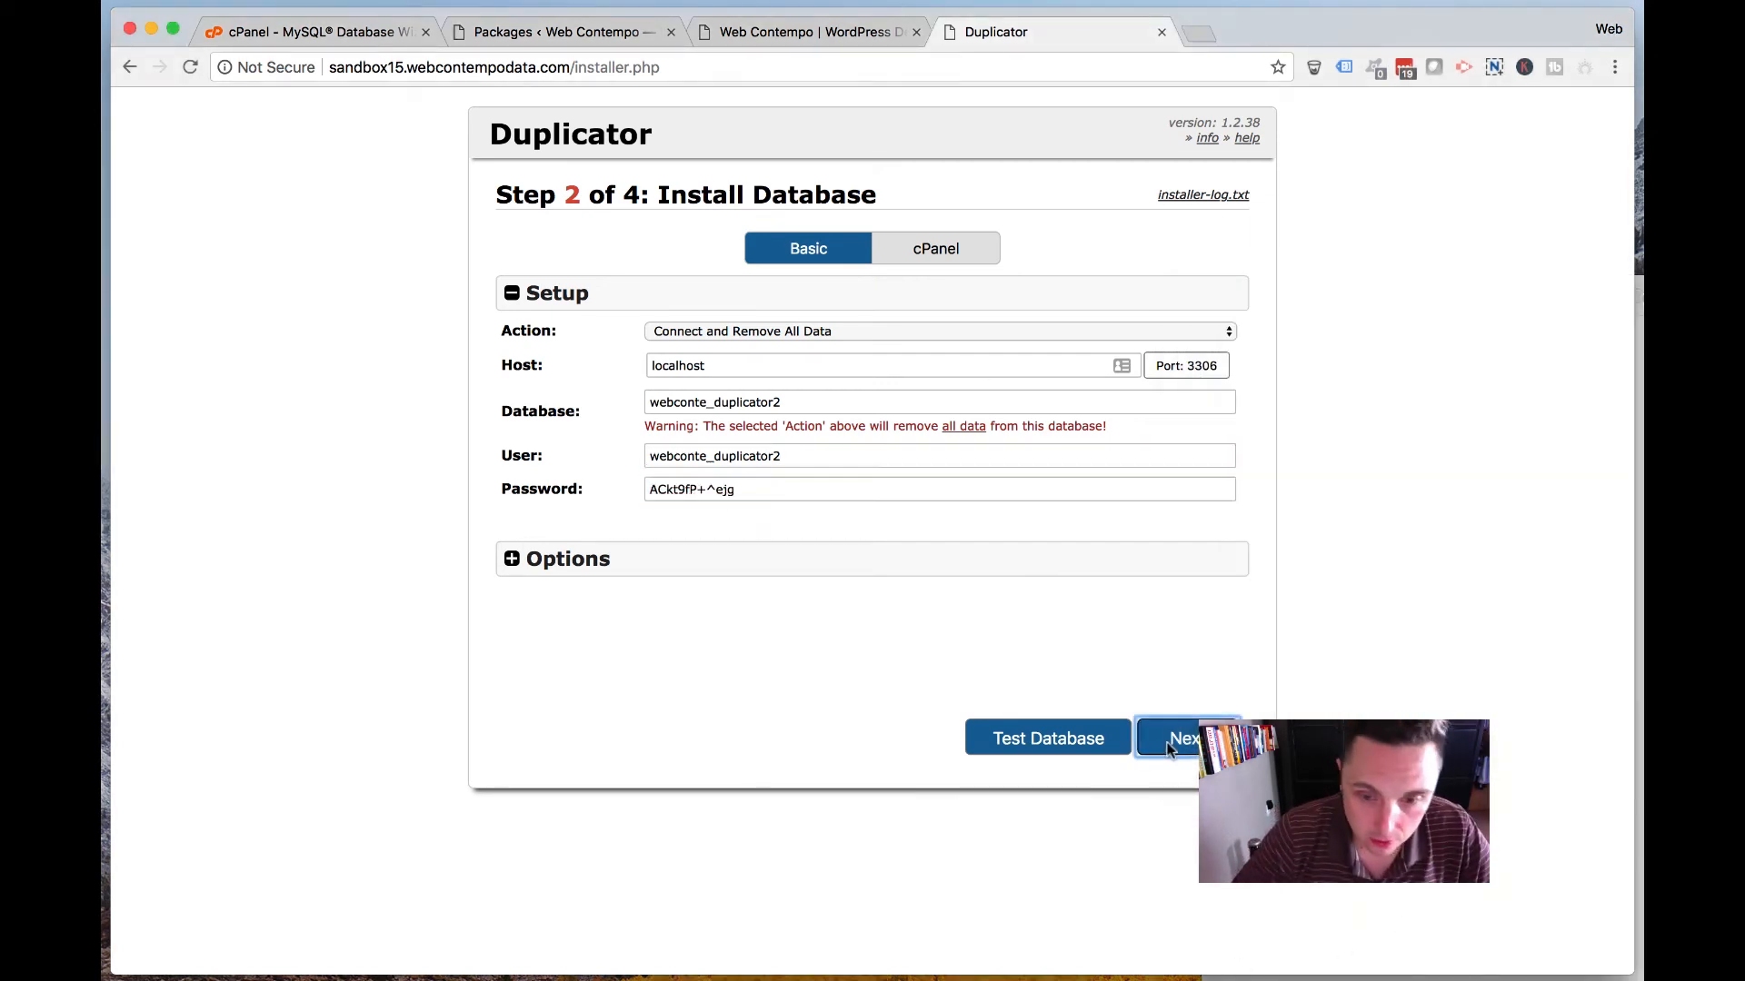
pyautogui.click(1054, 580)
pyautogui.click(1047, 731)
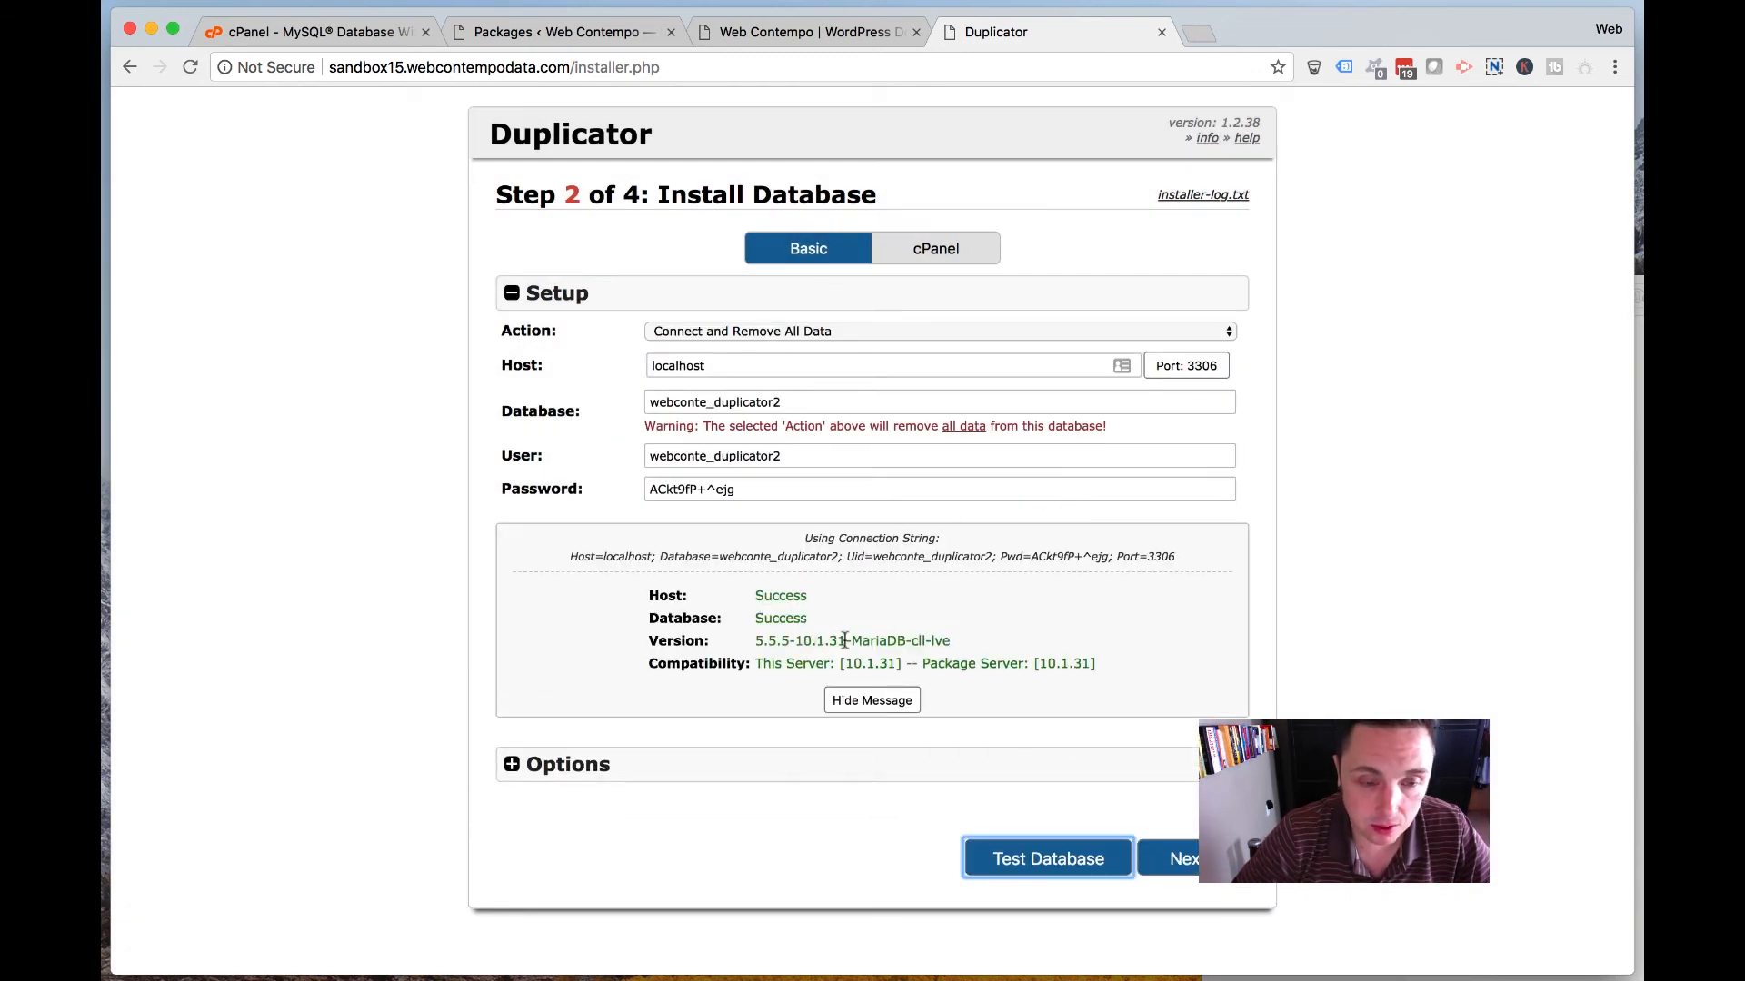
pyautogui.click(1170, 859)
pyautogui.click(1134, 582)
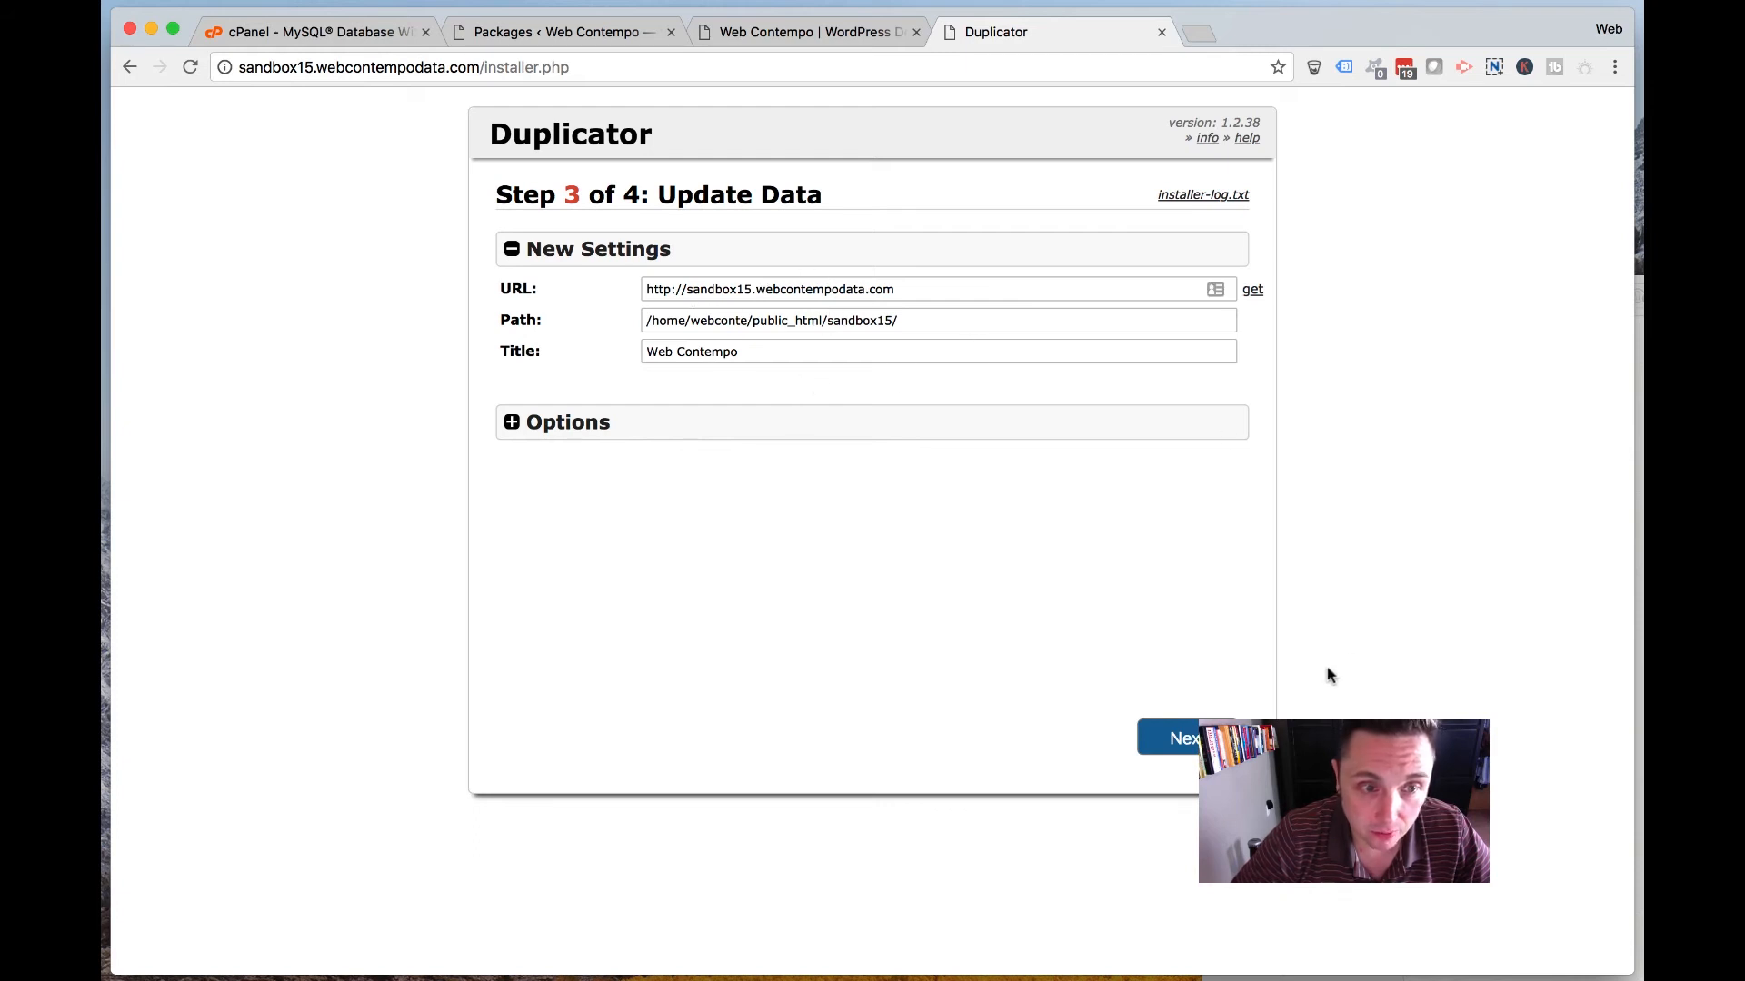
# Keep the sandbox15 URL, path and the title Web Contempo, and run the data update.
pyautogui.click(1174, 747)
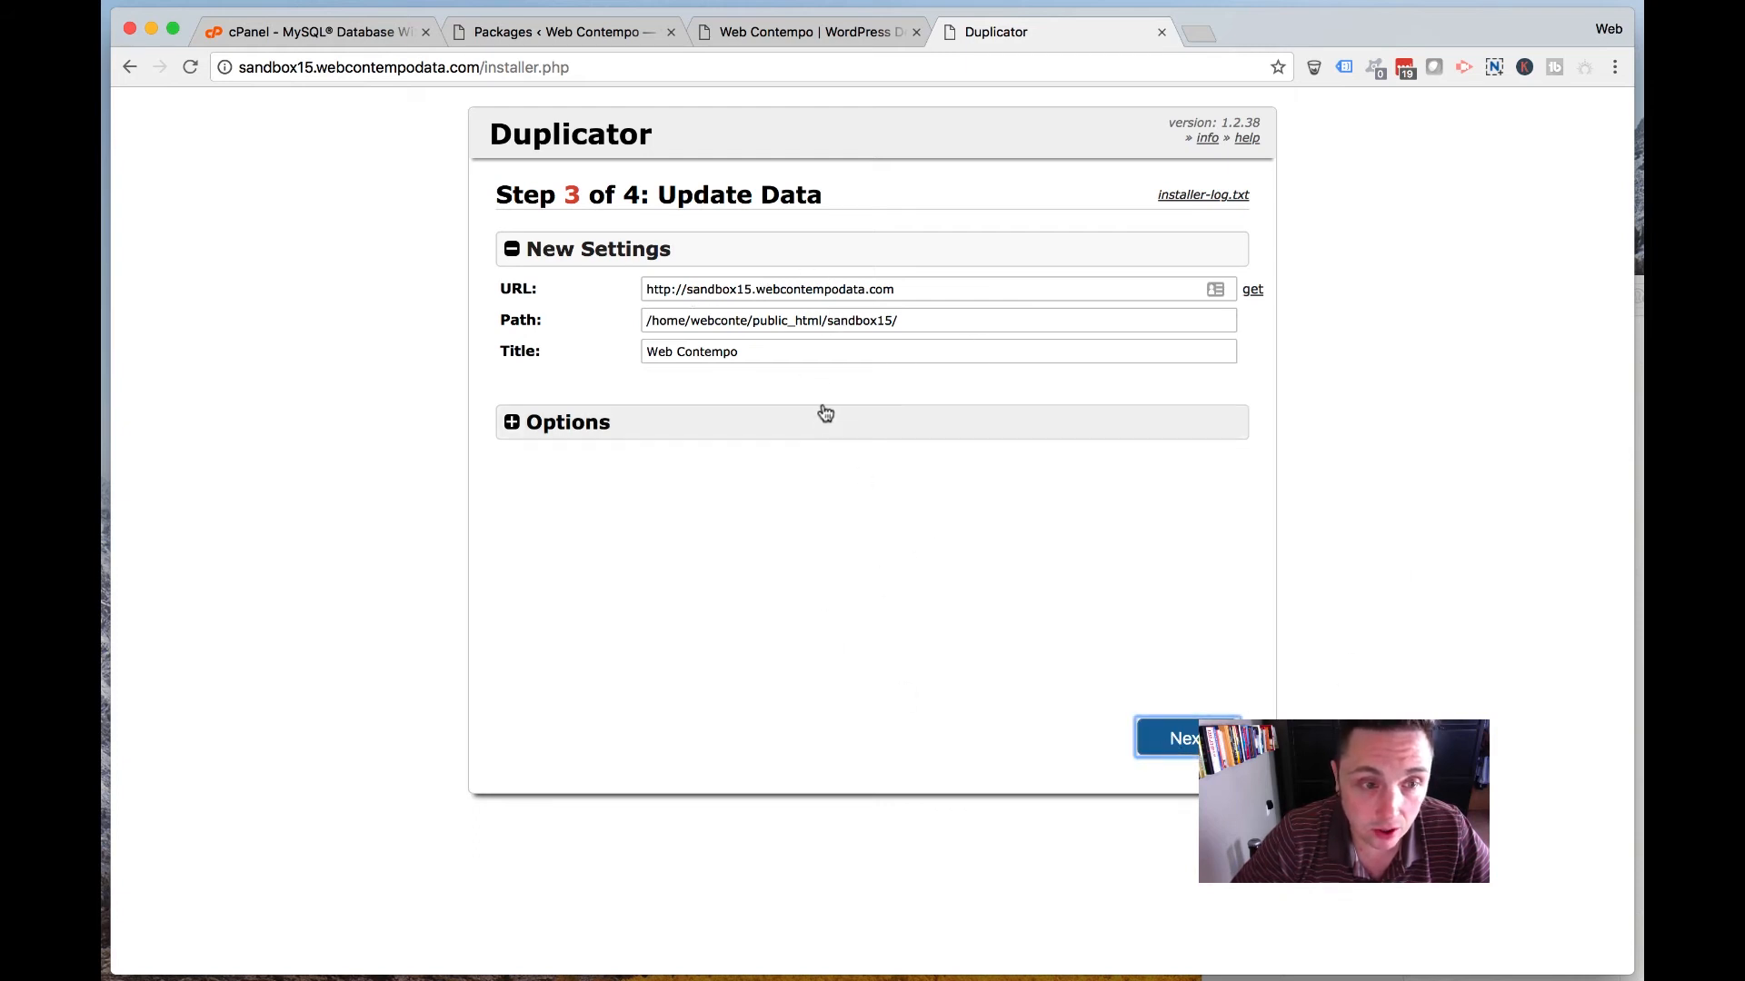
pyautogui.click(779, 353)
pyautogui.tripleClick(689, 353)
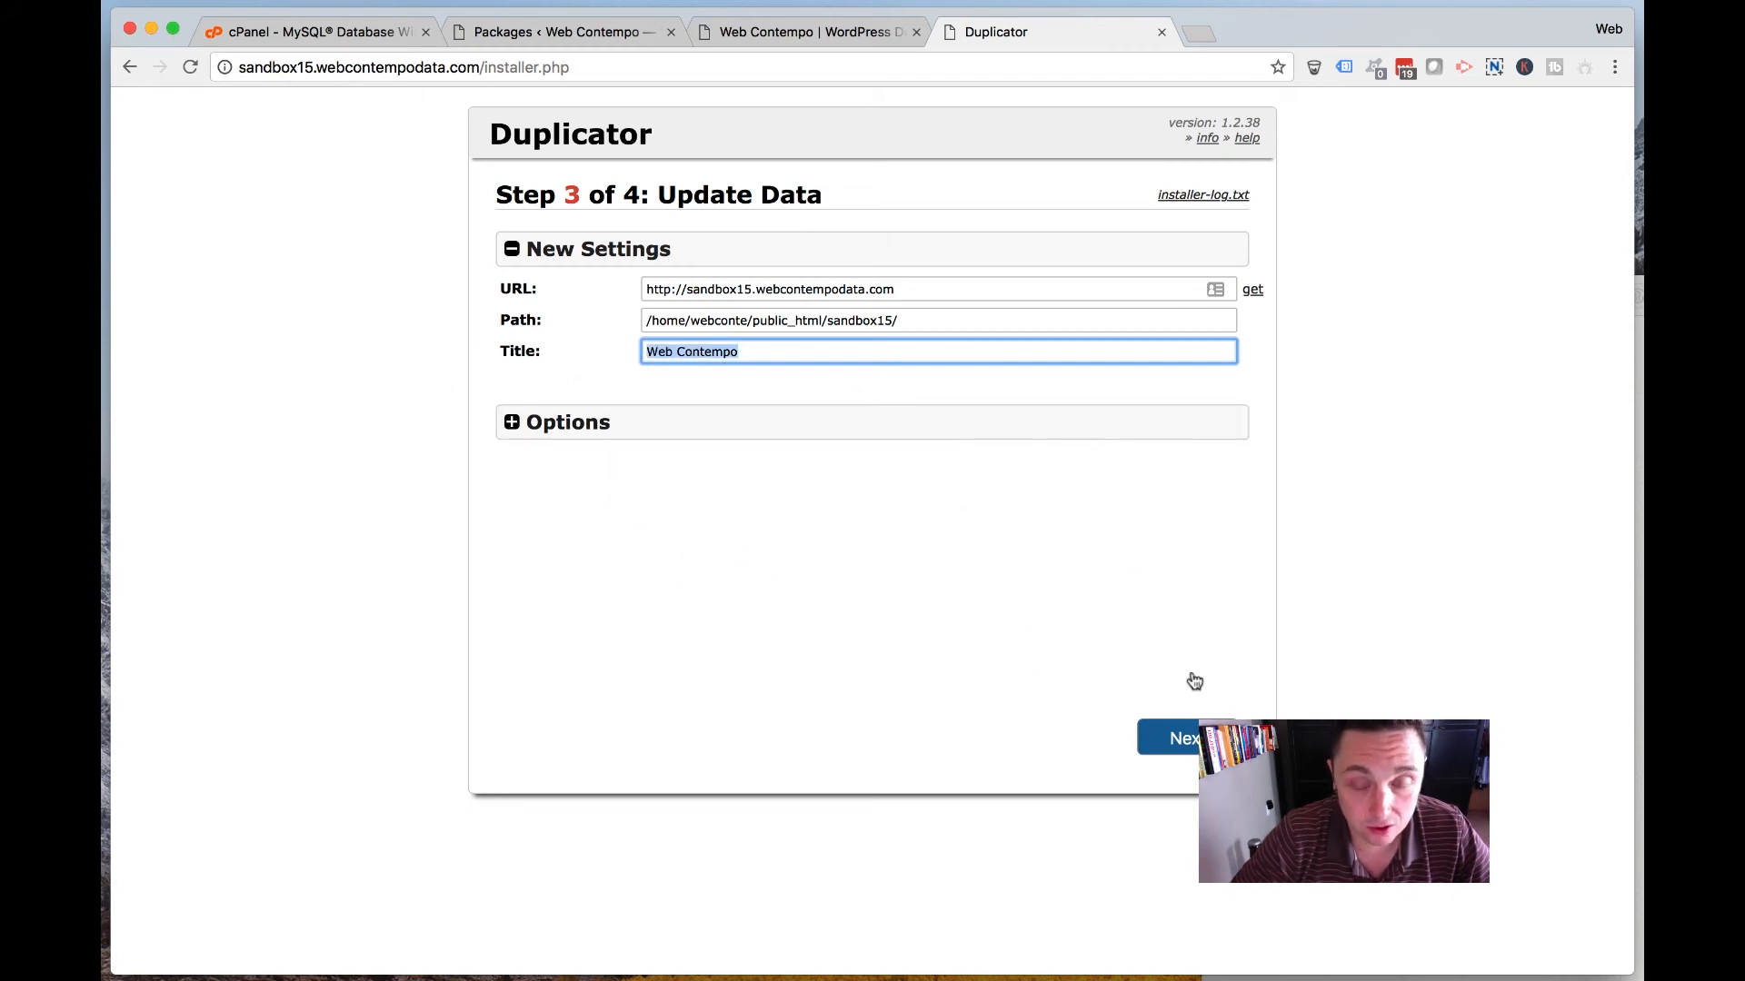
pyautogui.click(1184, 743)
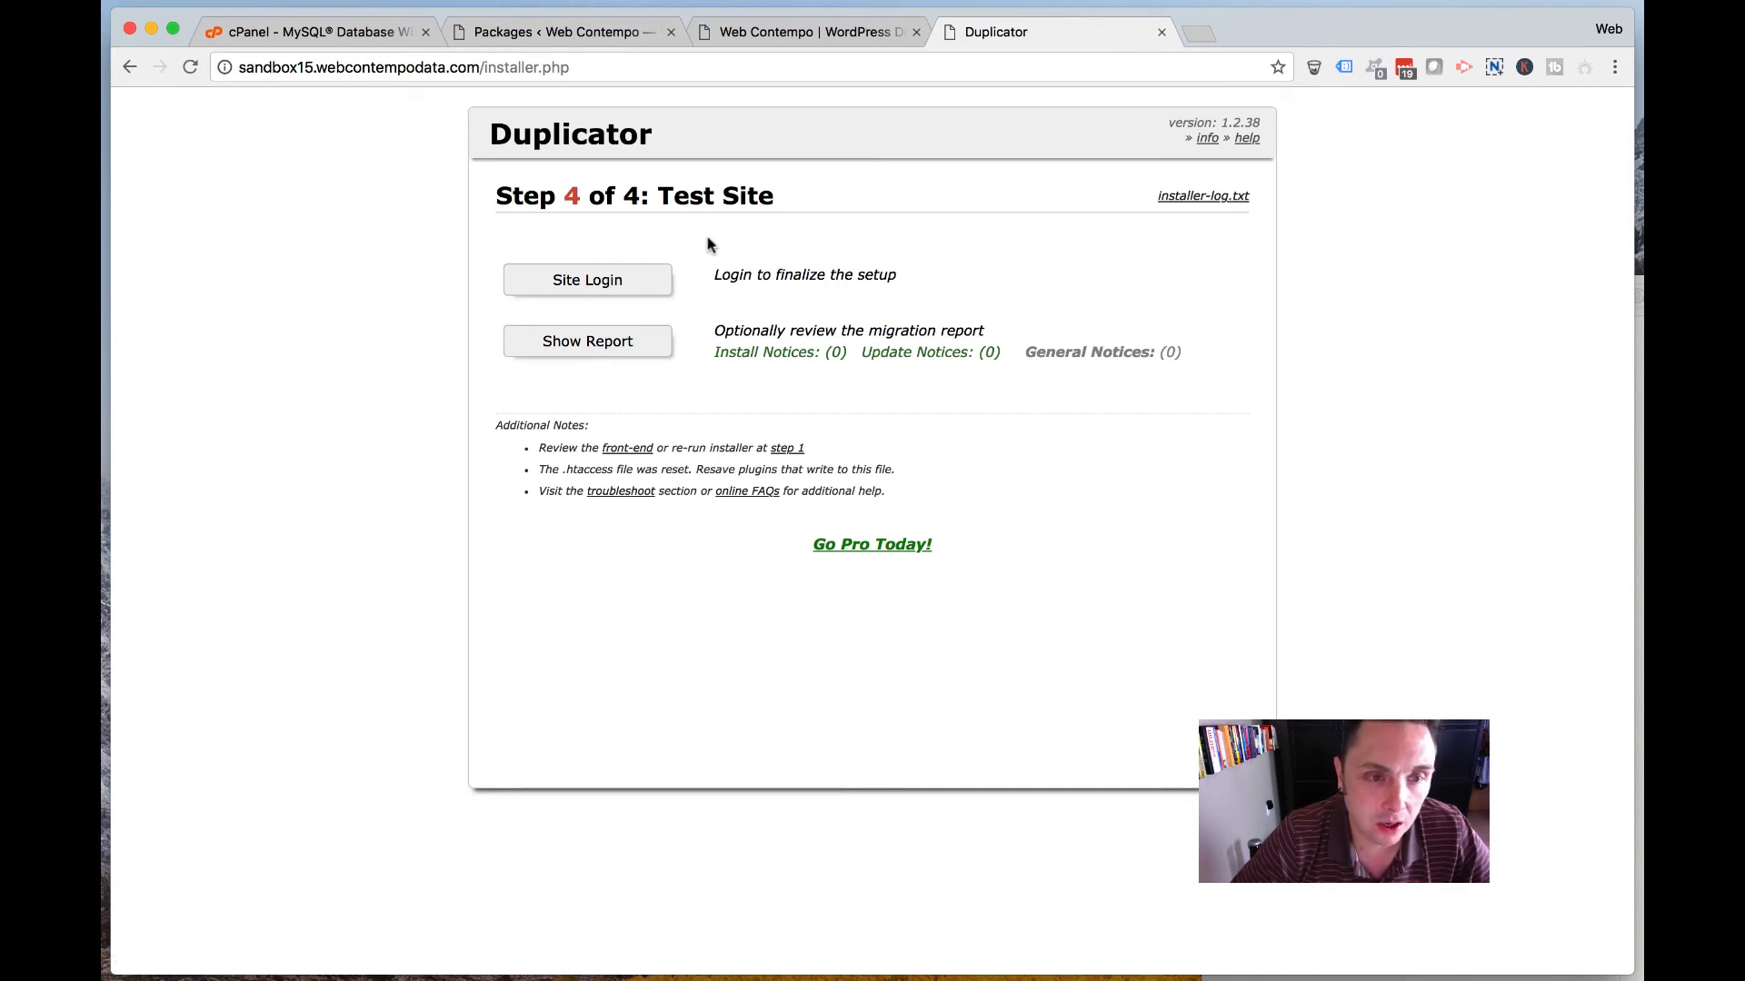
# Open the migrated site's login page and log in with the admin username and password.
pyautogui.click(604, 282)
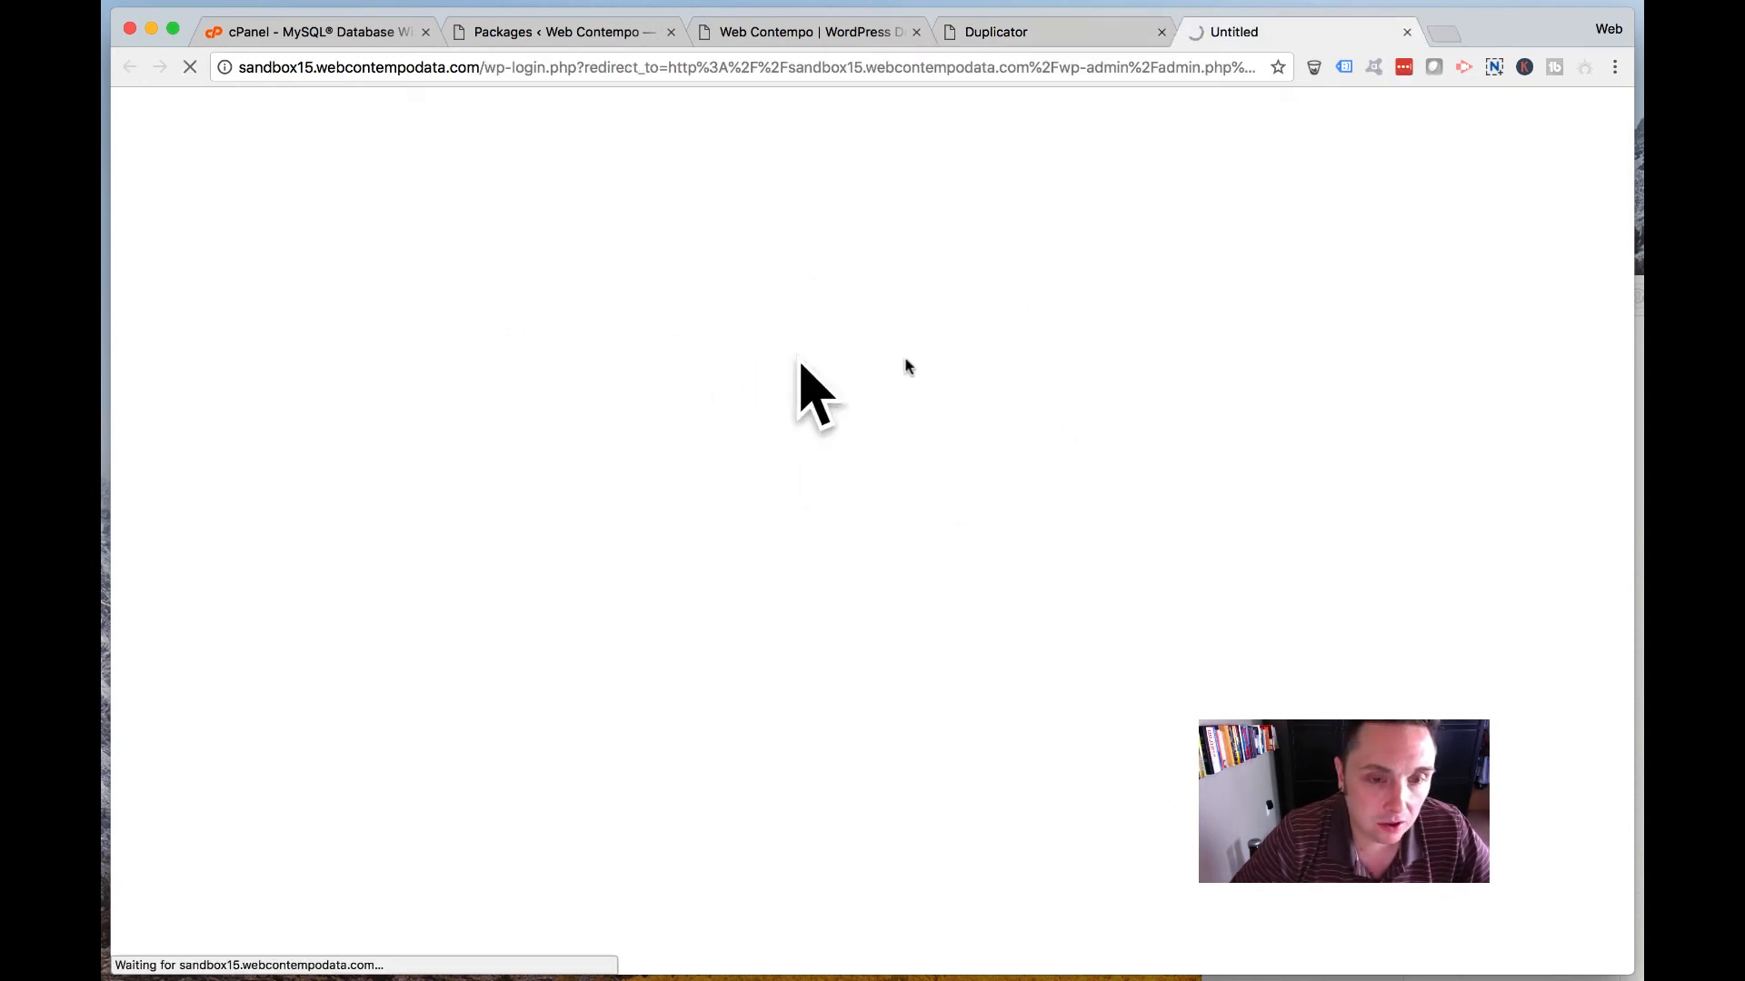
pyautogui.press('super+a')
pyautogui.write('webcontempo')
pyautogui.press('Tab')
pyautogui.write('•••••••••••')
pyautogui.press('Return')
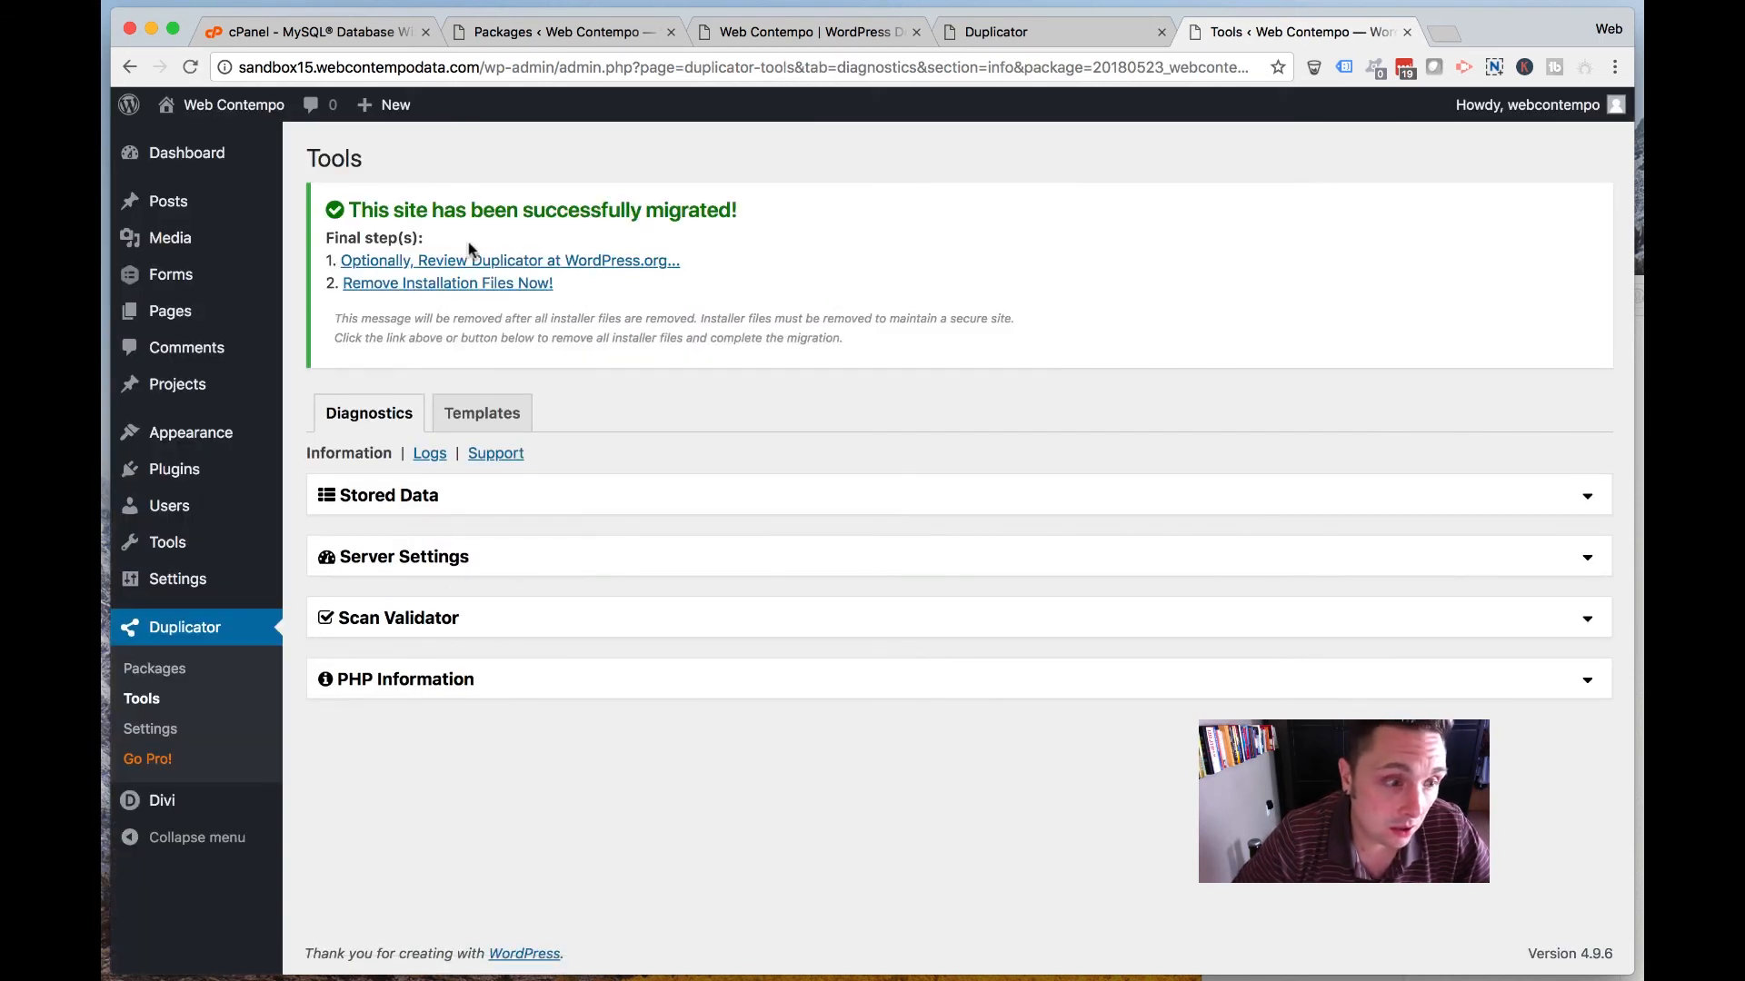
# Remove the Duplicator installation files from sandbox15 and dismiss the cleanup notice.
pyautogui.click(498, 285)
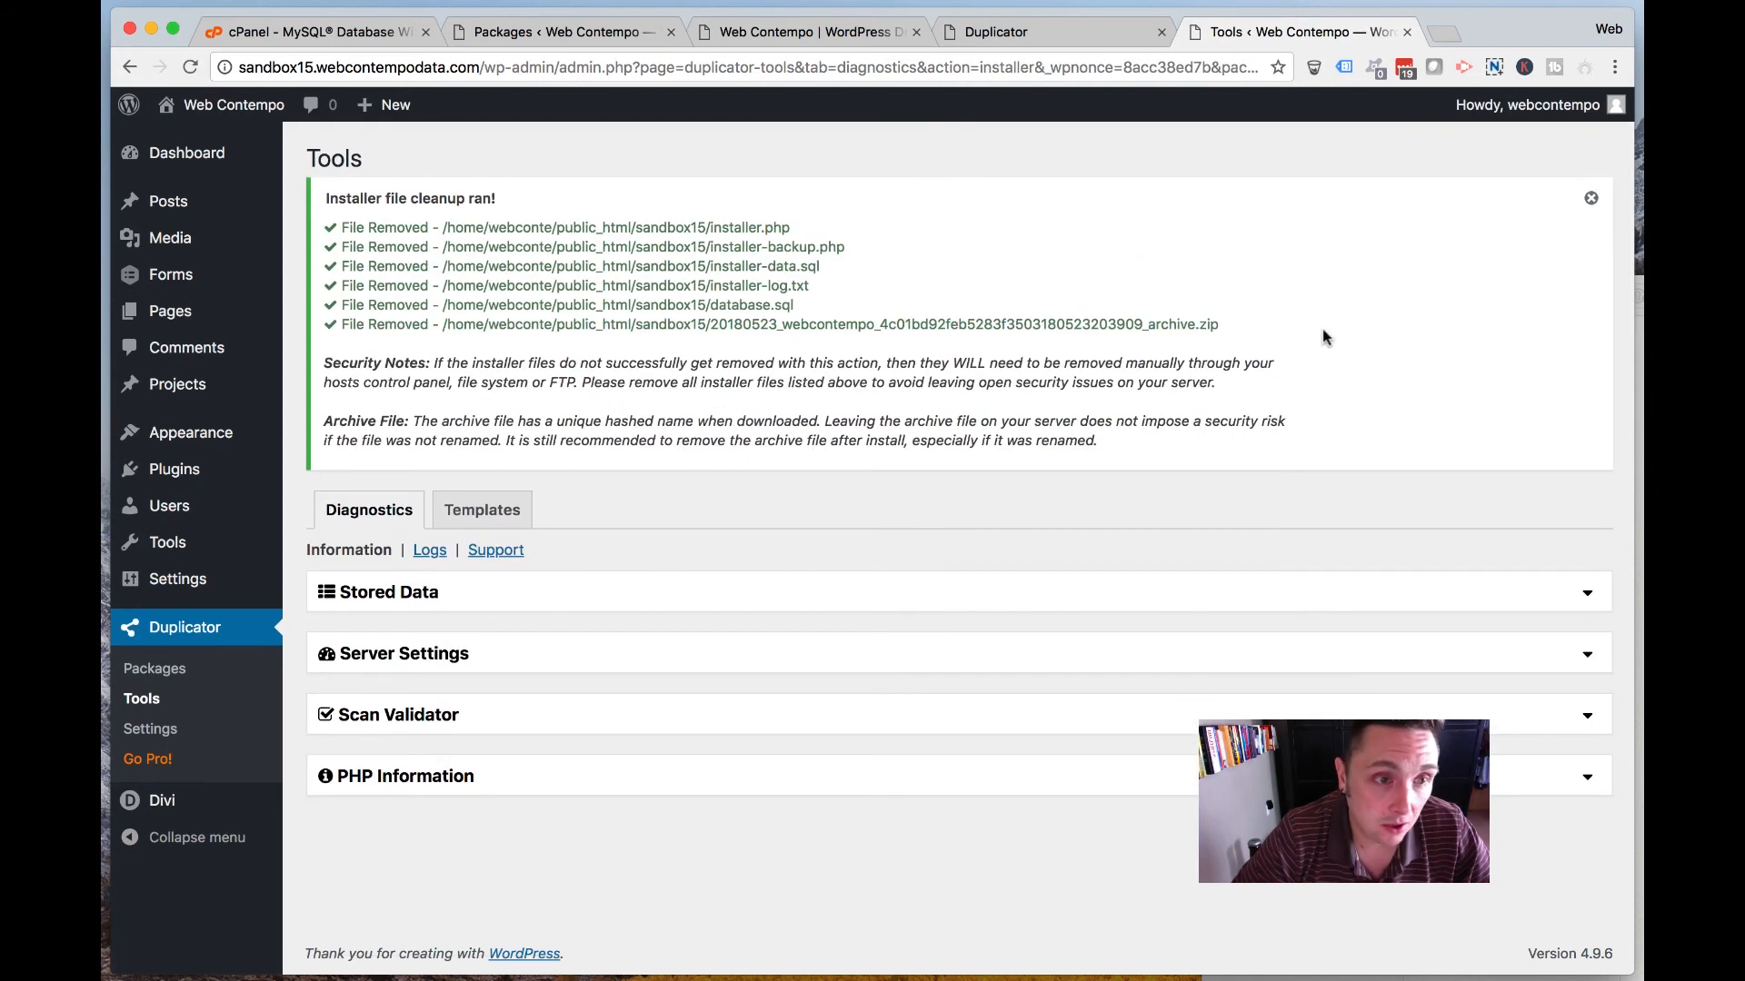
pyautogui.click(1591, 198)
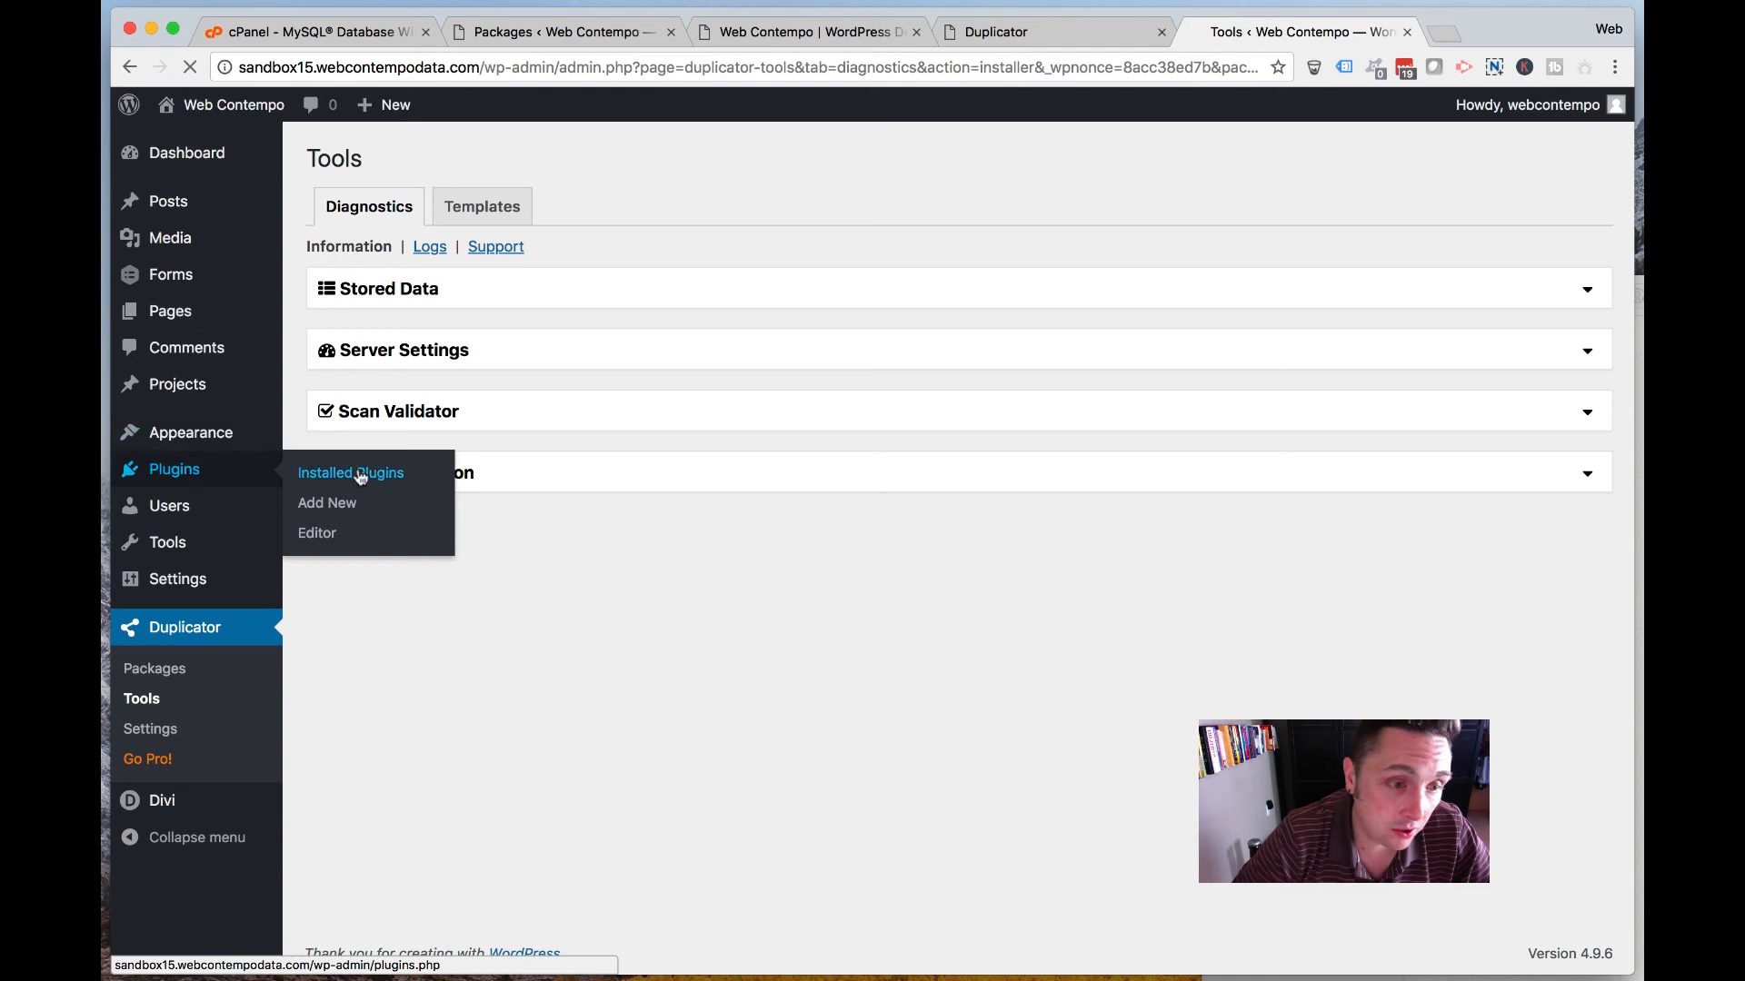
# Compare the installed plugins list on sandbox15 with the one on sandbox19.
pyautogui.click(318, 472)
pyautogui.scroll(-3, 592, 447)
pyautogui.scroll(3, 593, 447)
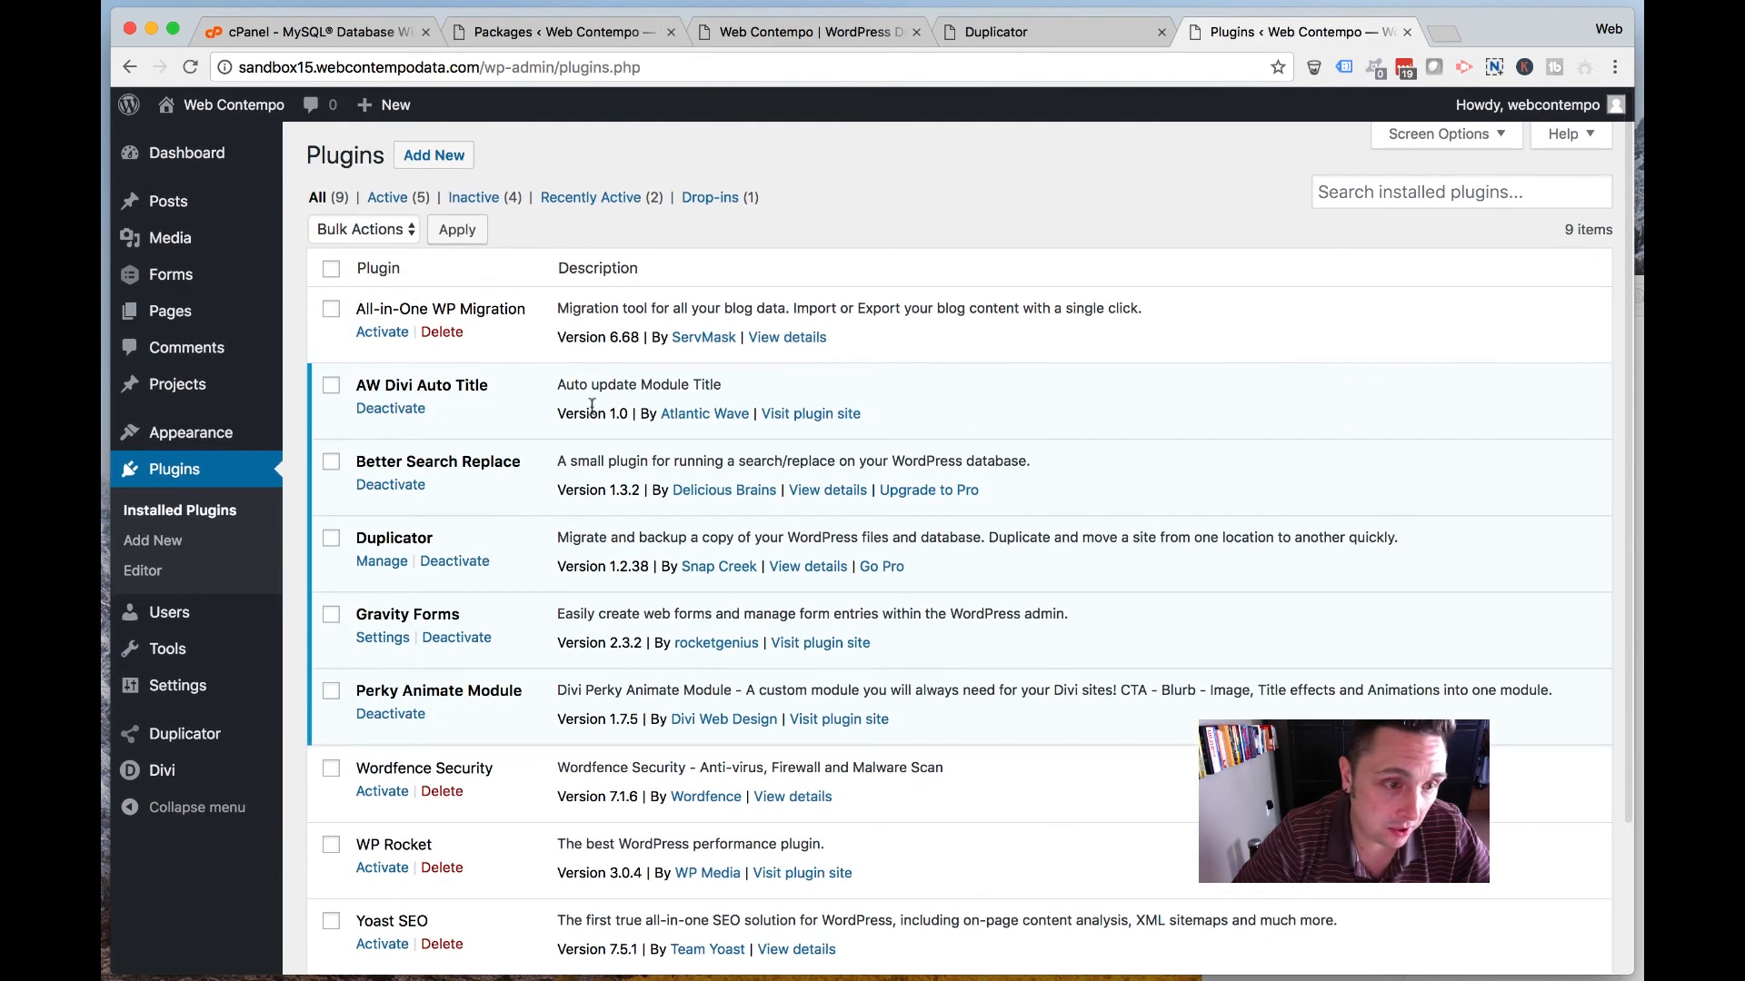
pyautogui.click(377, 32)
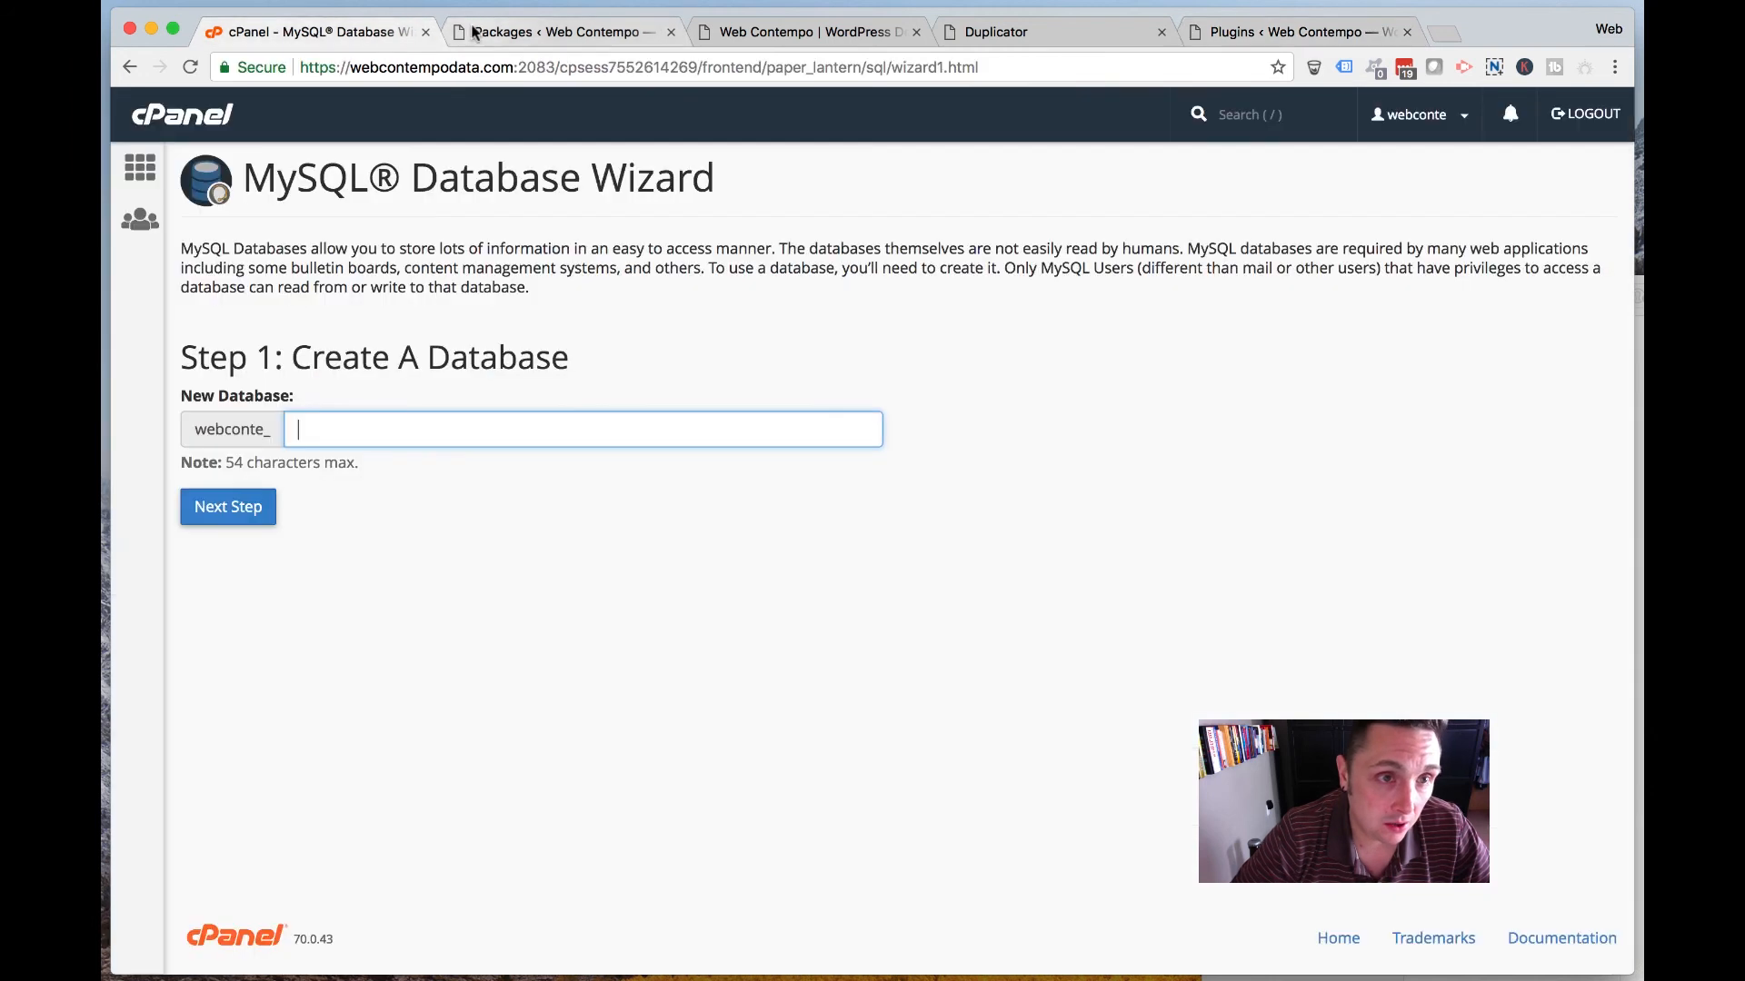
pyautogui.click(509, 32)
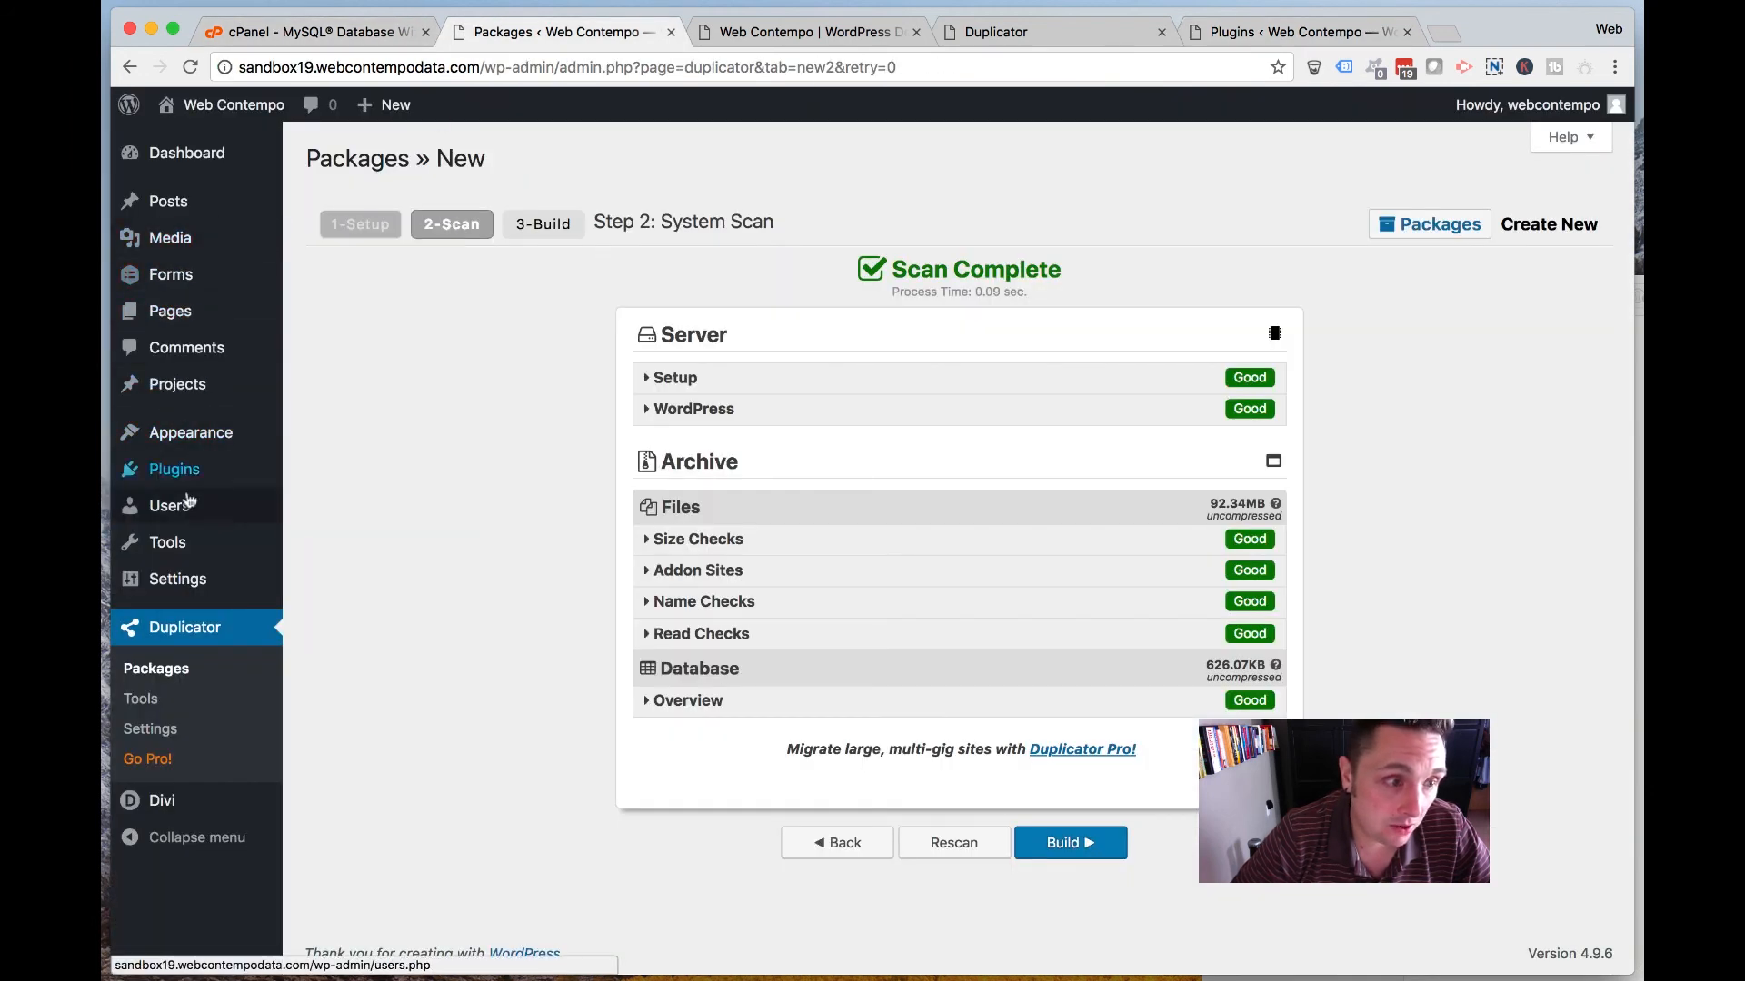
pyautogui.moveTo(175, 468)
pyautogui.click(353, 489)
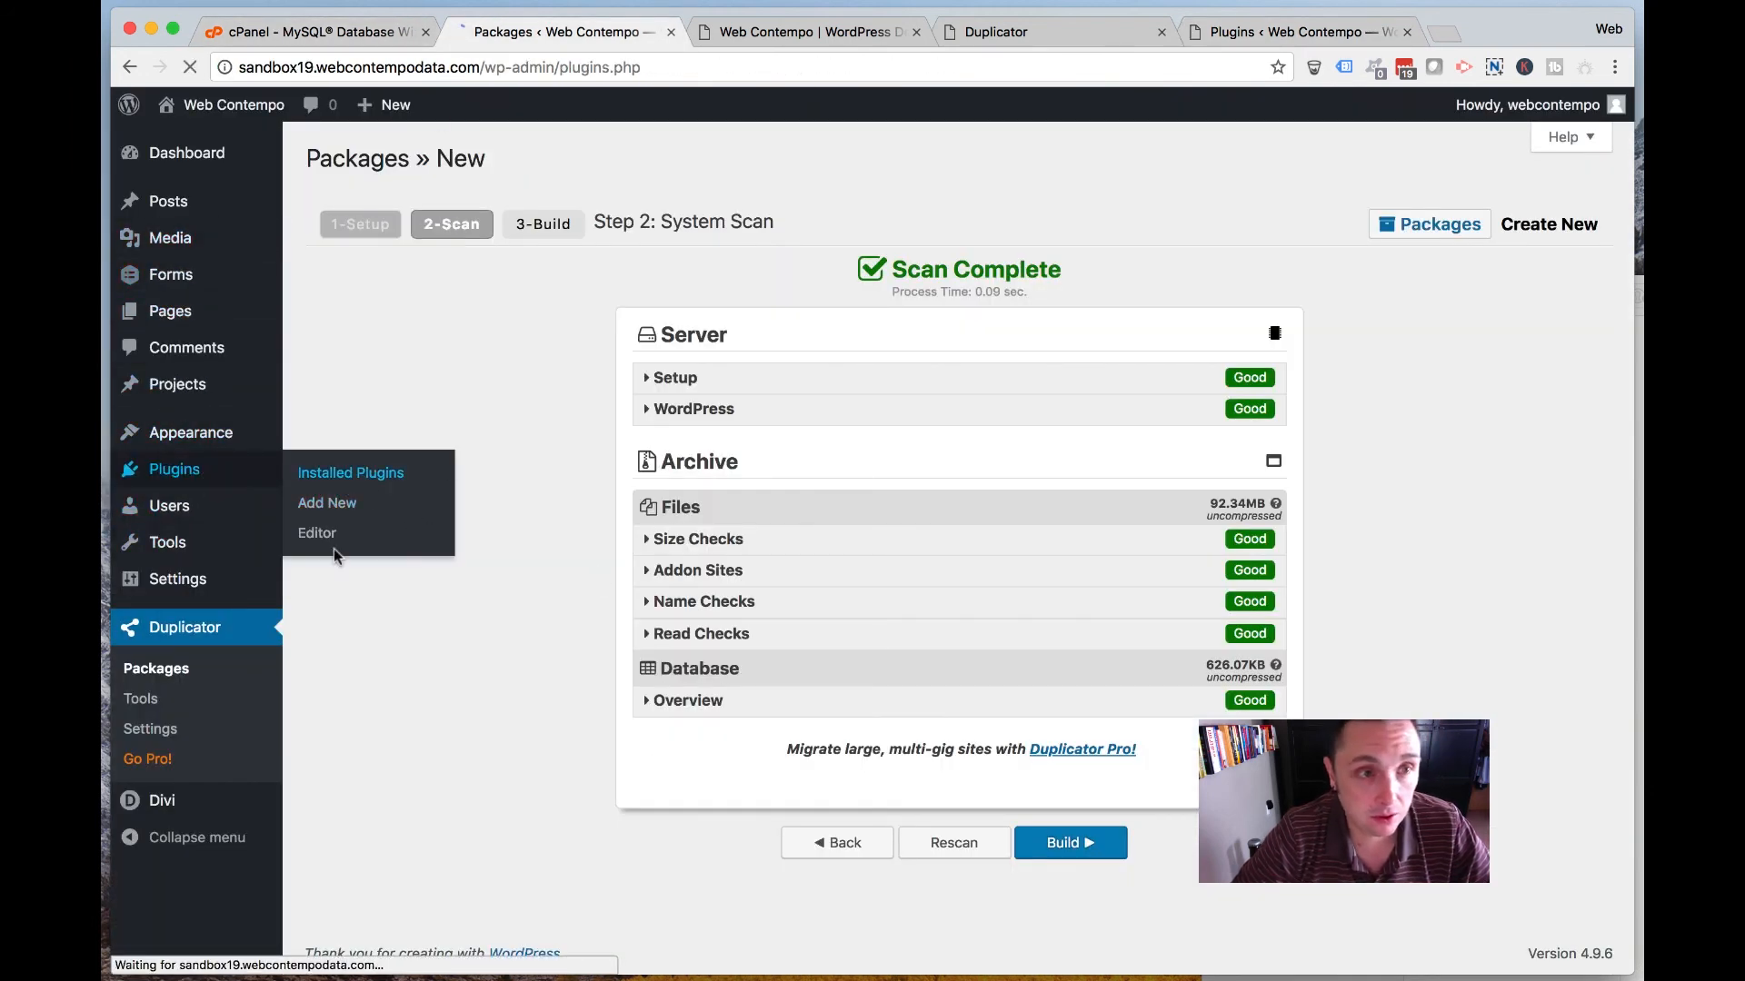
pyautogui.scroll(-5, 587, 705)
pyautogui.scroll(5, 587, 705)
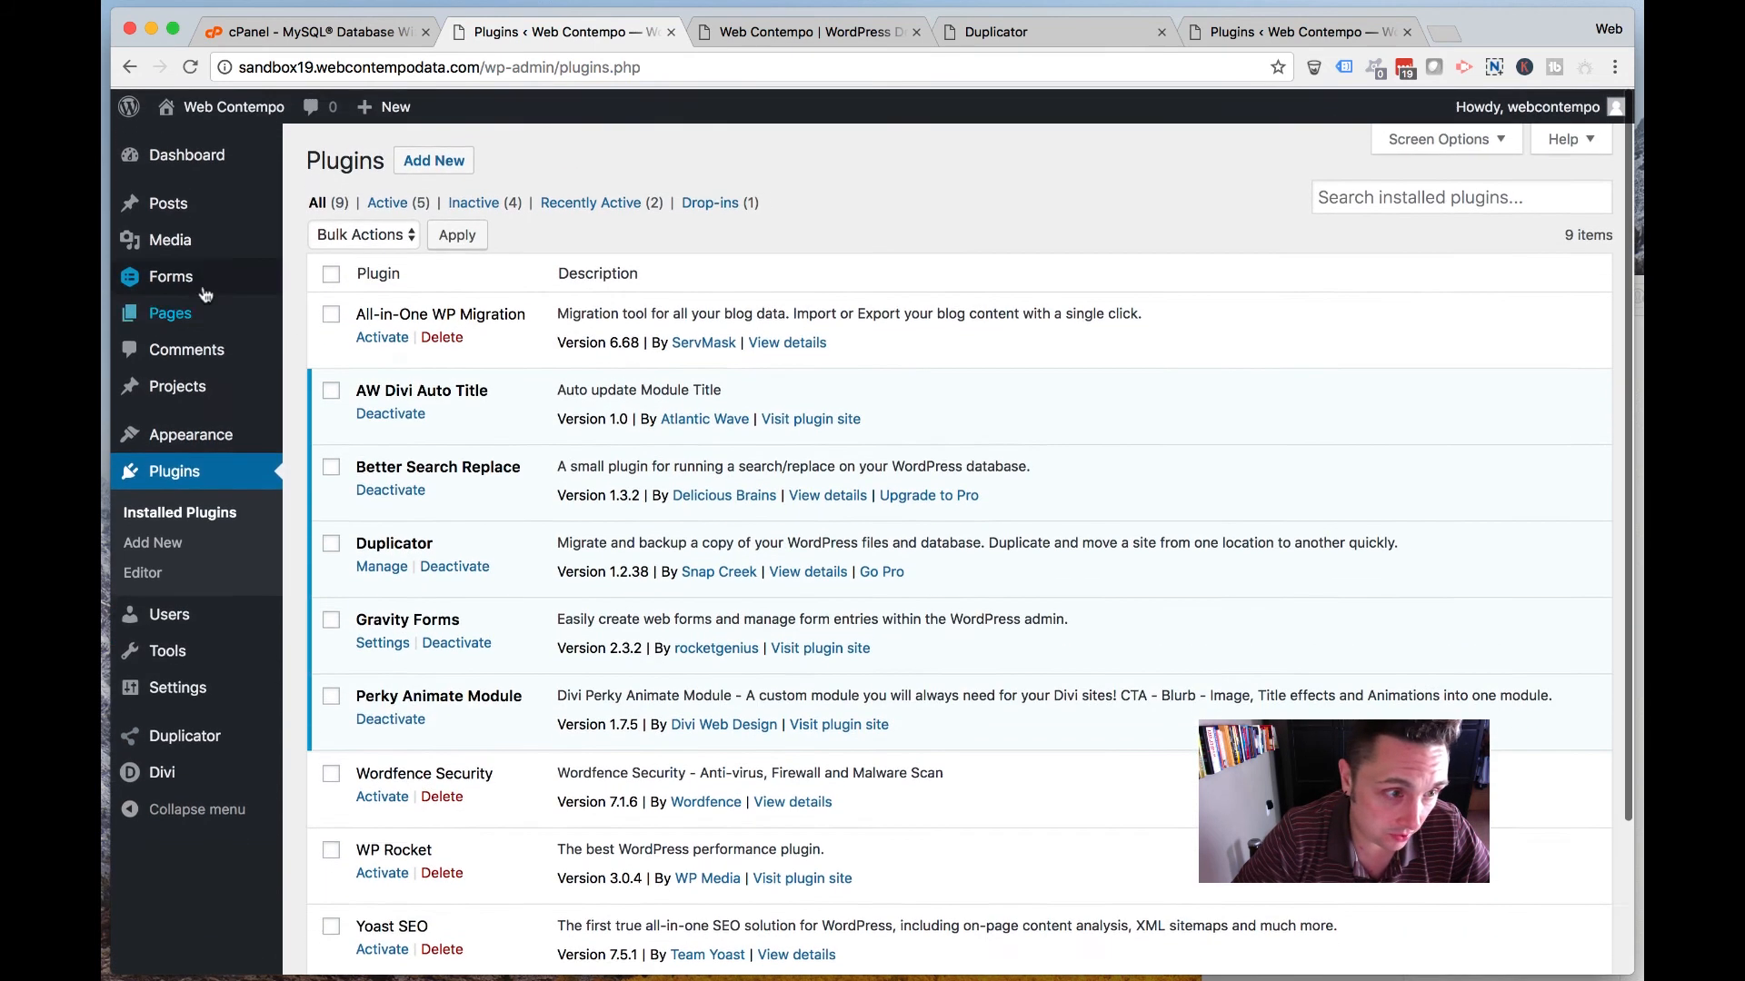
# Compare the list of all pages on sandbox19 with the one on sandbox15.
pyautogui.click(418, 331)
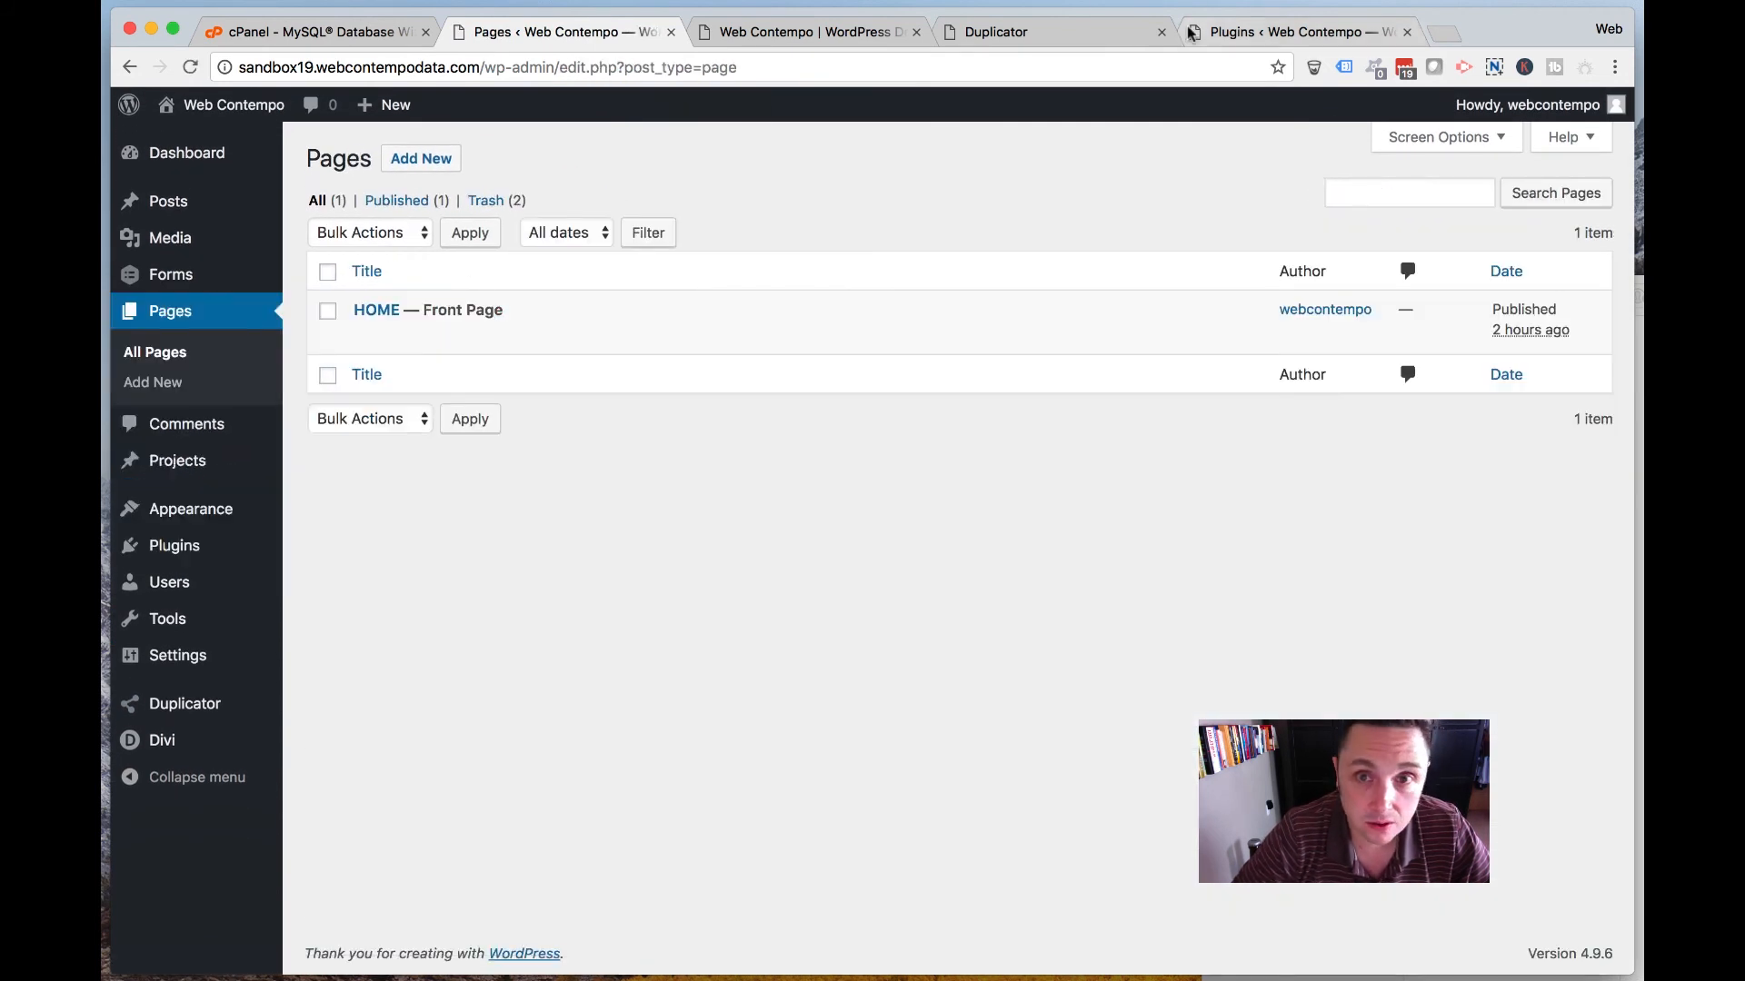
pyautogui.click(1251, 37)
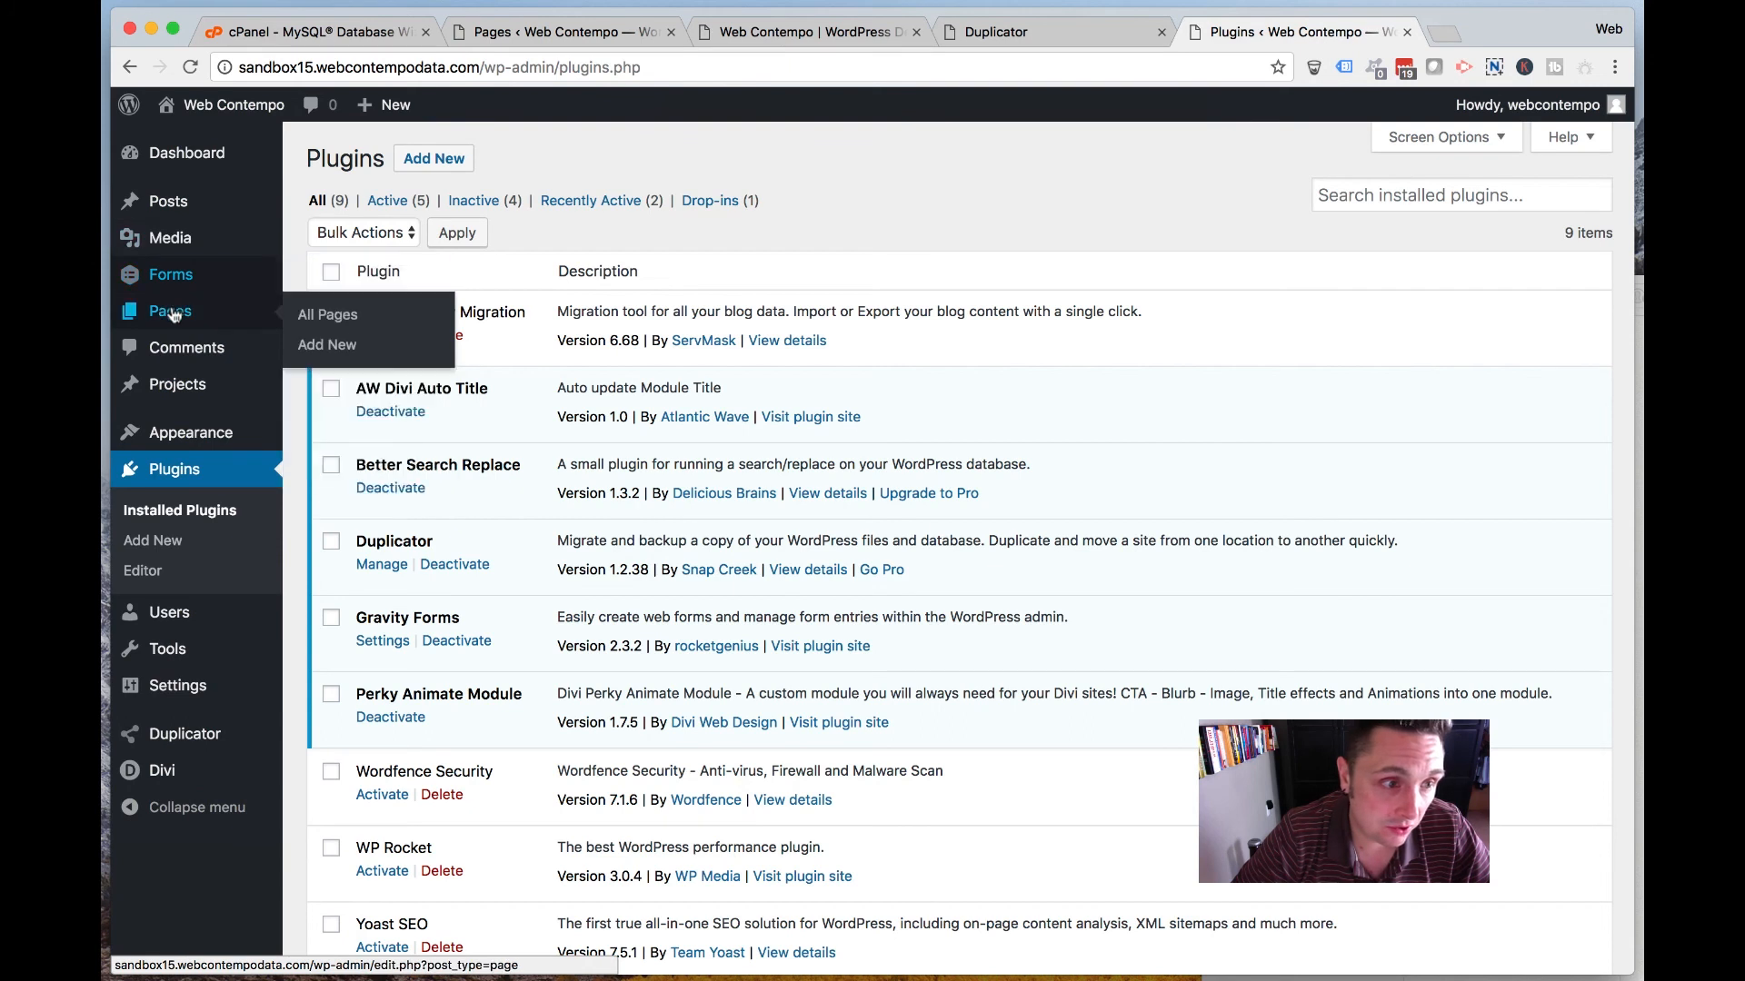
pyautogui.click(327, 315)
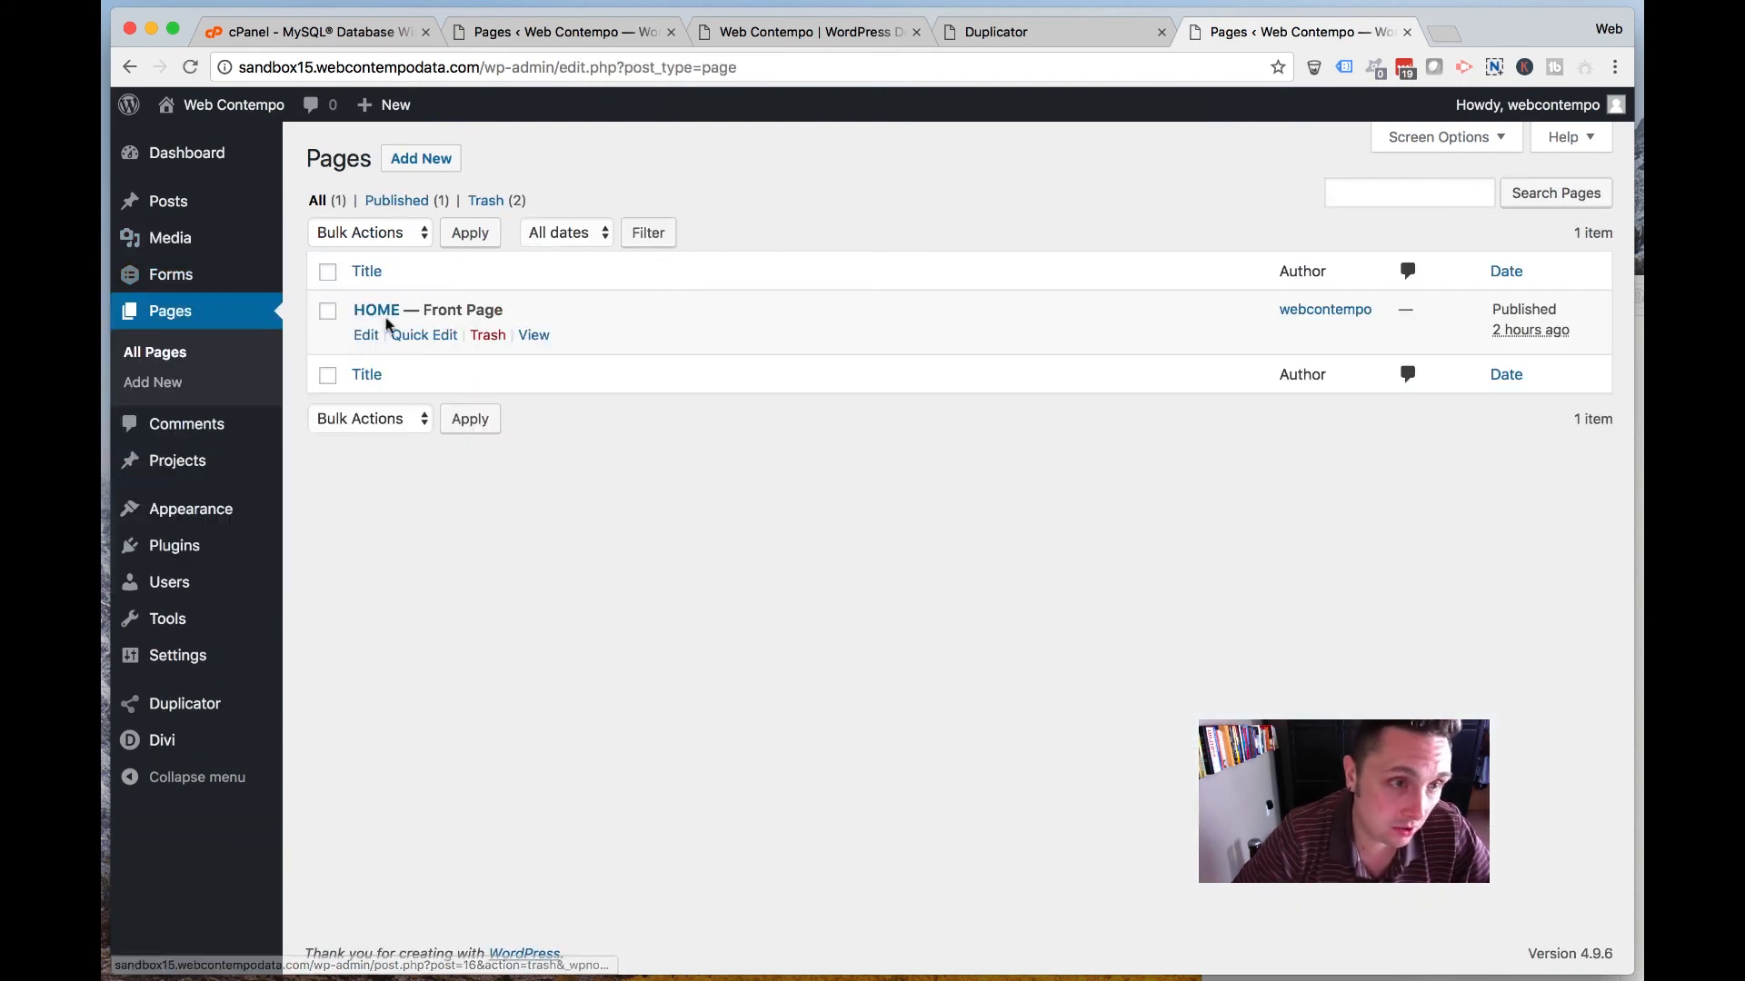
pyautogui.click(463, 32)
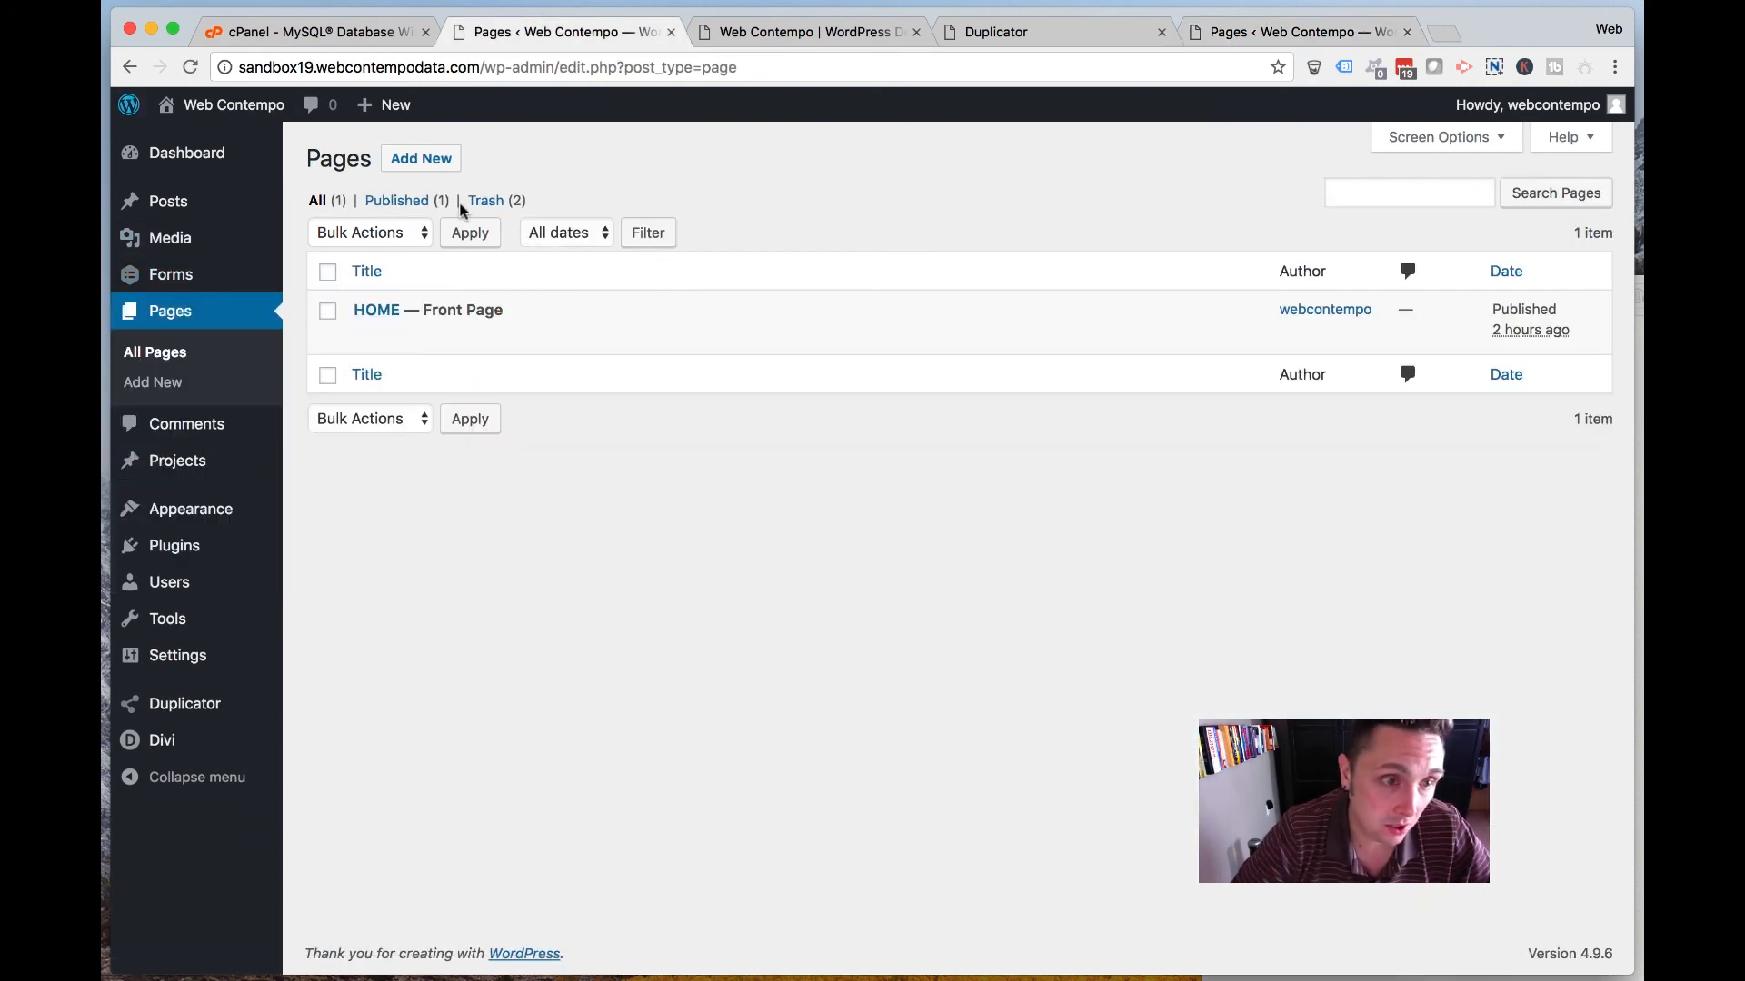
# Check the list of all posts and the installed themes on sandbox15.
pyautogui.click(1281, 32)
pyautogui.moveTo(168, 201)
pyautogui.click(339, 214)
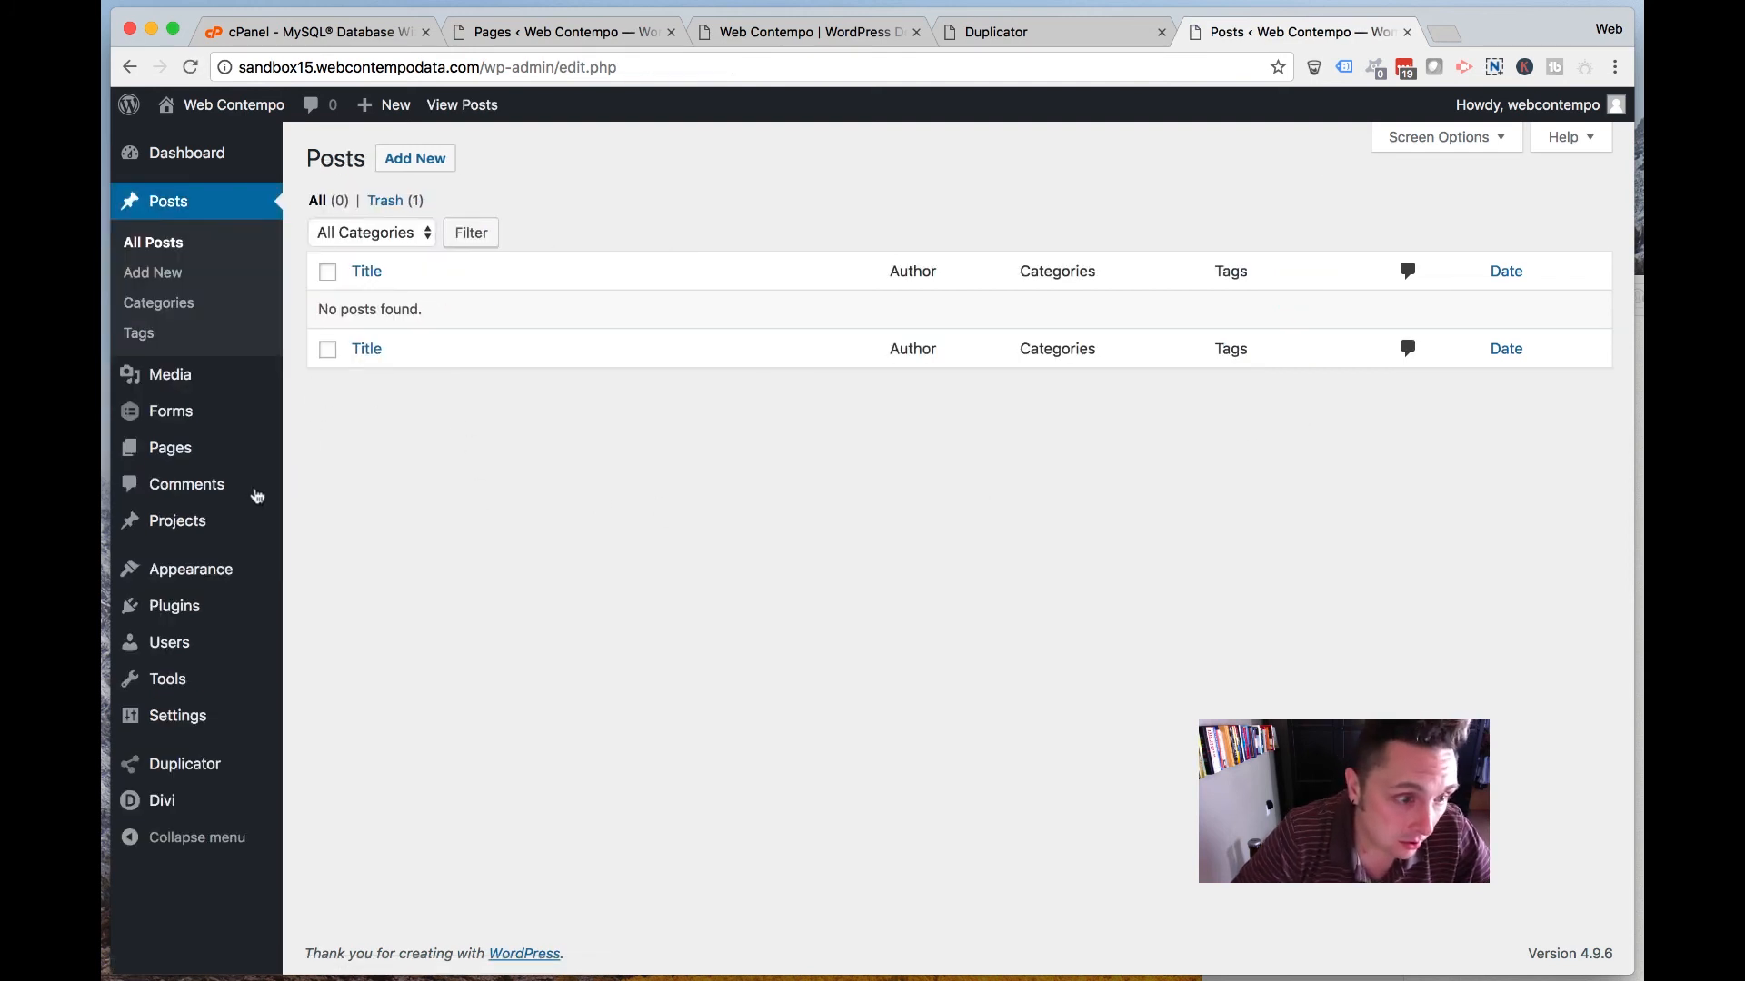
pyautogui.moveTo(195, 572)
pyautogui.click(332, 582)
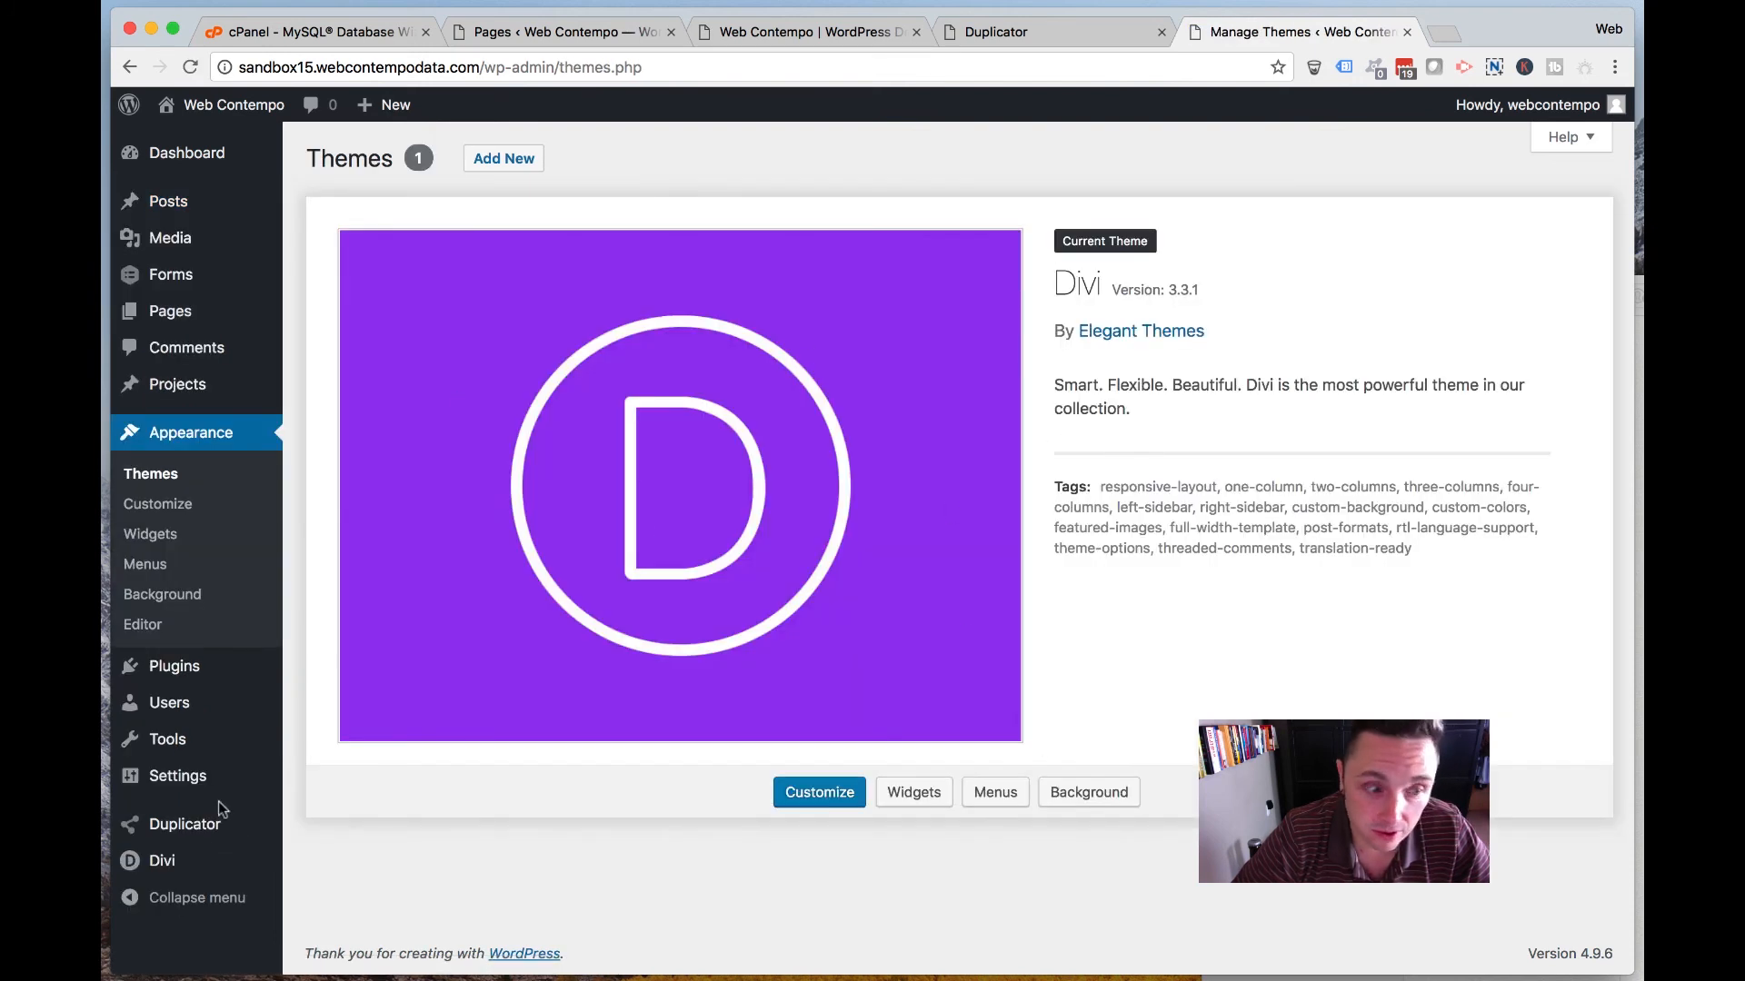
# Review the Updates settings in sandbox15's Divi Theme Options, and return to the MySQL Database Wizard in cPanel.
pyautogui.moveTo(199, 861)
pyautogui.click(350, 750)
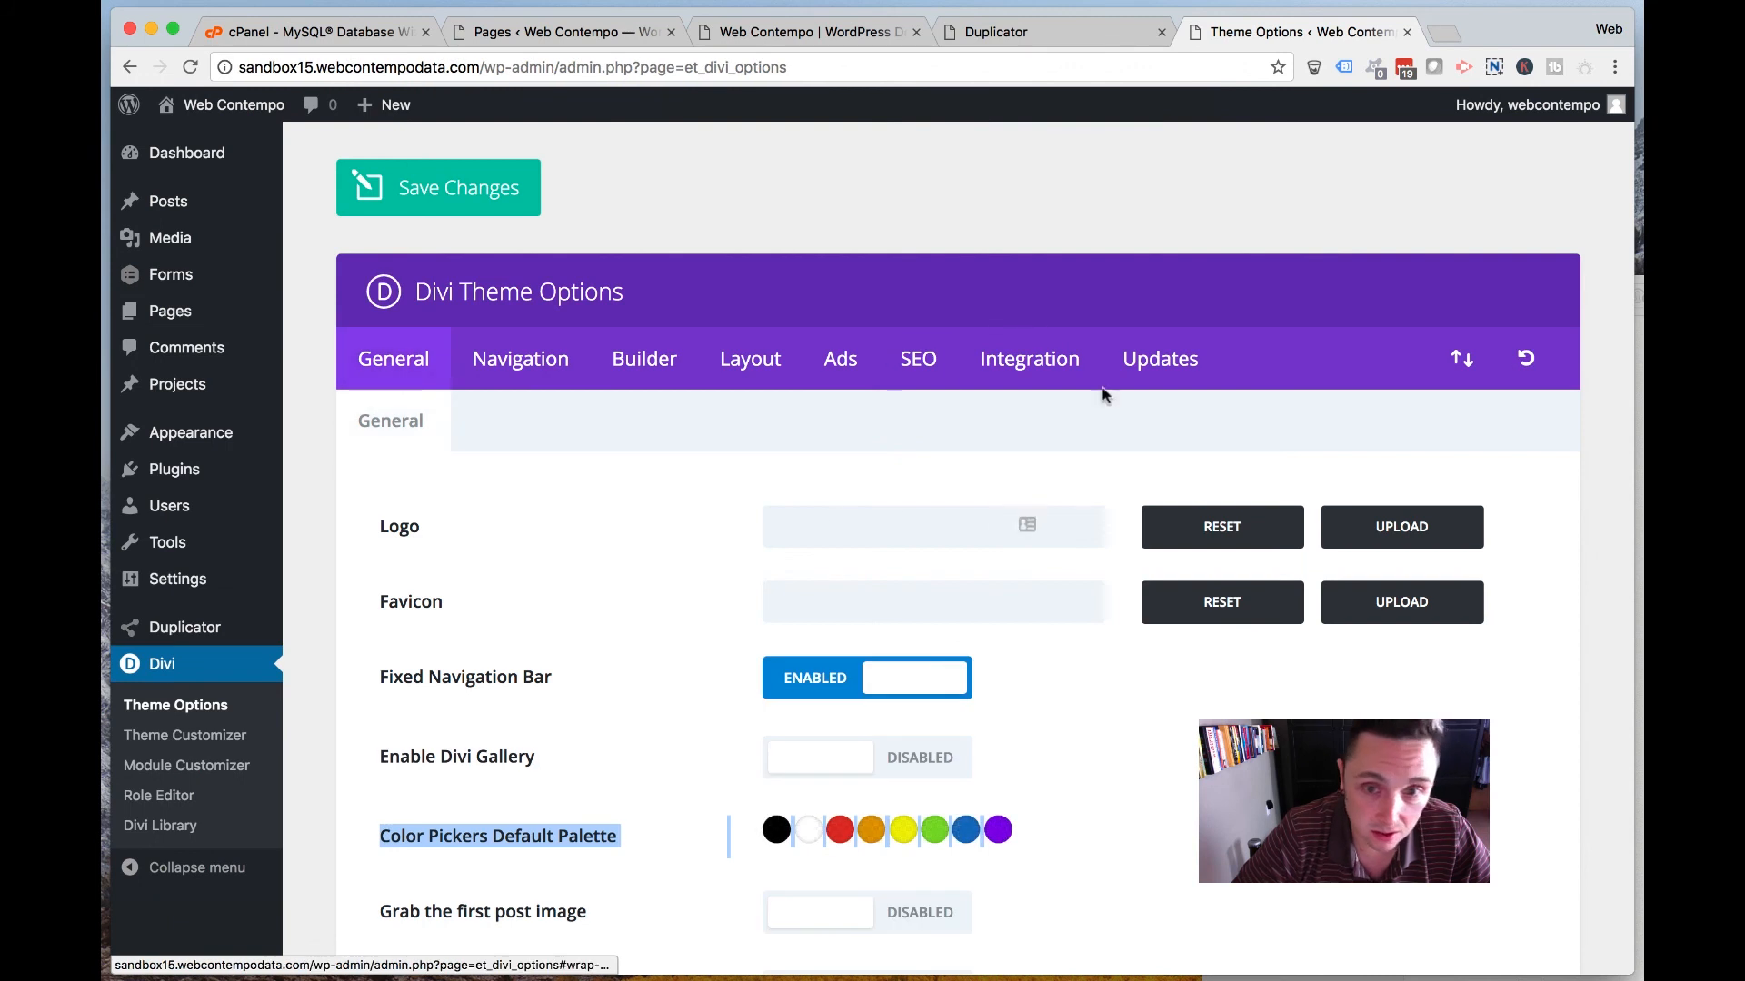
pyautogui.click(1150, 363)
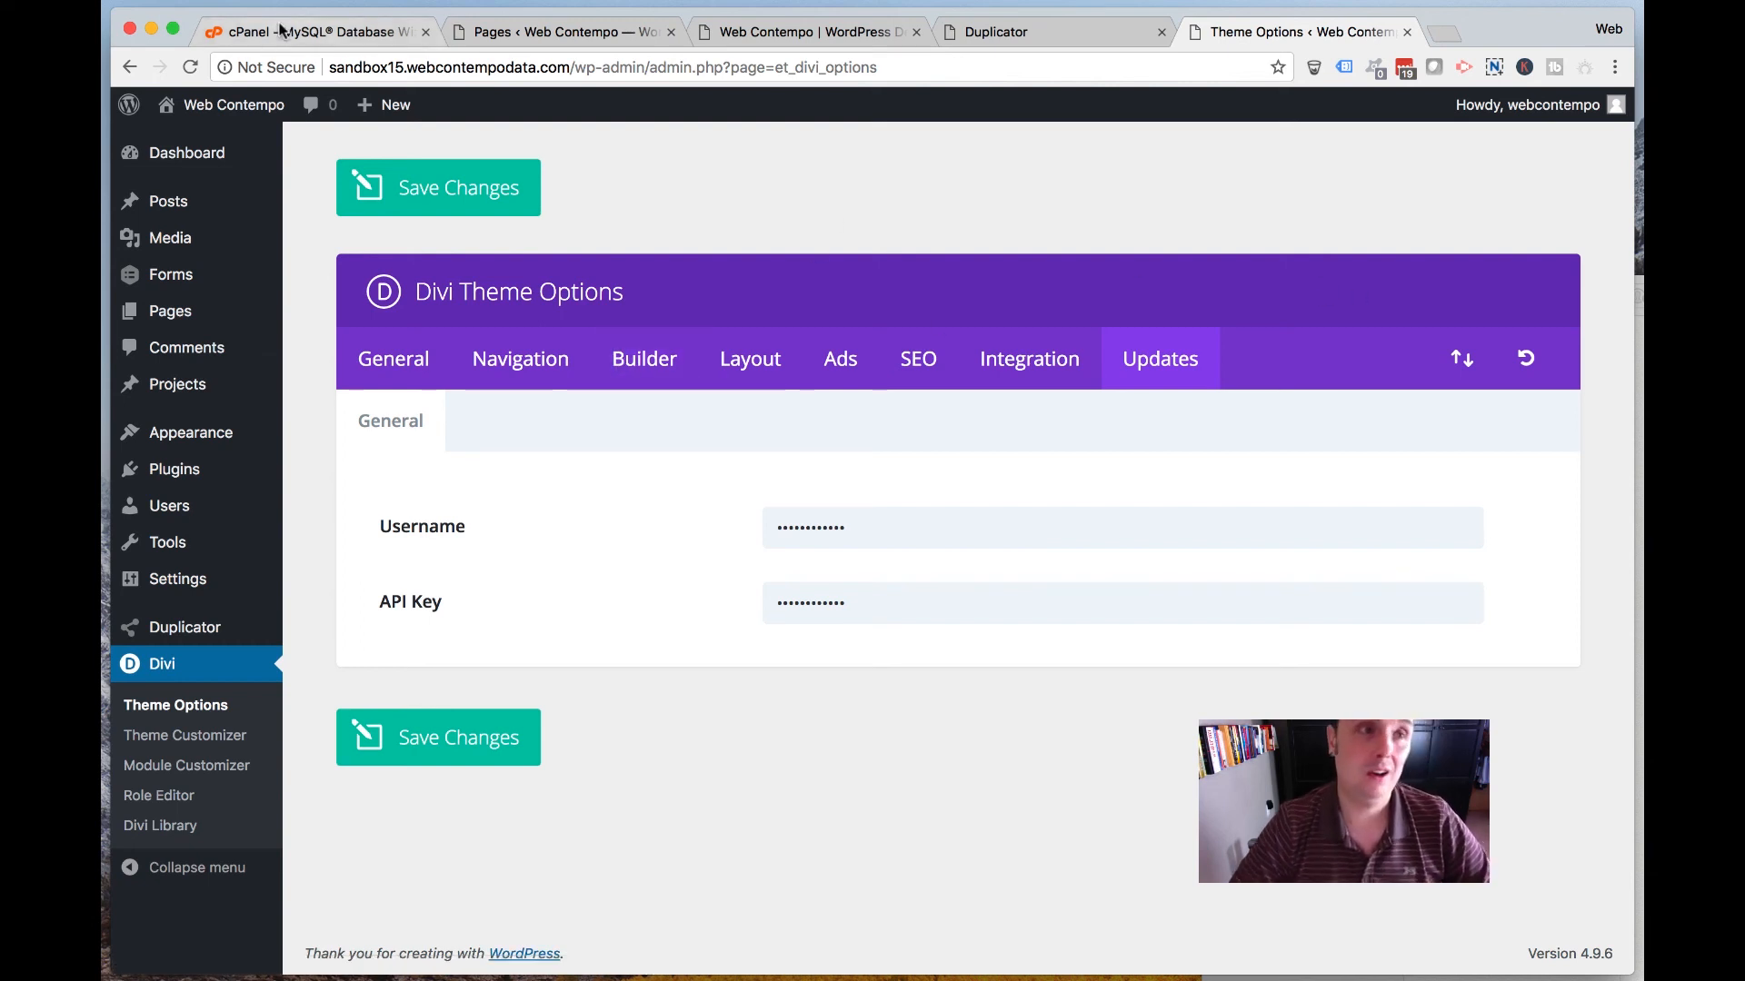
pyautogui.press('super+1')
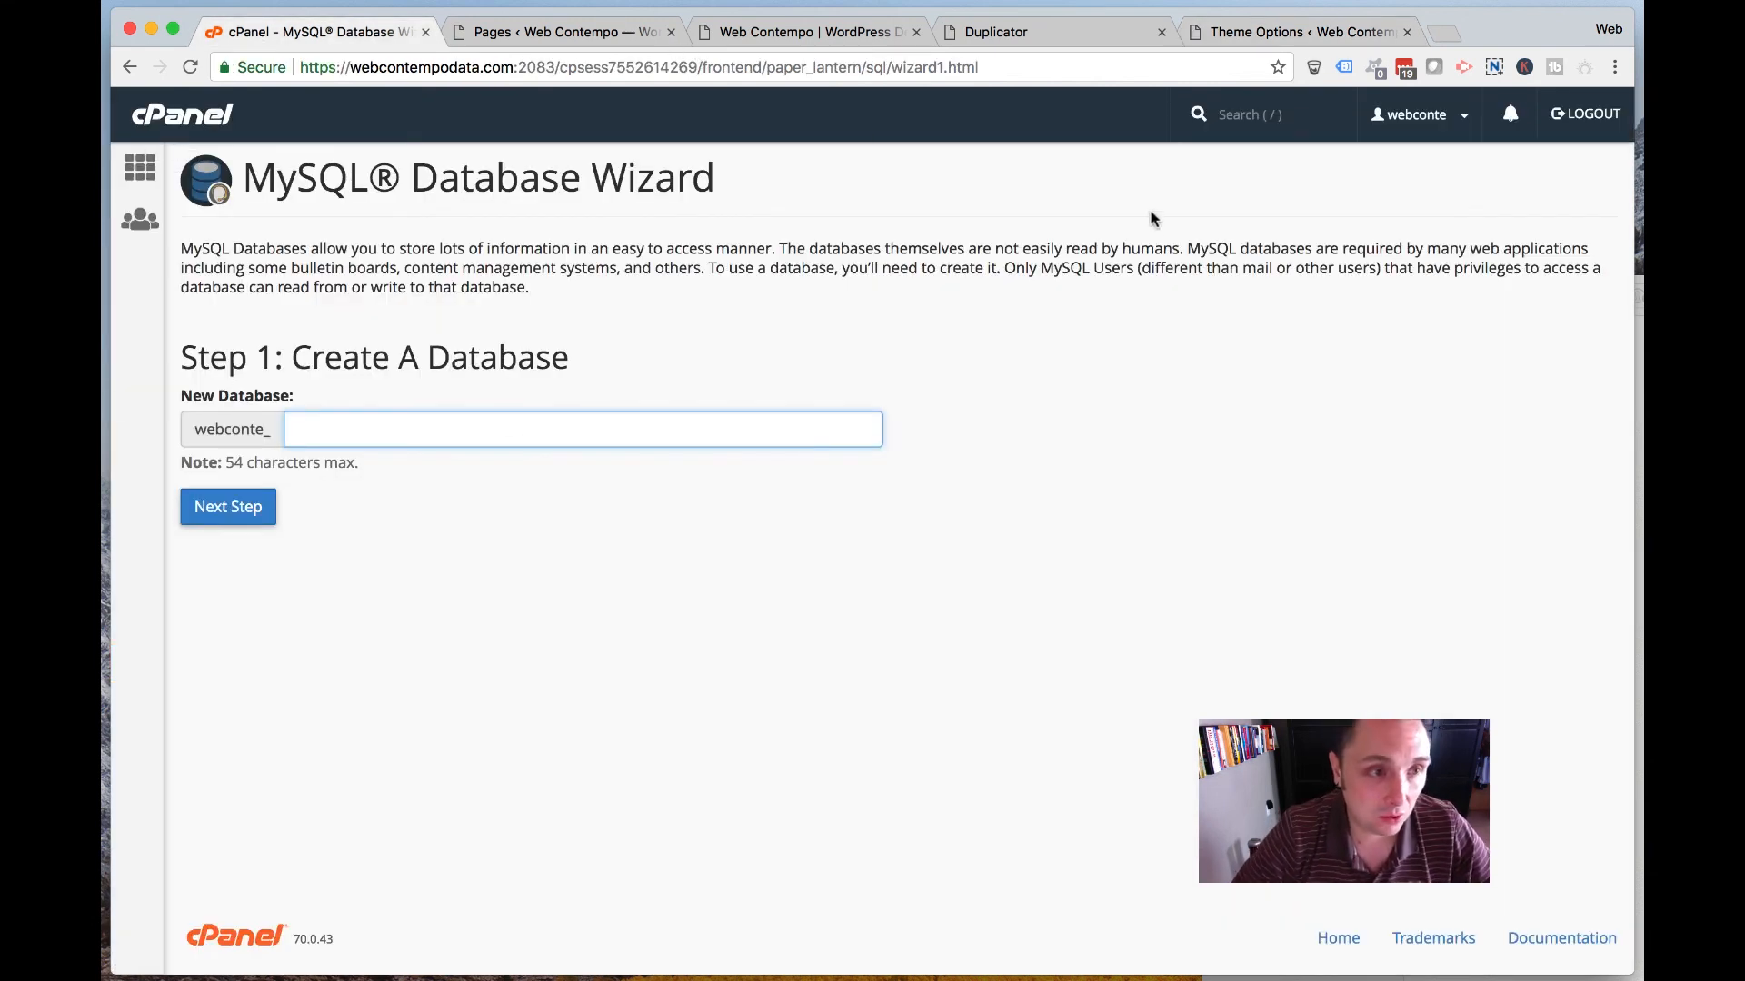